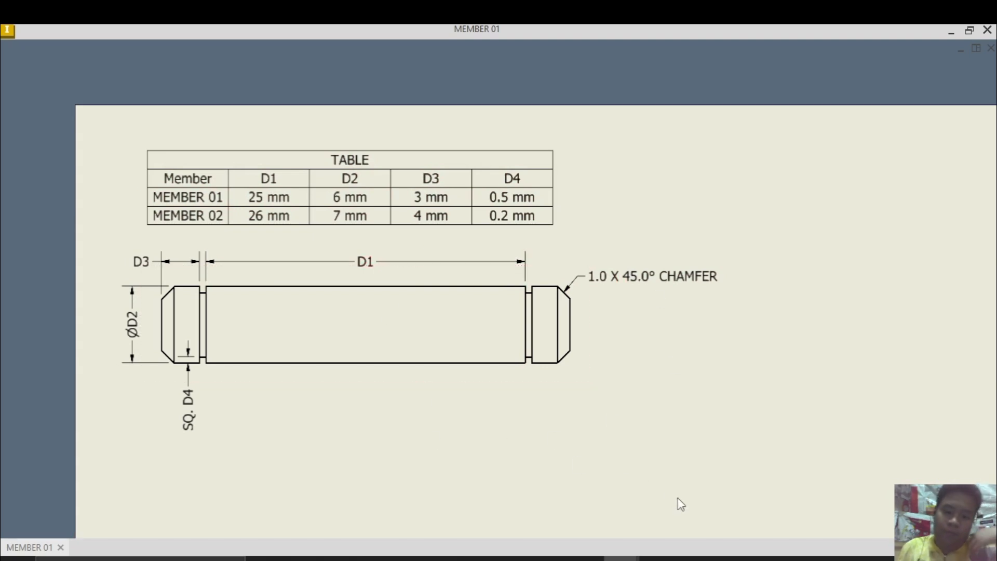
Switch to Autodesk Inventor and create a new metric part from the Standard (mm).ipt template
click(626, 559)
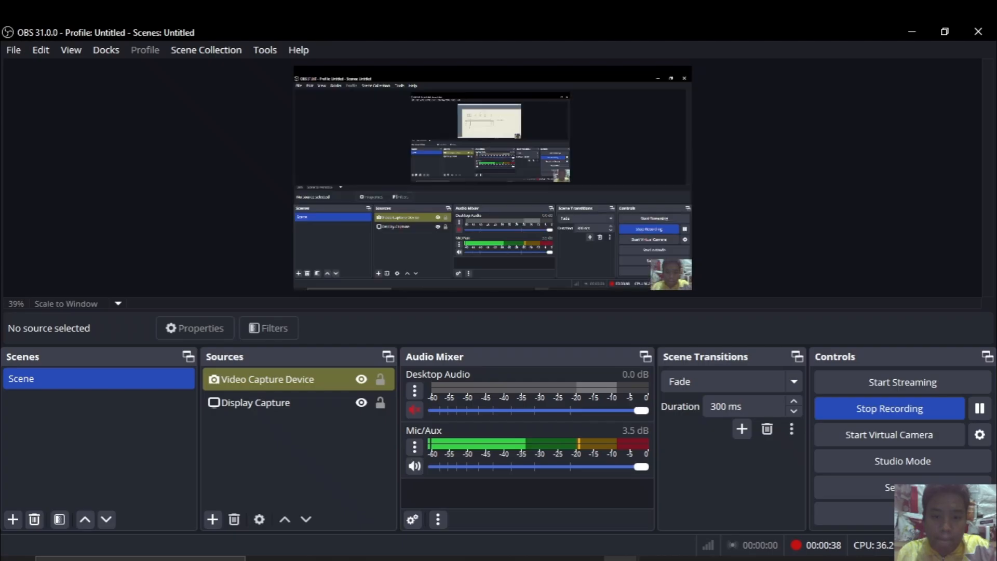
key(alt+Tab)
key(alt+Tab)
key(alt+Tab)
key(alt+Tab)
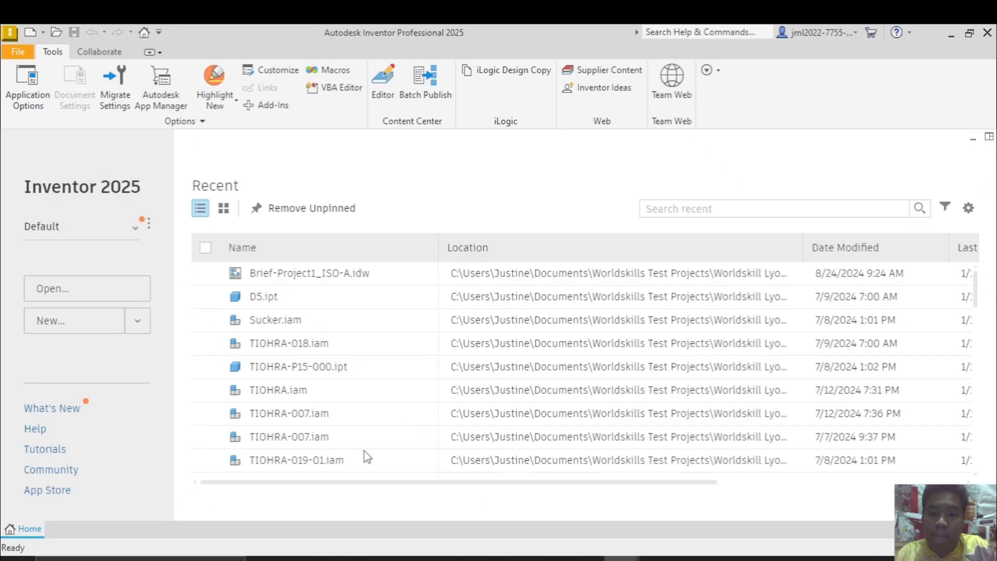
click(33, 319)
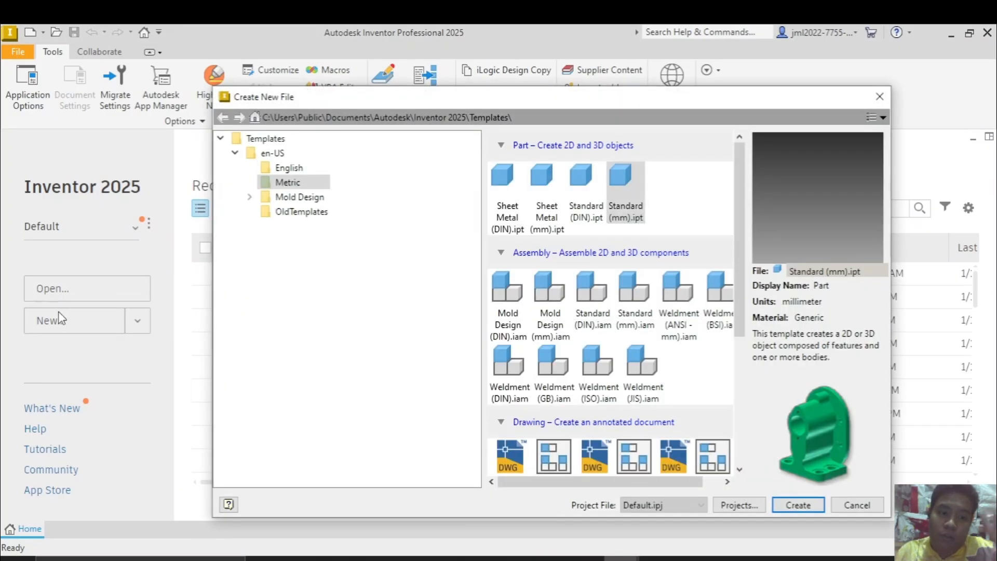
double_click(625, 194)
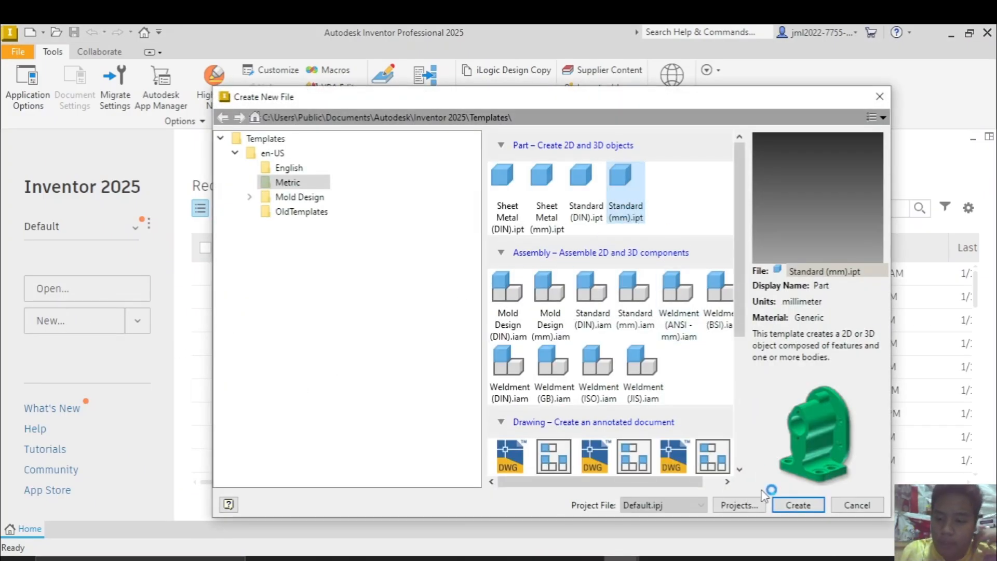
click(782, 510)
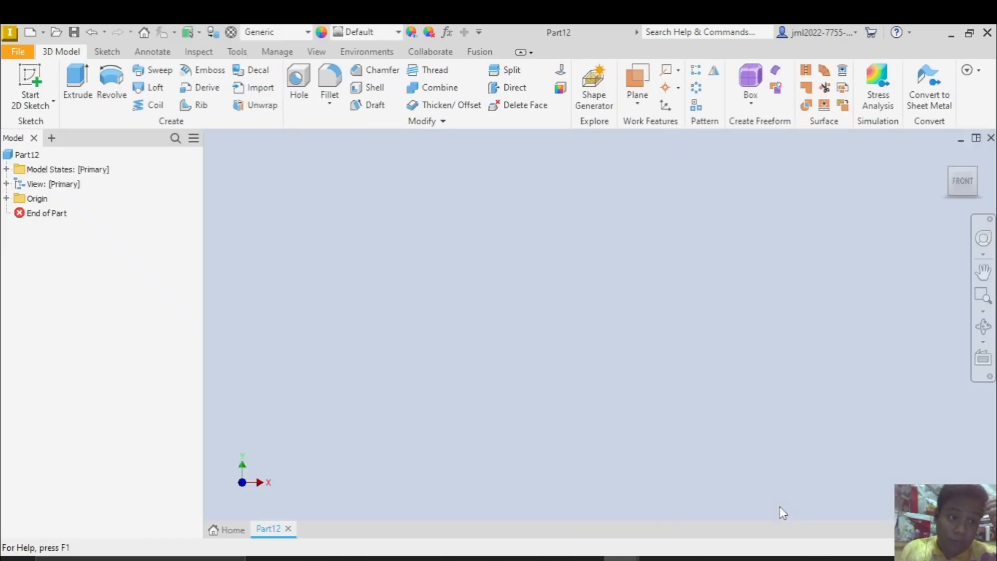
Start a sketch on the YZ plane and draw a horizontal line about 114 mm long through the origin
click(49, 77)
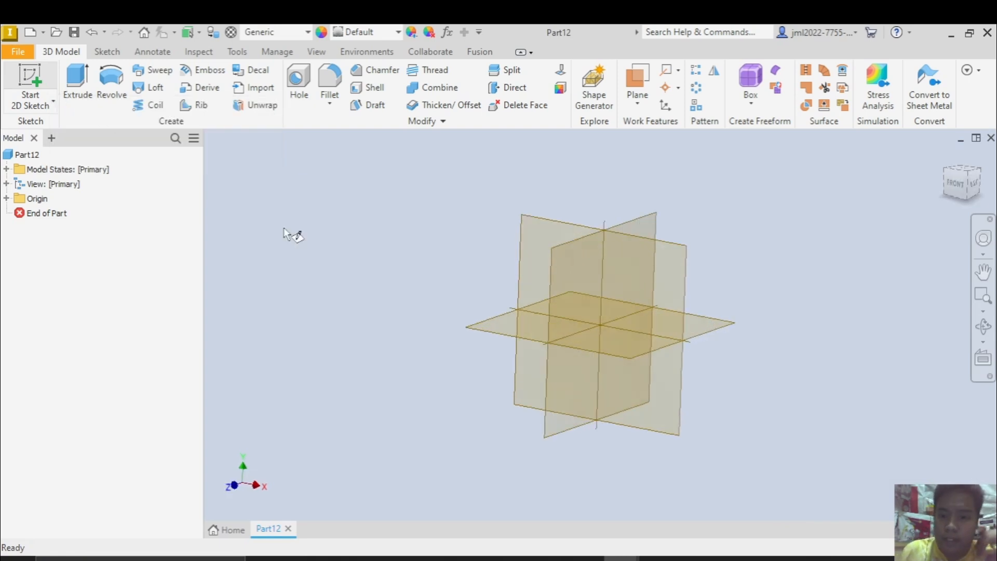
click(521, 258)
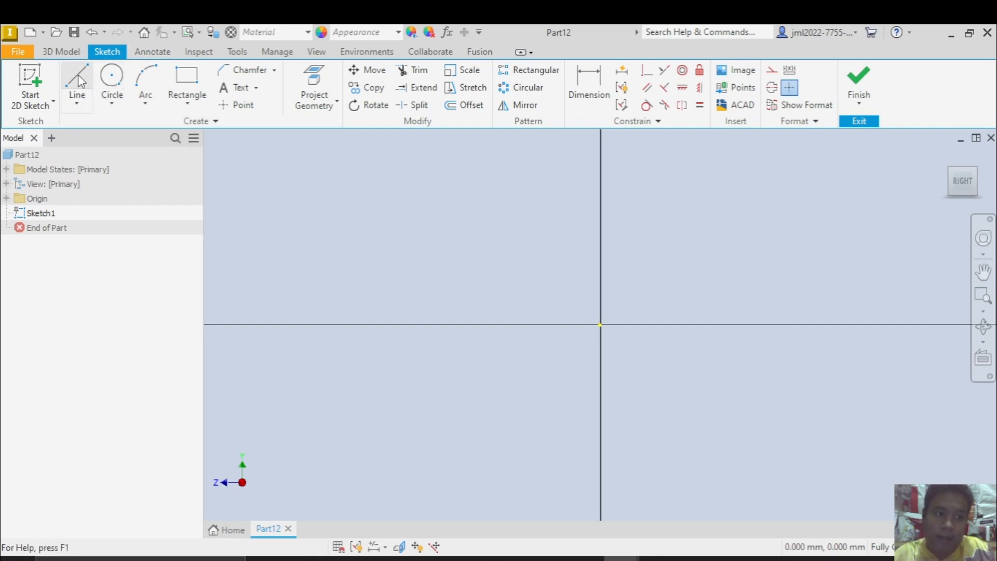
click(79, 81)
scroll(409, 258, up, 4)
middle_drag(359, 293, 429, 332)
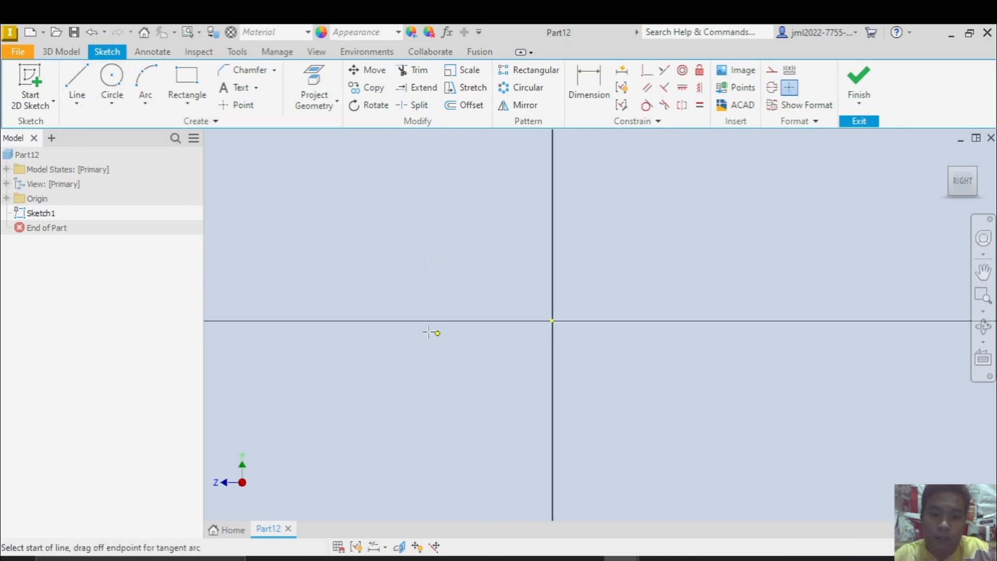
click(335, 321)
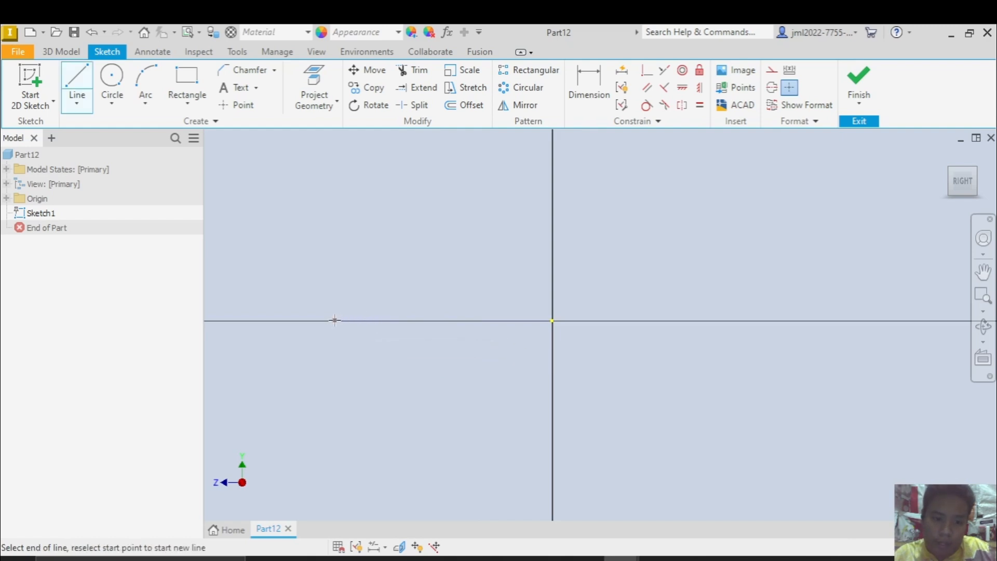
click(785, 322)
key(Escape)
Convert the horizontal line through the origin to a centerline
click(714, 325)
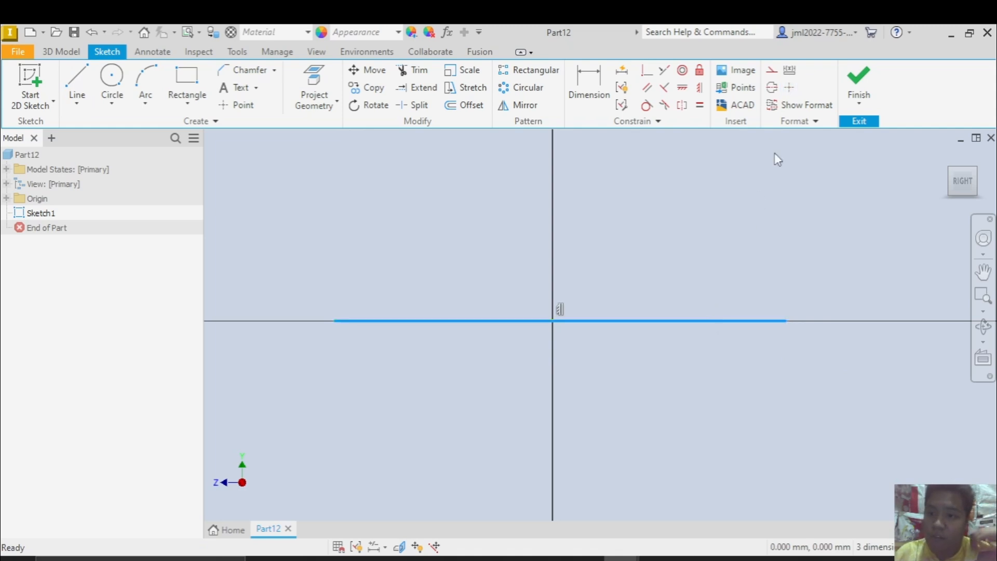
click(772, 87)
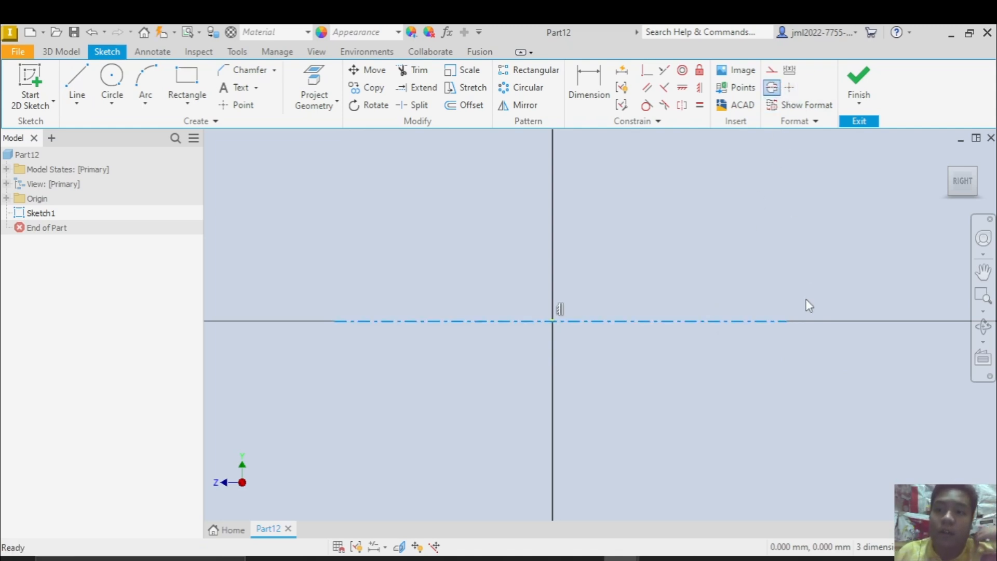
click(828, 329)
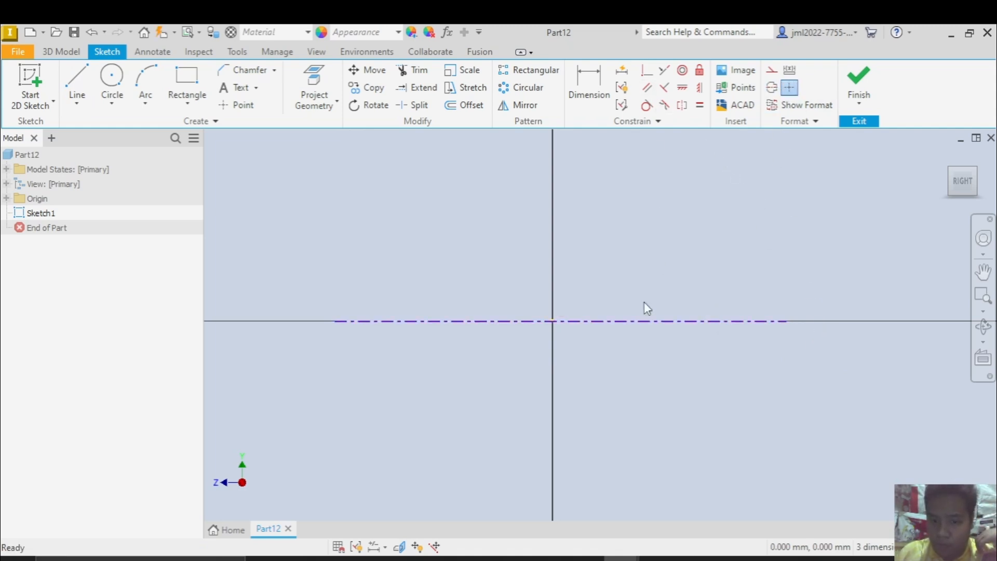
click(628, 322)
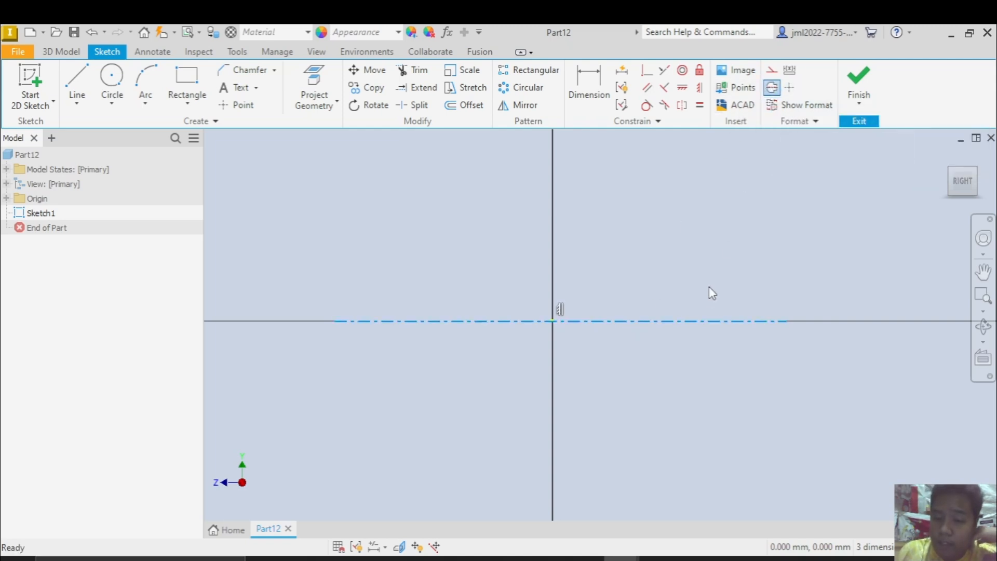
click(657, 359)
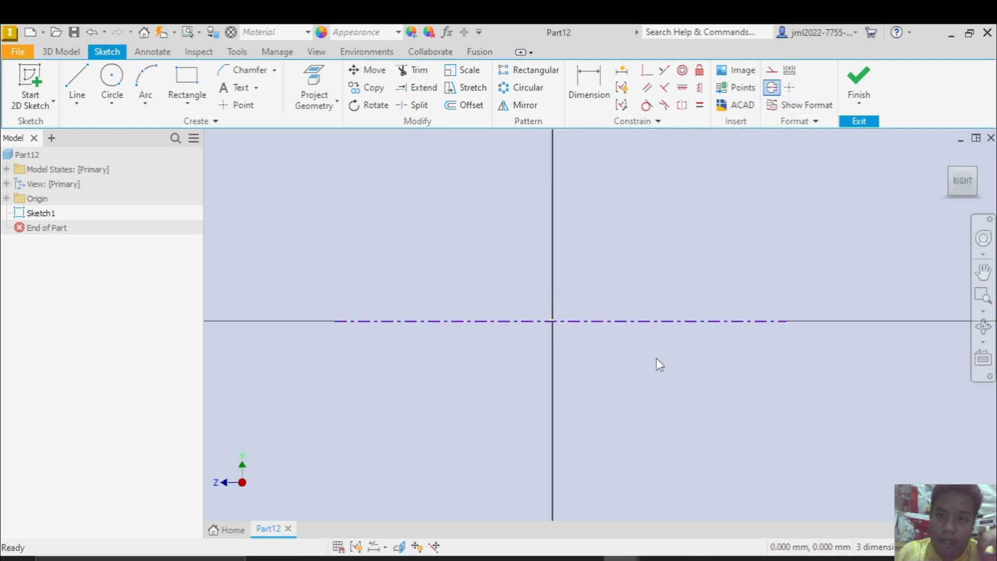
Apply a coincident constraint between the centerline's midpoint and the sketch origin
click(647, 76)
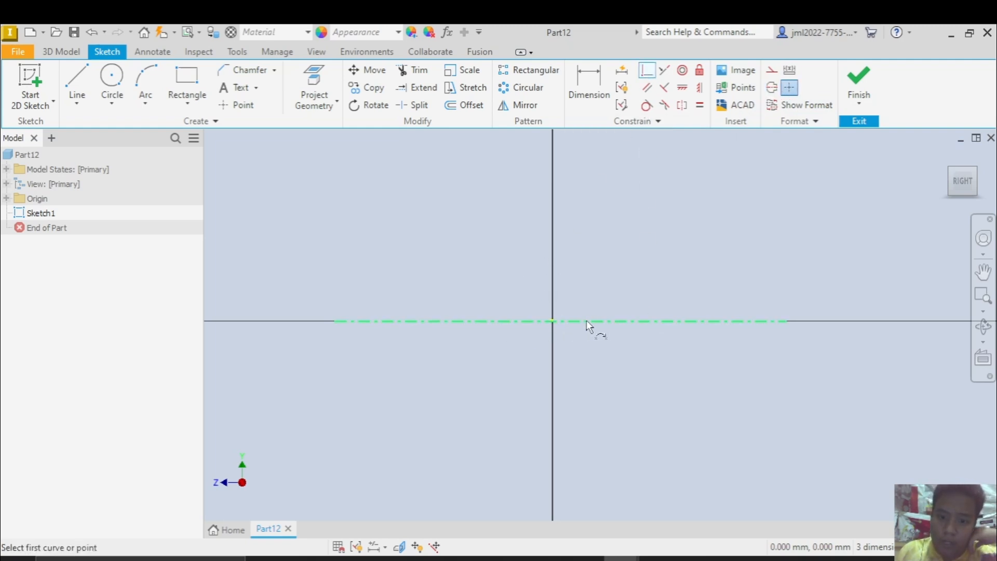
click(560, 320)
scroll(558, 321, up, 5)
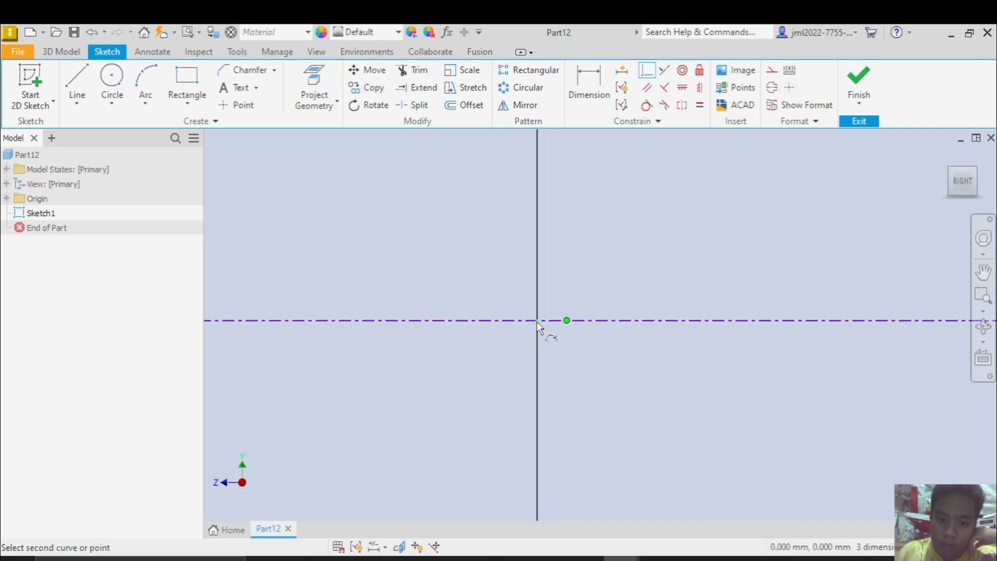
click(537, 320)
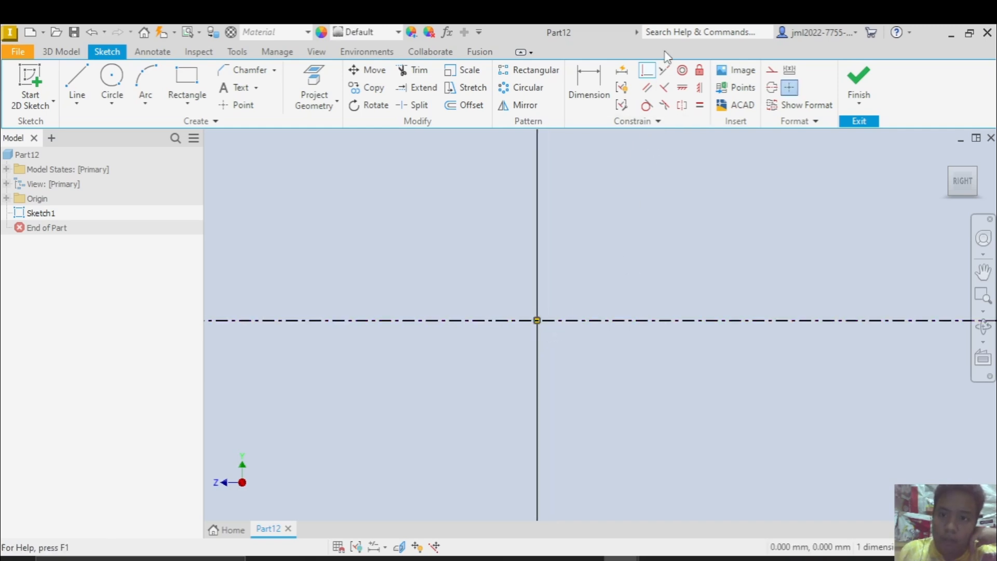
click(642, 74)
scroll(686, 208, down, 3)
scroll(669, 246, up, 2)
scroll(669, 247, down, 5)
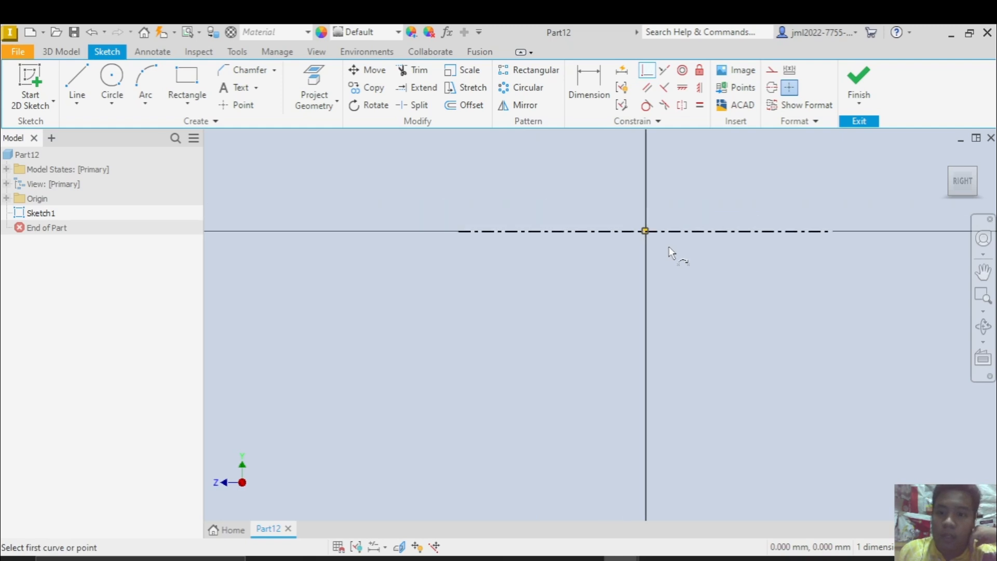
middle_drag(669, 268, 659, 305)
scroll(652, 291, up, 4)
click(657, 255)
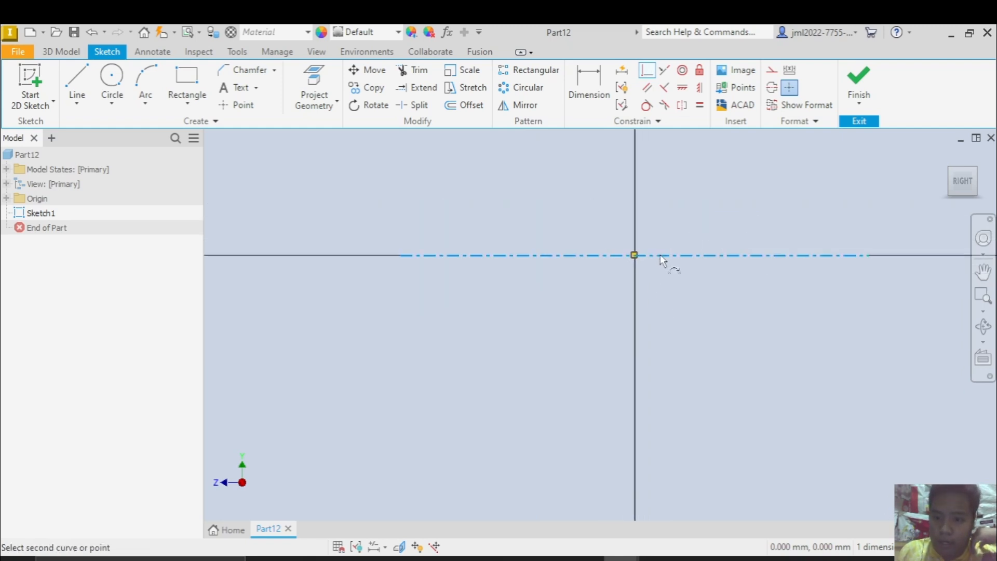
Apply a Fix constraint to the centerline's midpoint at the origin
click(699, 70)
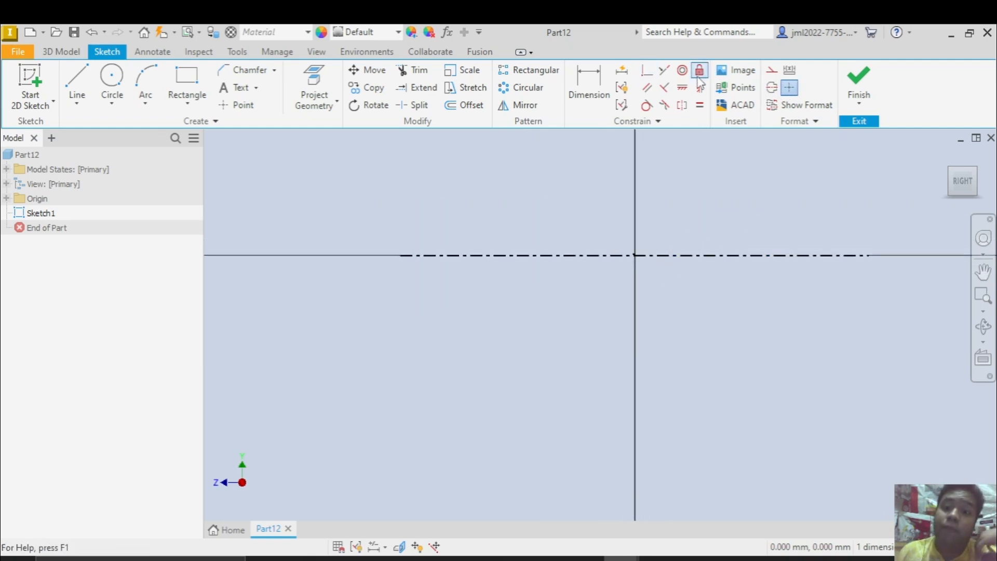
click(637, 254)
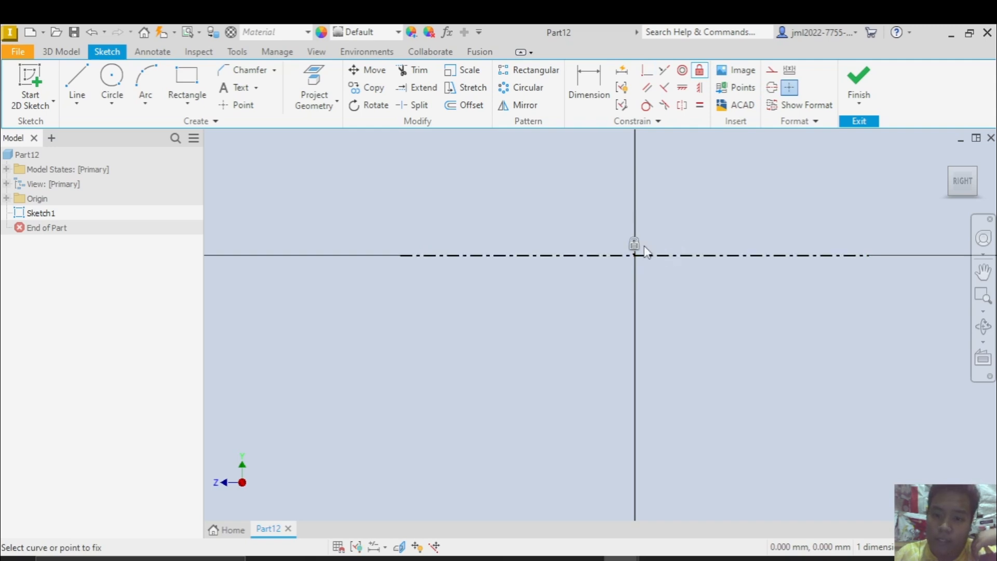
scroll(669, 230, up, 5)
scroll(669, 230, down, 2)
key(Escape)
scroll(669, 230, down, 4)
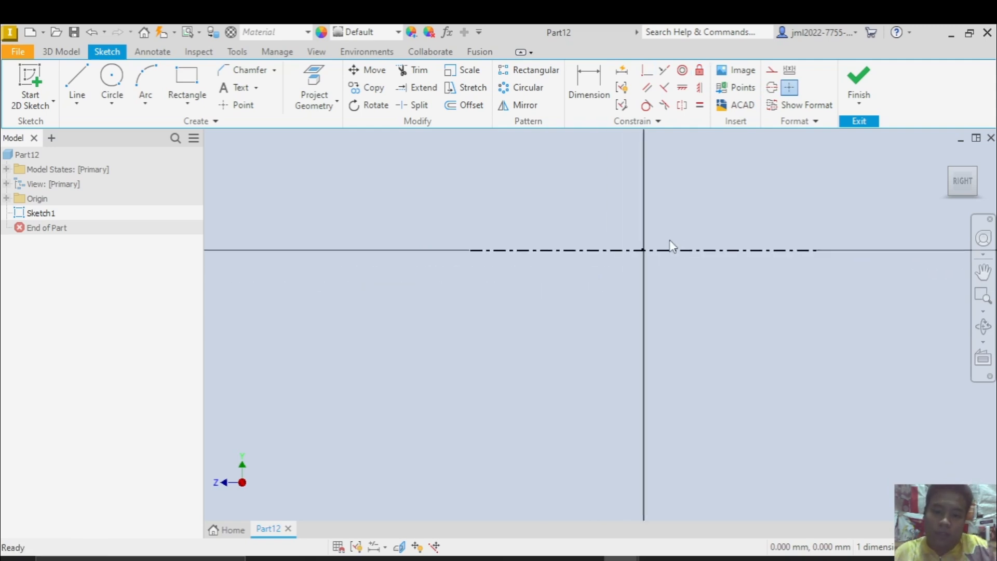
Look up D1 for MEMBER 01 in the reference drawing and draw a 25 mm horizontal line above the centerline
middle_drag(665, 243, 645, 310)
scroll(645, 309, up, 5)
key(alt+Tab)
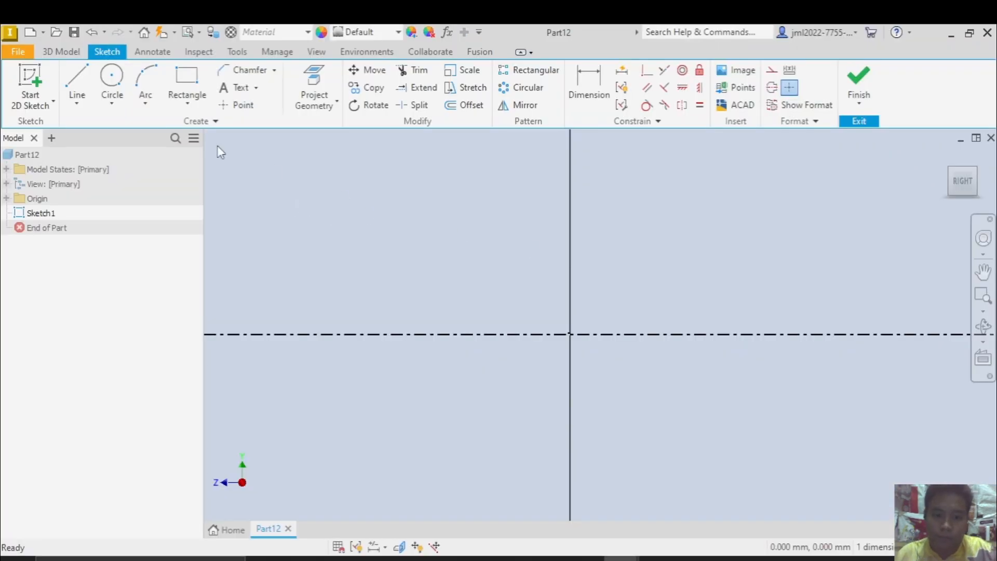
click(76, 83)
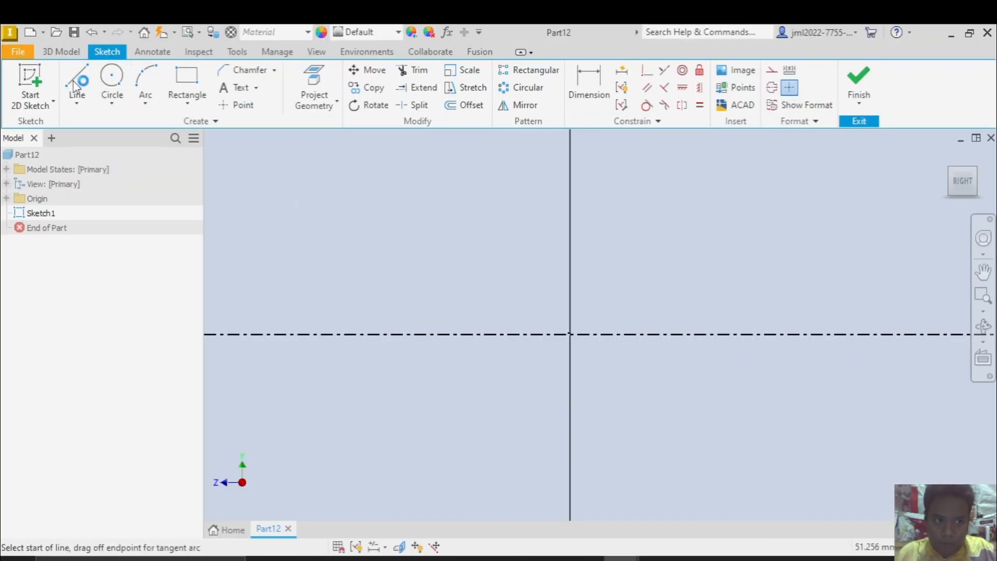
click(441, 233)
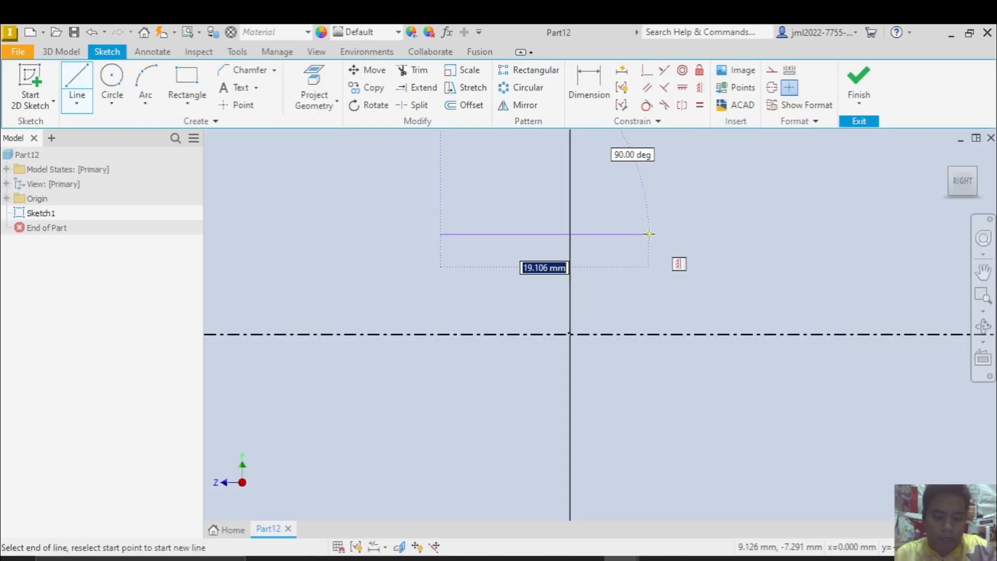
text(25)
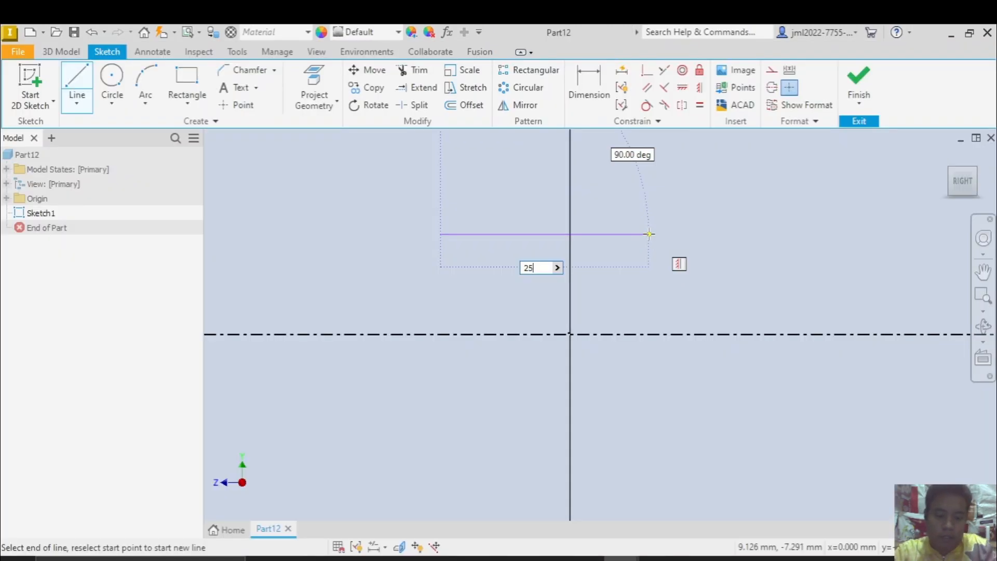
key(Return)
key(Escape)
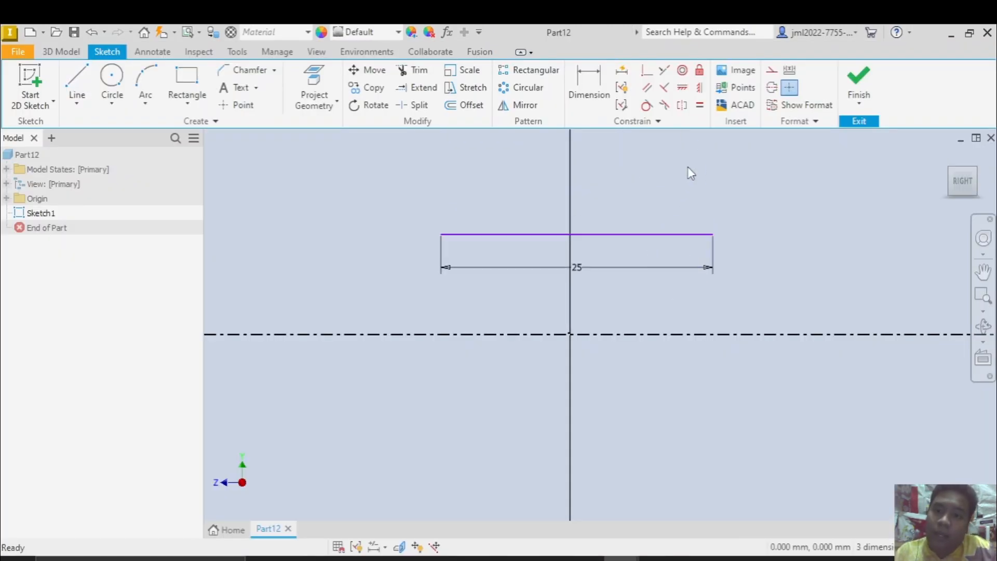
Align the 25 mm line's midpoint directly above the origin with the Horizontal constraint
click(700, 87)
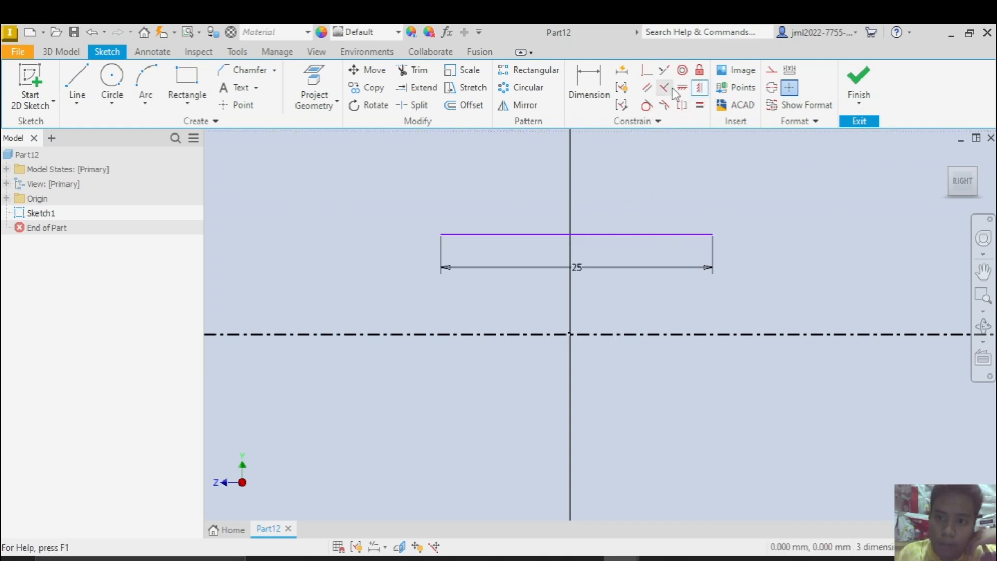
click(682, 87)
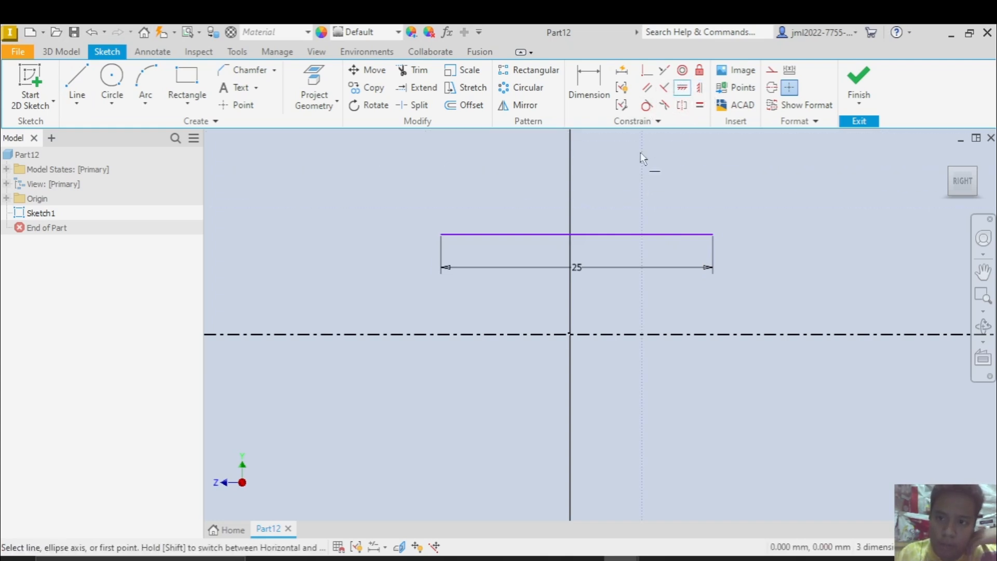
click(578, 234)
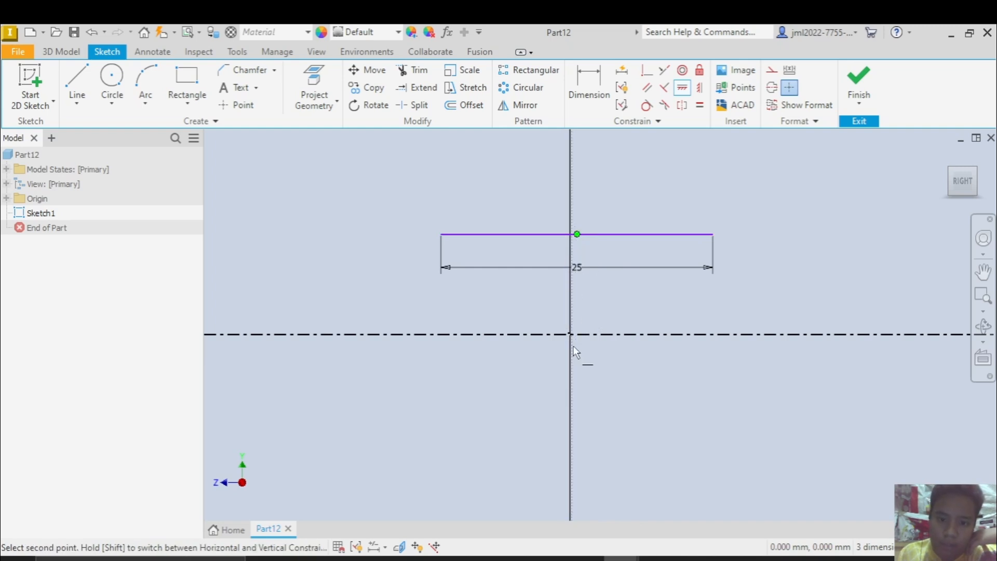
click(568, 333)
key(Escape)
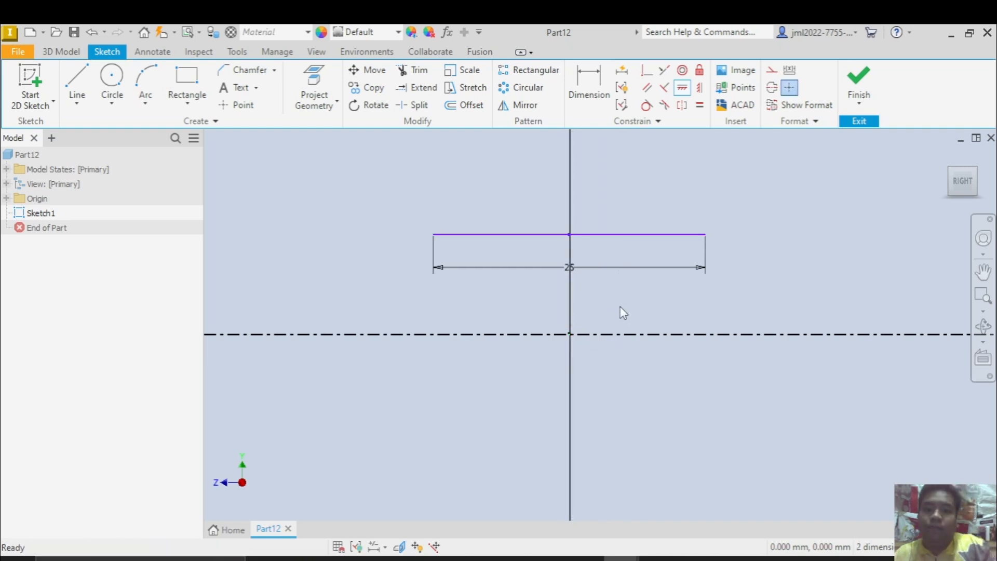
Check the pin's diameter dimension D2 in the reference drawing and return to the sketch
scroll(624, 313, up, 3)
key(alt+Tab)
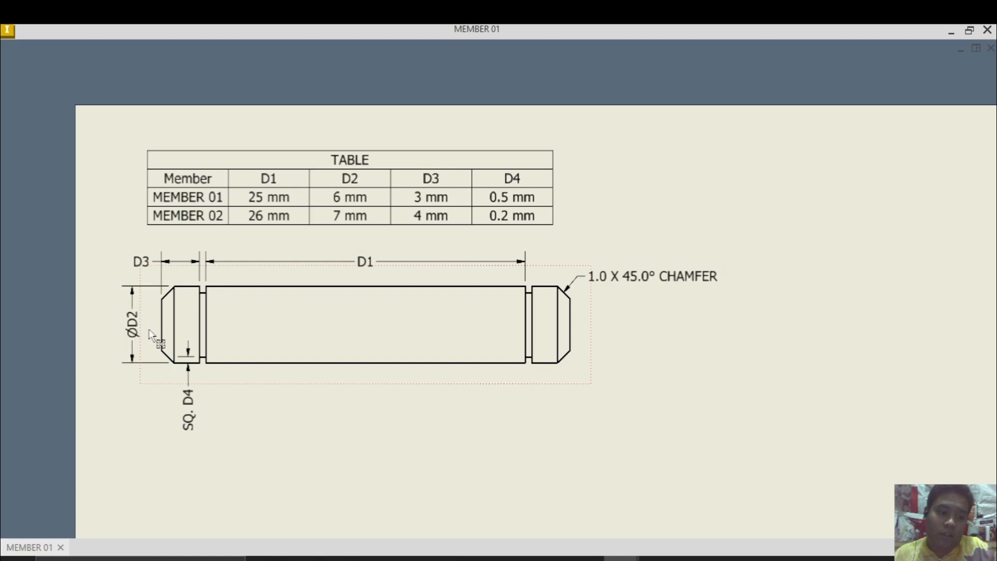
key(alt+Tab)
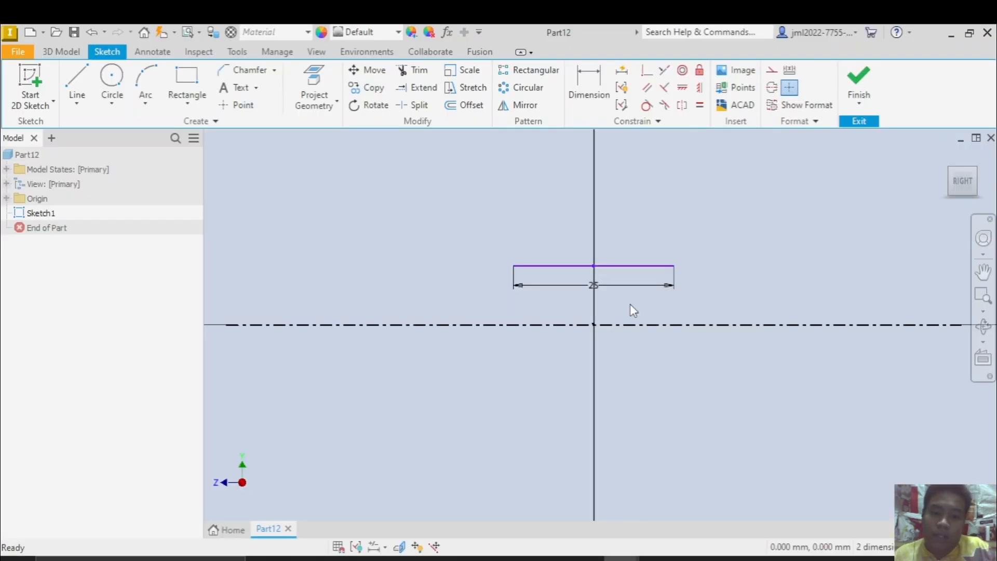
scroll(643, 315, up, 1)
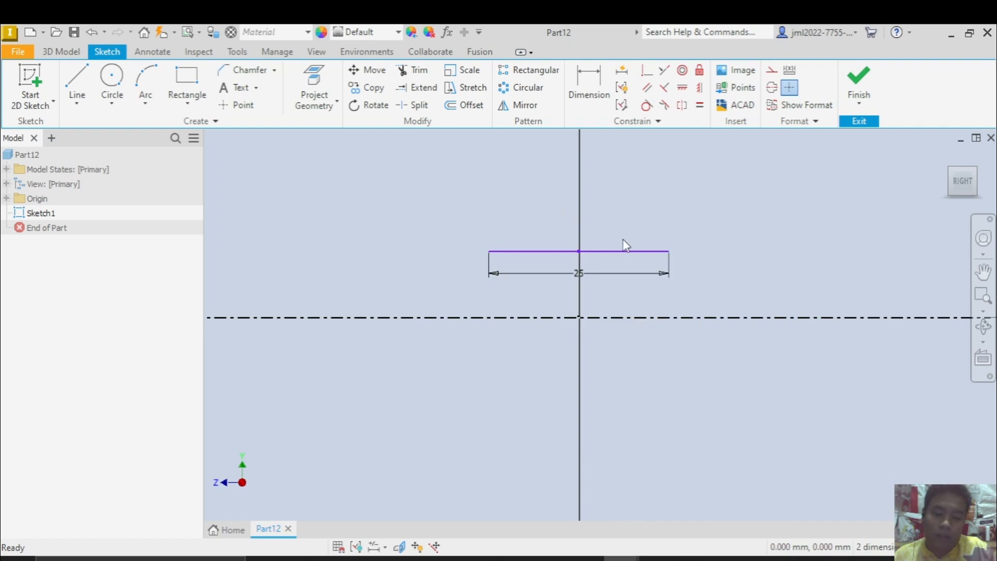
click(634, 257)
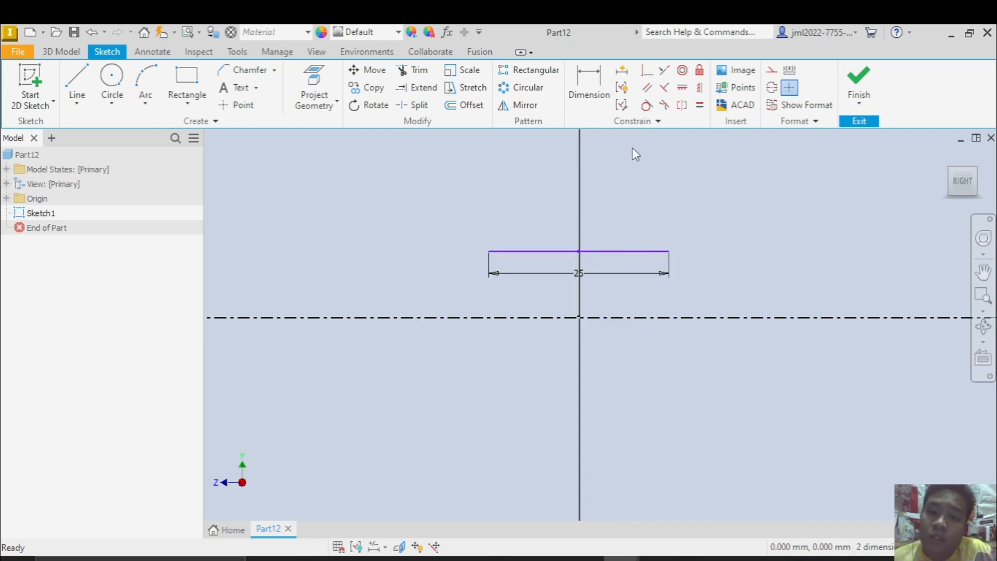
Add a diameter dimension between the 25 mm line and the centerline and set it to 6 mm, the drawing's D2 value
click(587, 86)
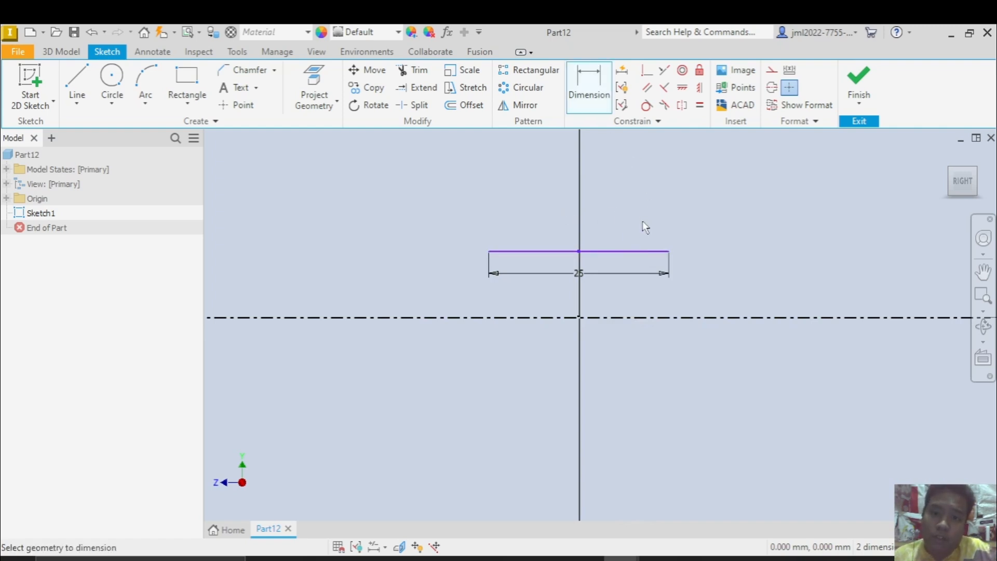
click(629, 250)
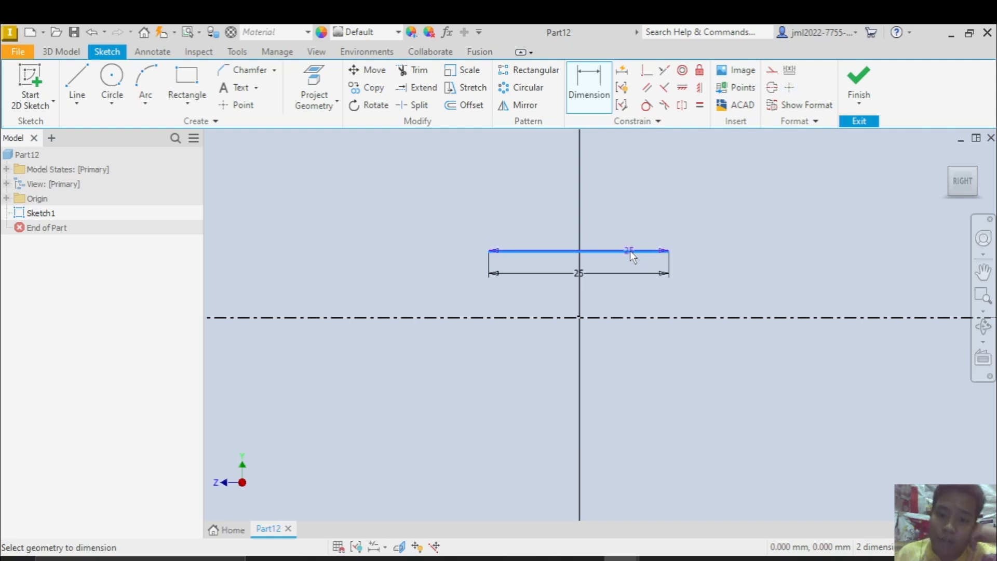
click(621, 319)
middle_drag(676, 338, 546, 321)
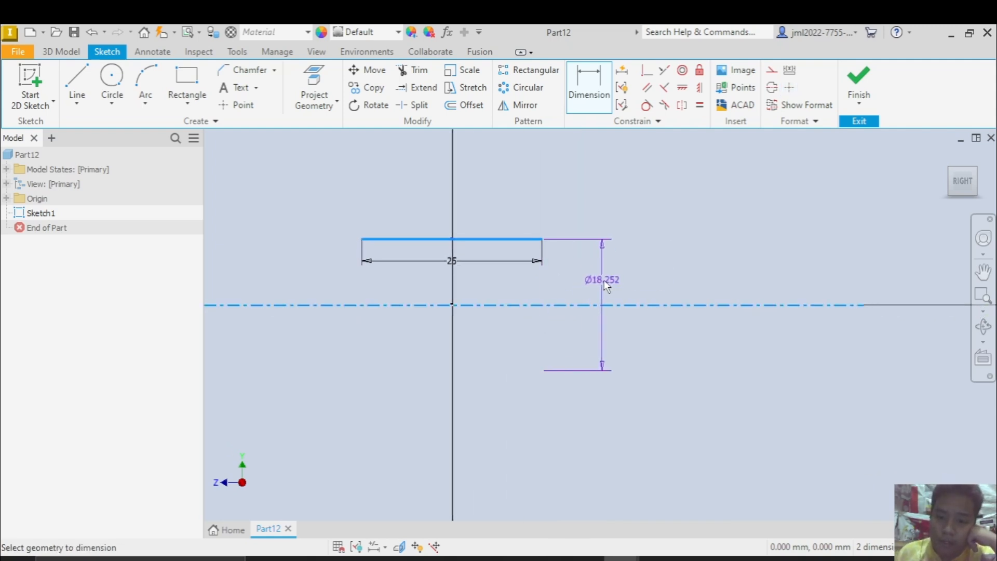
scroll(617, 285, down, 3)
scroll(618, 289, up, 5)
scroll(615, 292, down, 1)
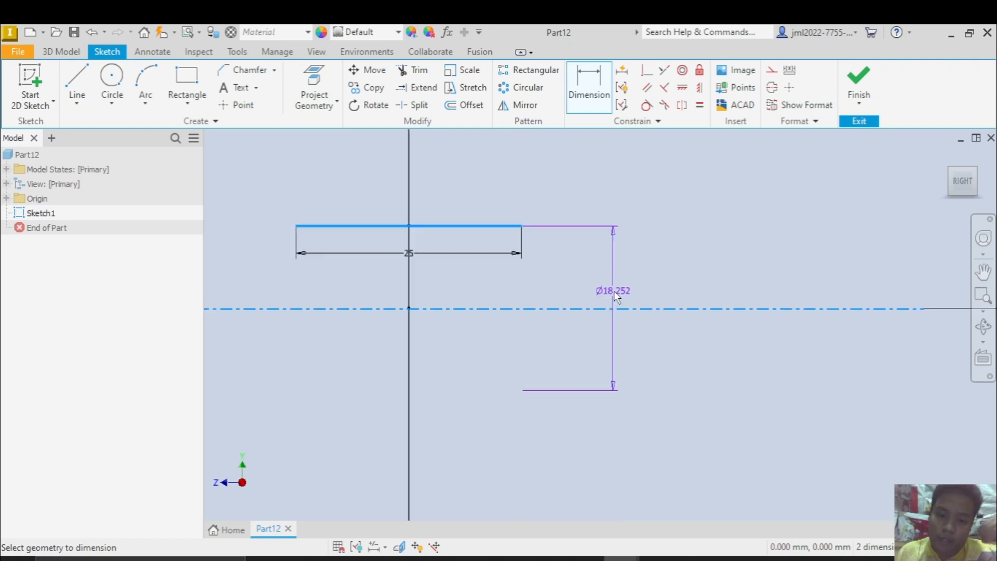
scroll(618, 293, down, 2)
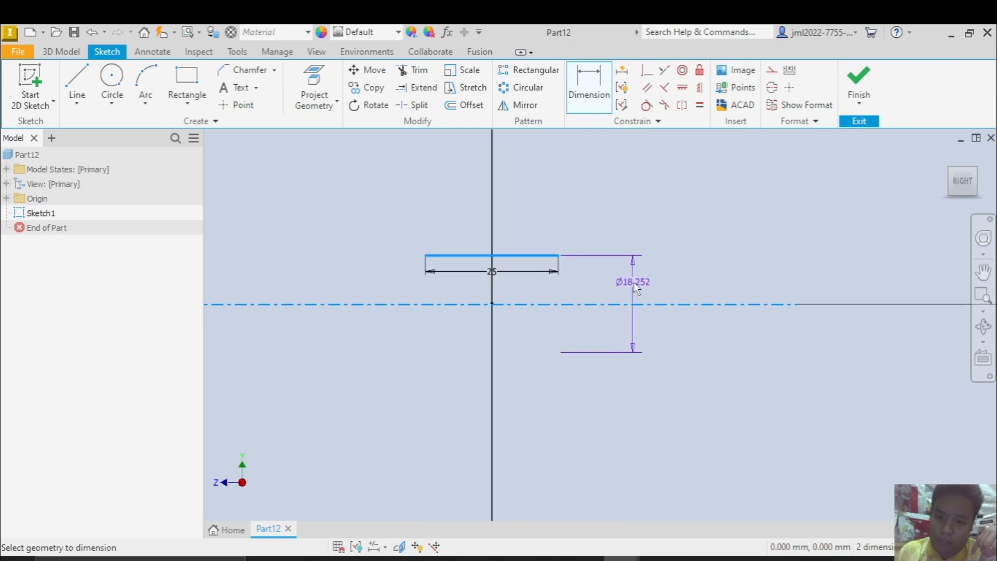
click(631, 284)
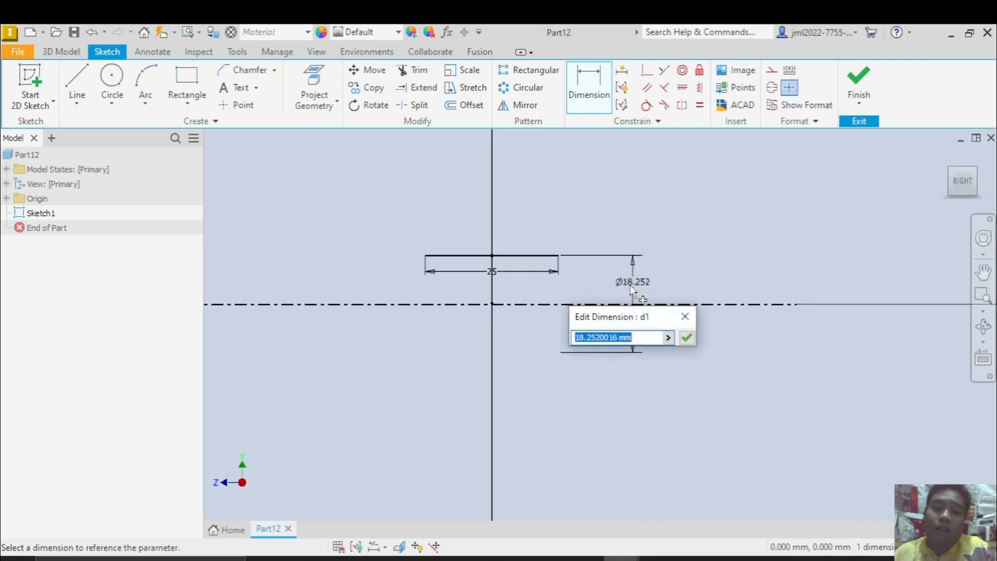
key(alt+Tab)
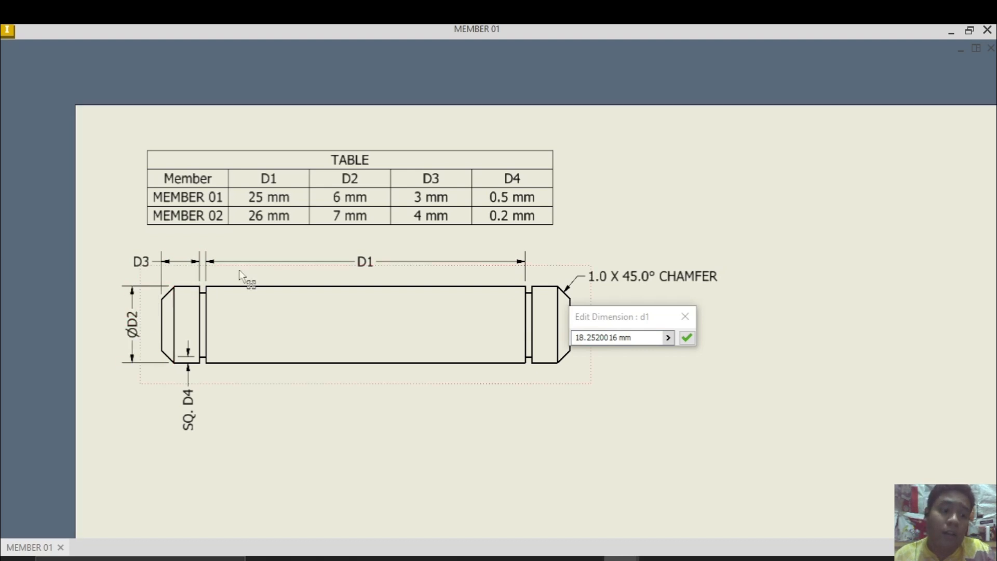
key(alt+Tab)
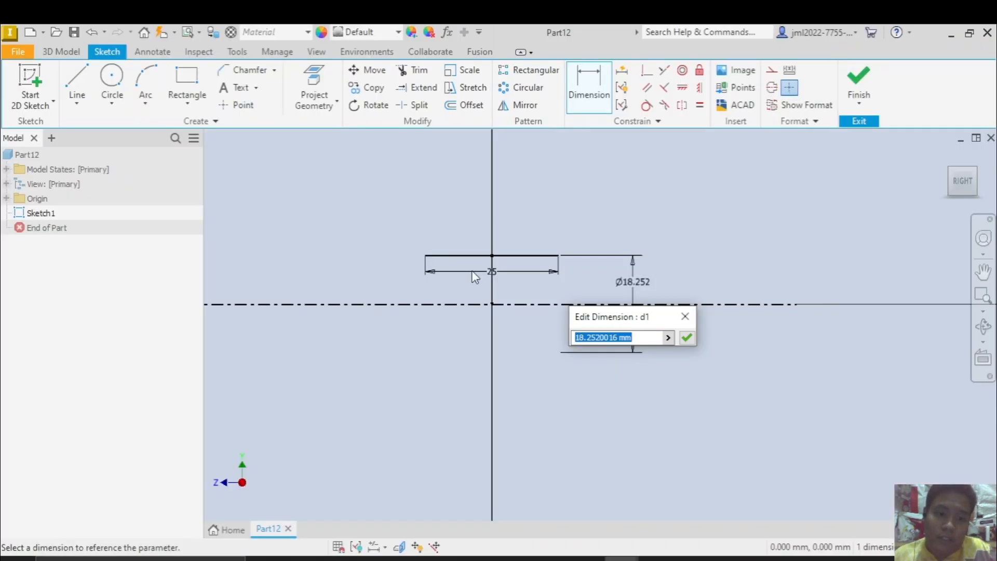
text(6)
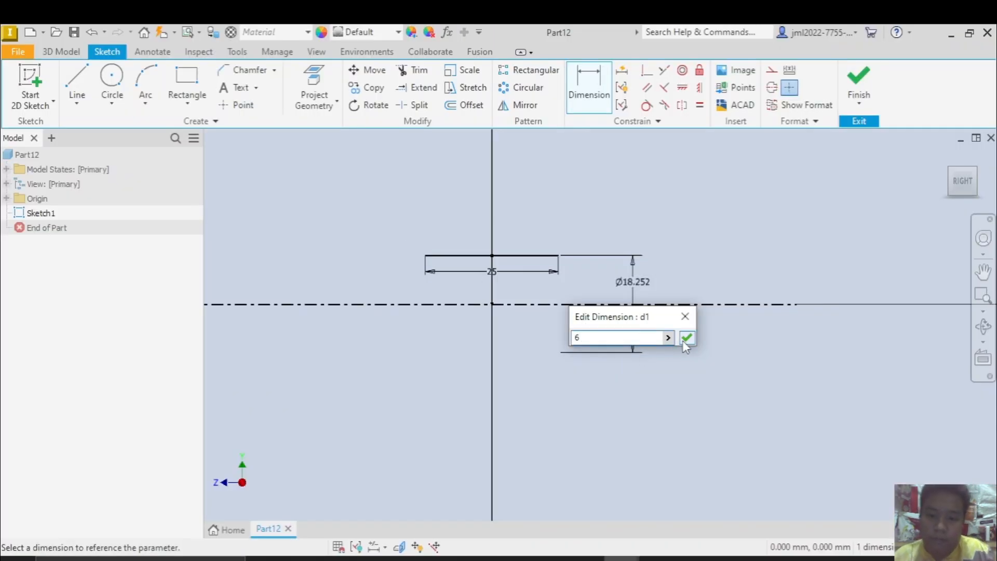
click(686, 338)
Examine the square D4 groove between the pin's end section and body in the reference drawing
scroll(592, 303, up, 3)
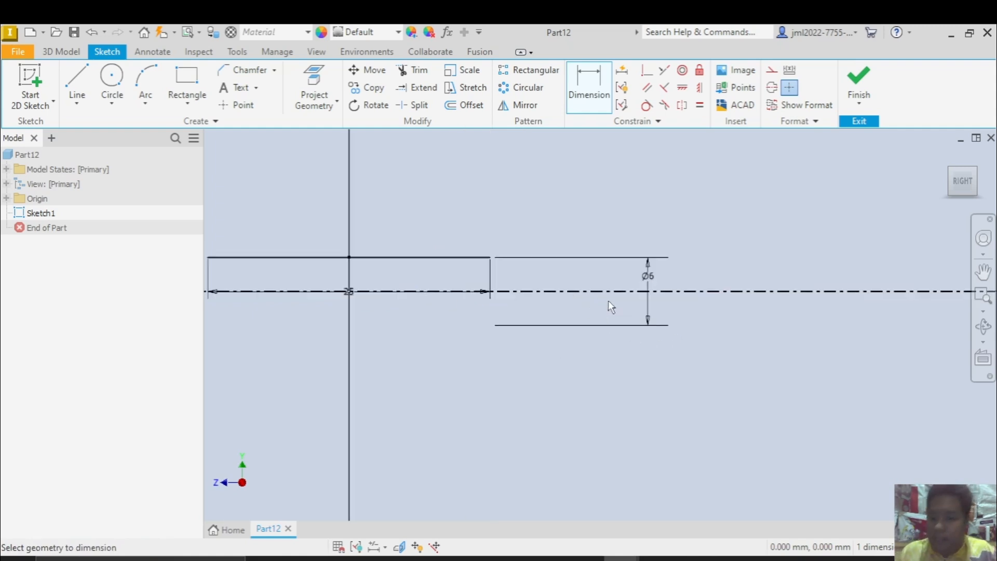
middle_drag(481, 318, 665, 294)
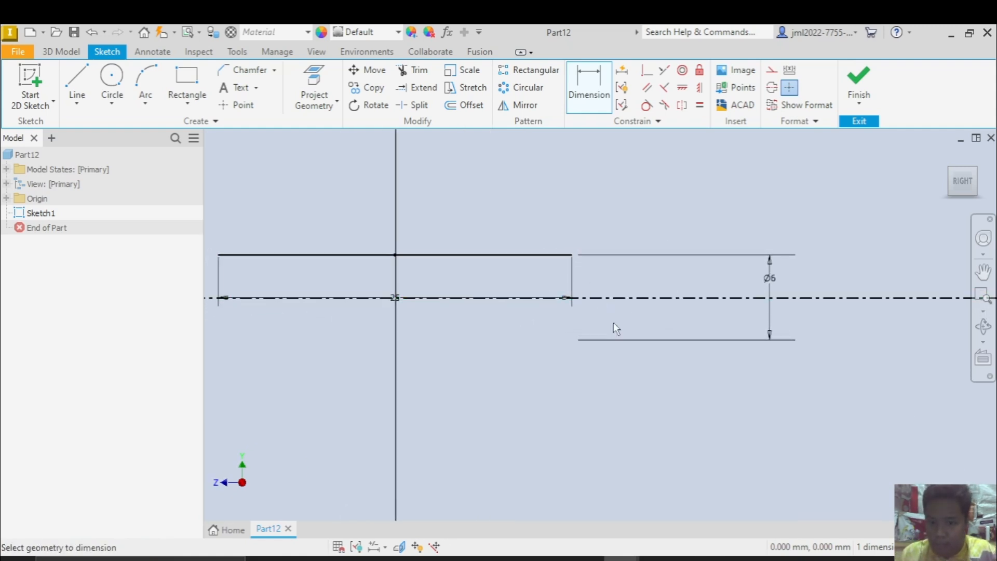
middle_drag(556, 305, 598, 292)
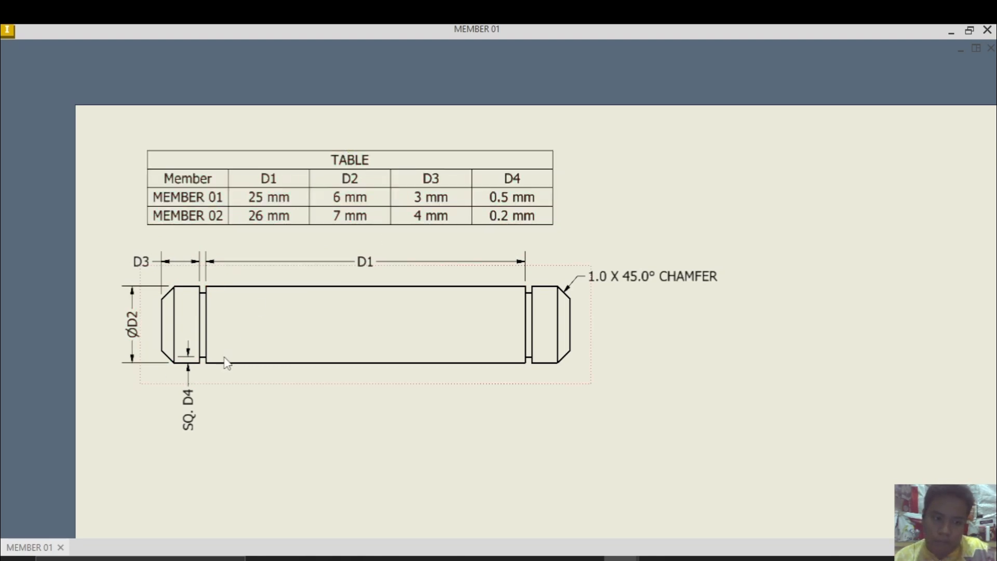
scroll(190, 375, down, 2)
scroll(196, 385, up, 6)
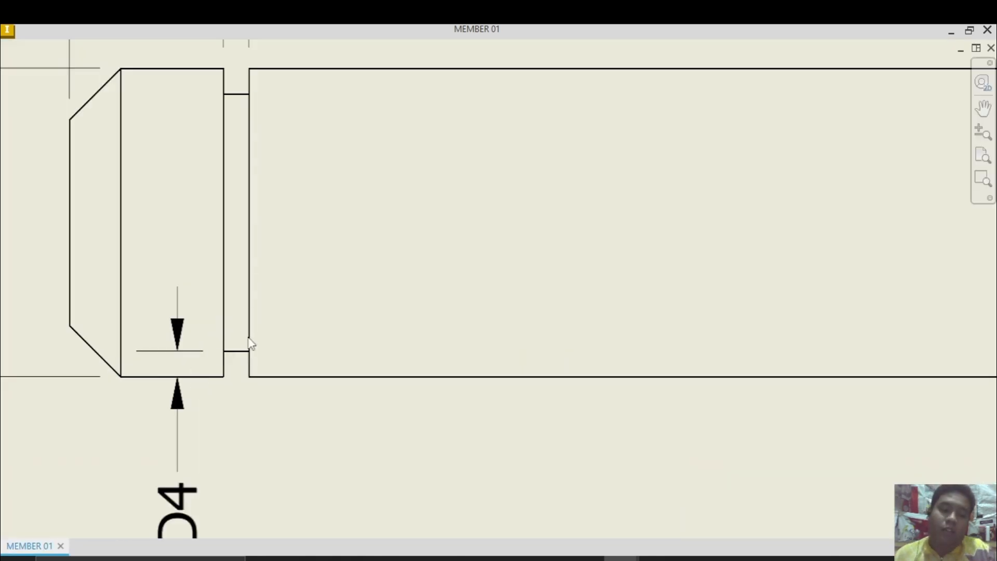
mouse_move(251, 345)
middle_down()
mouse_move(296, 269)
mouse_move(316, 334)
mouse_move(341, 232)
middle_up()
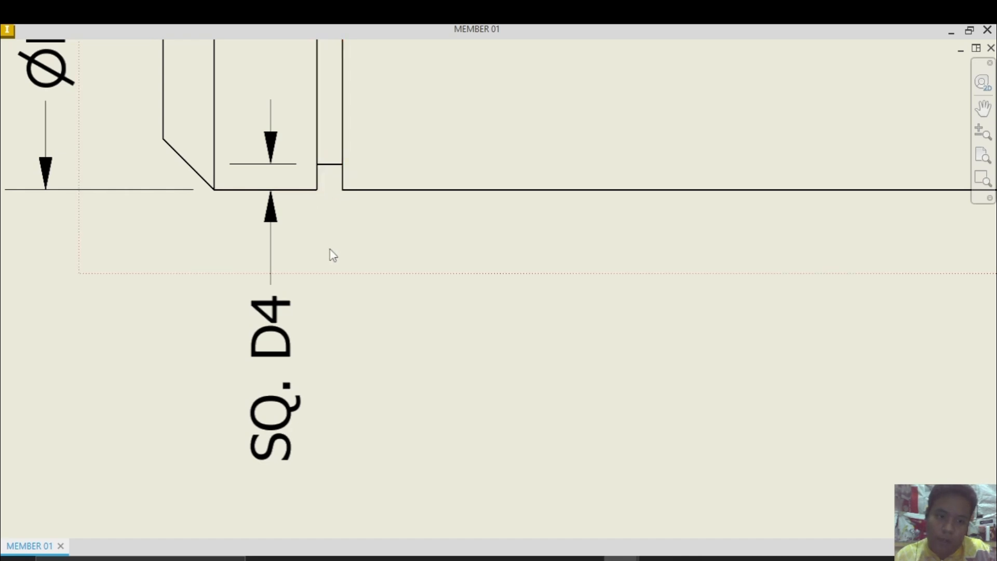
scroll(332, 254, down, 5)
middle_drag(377, 255, 376, 327)
scroll(353, 319, up, 4)
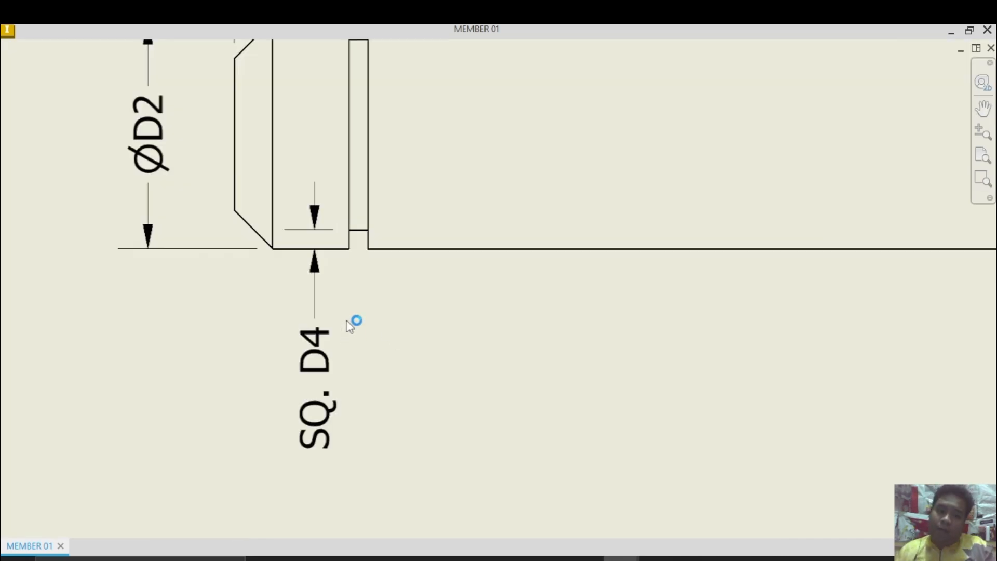
scroll(356, 240, down, 6)
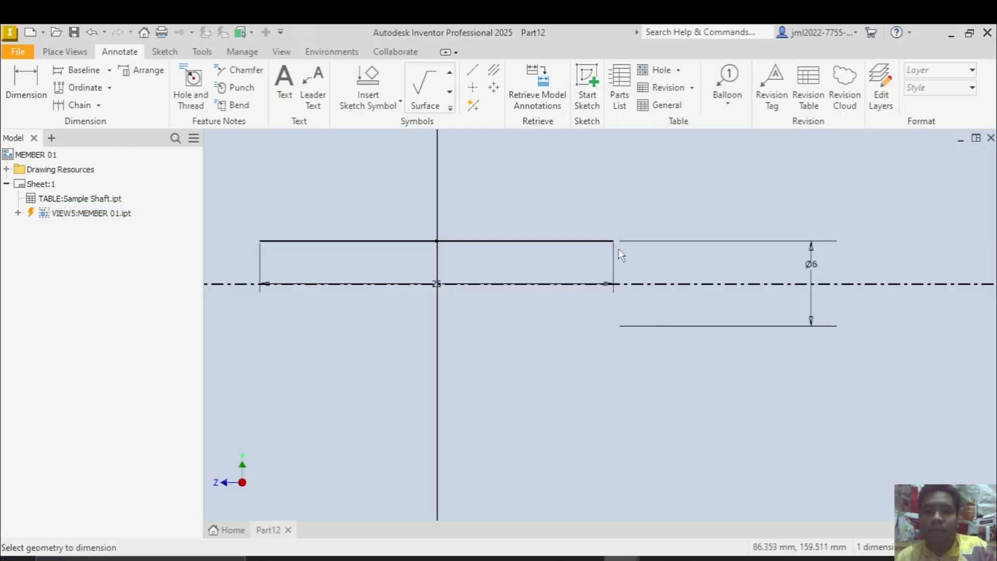
click(65, 51)
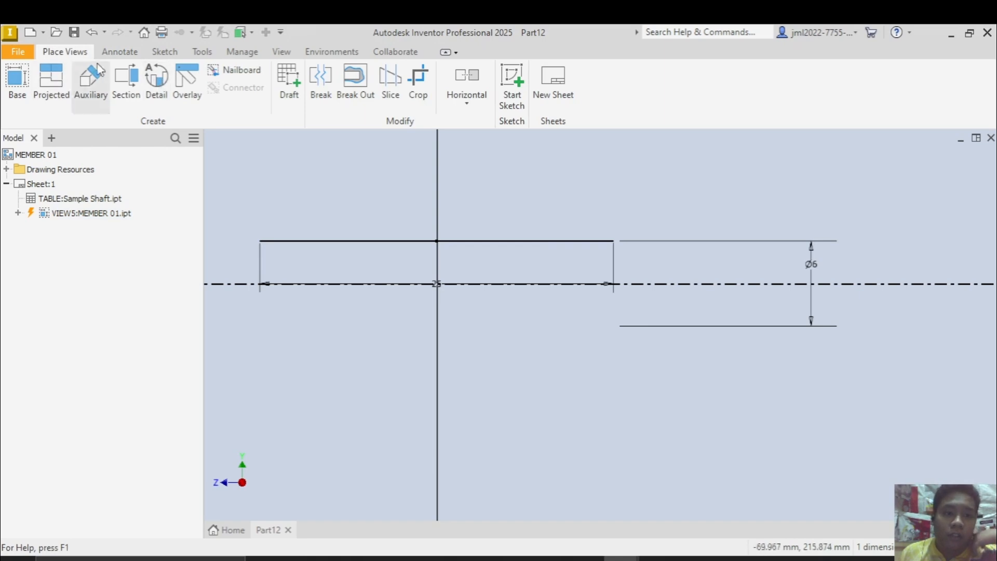
click(120, 51)
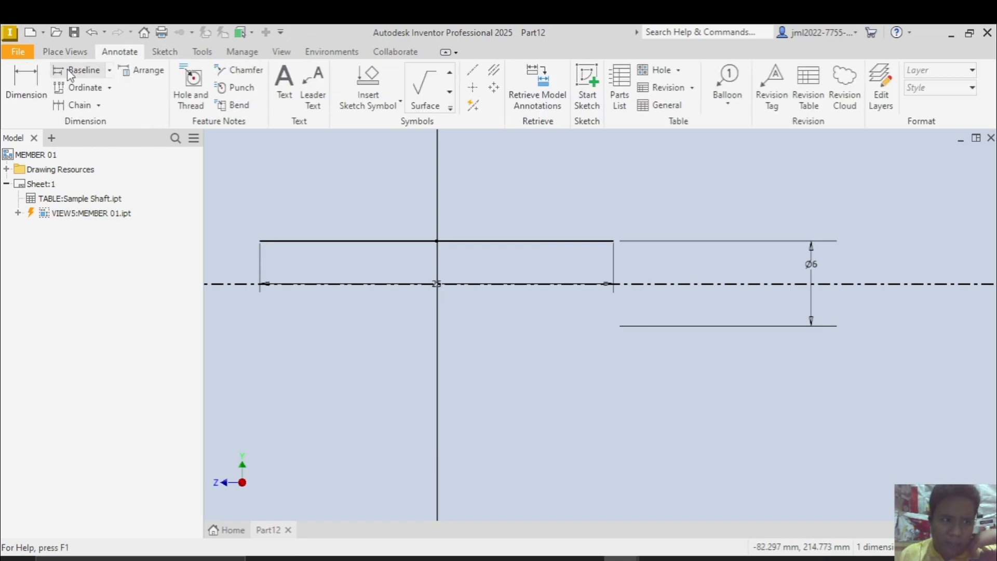
click(83, 52)
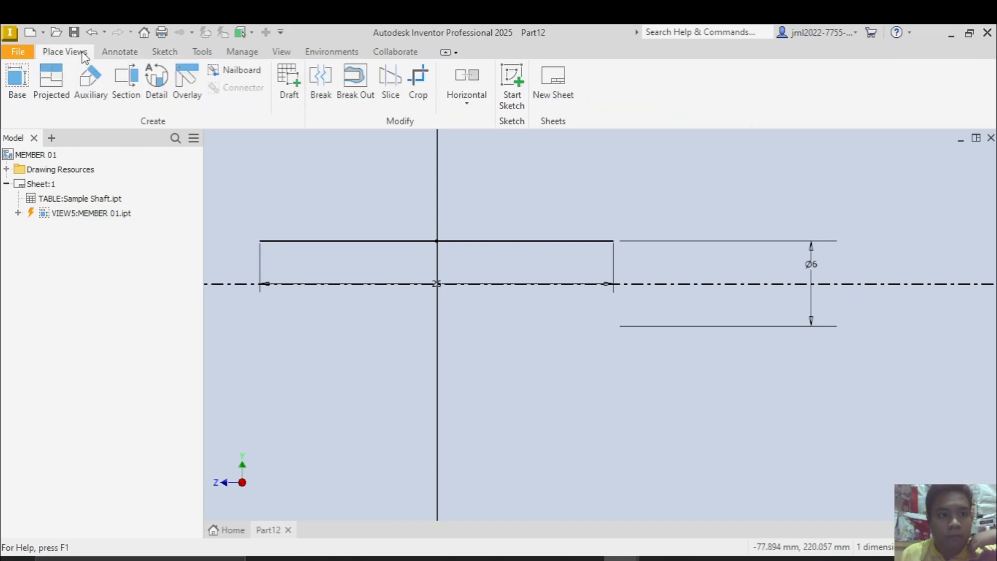
Return to the Part12 sketch and draw a 0.5 mm vertical line down from the right end of the 25 mm line
click(400, 190)
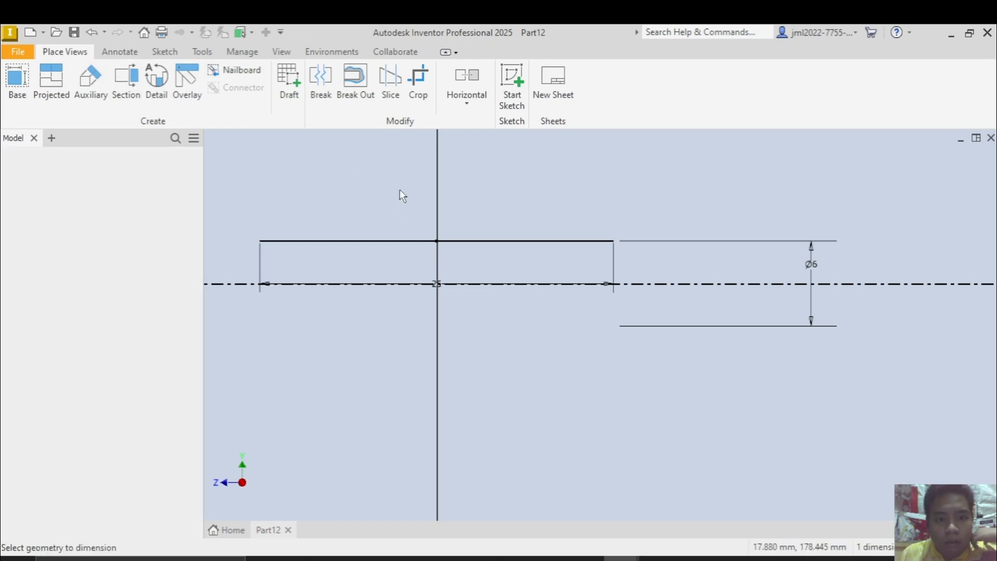
click(77, 83)
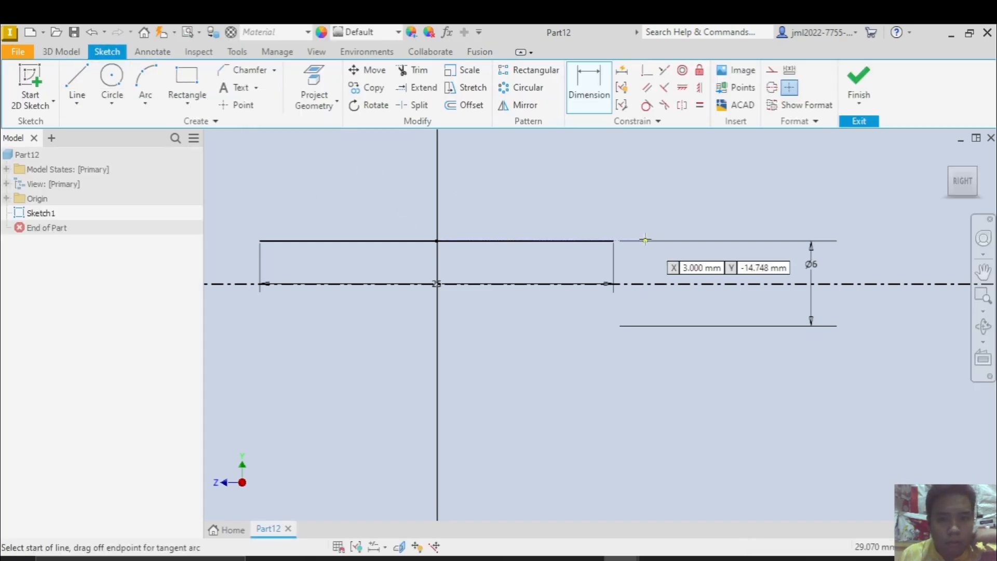
scroll(634, 244, up, 5)
click(575, 199)
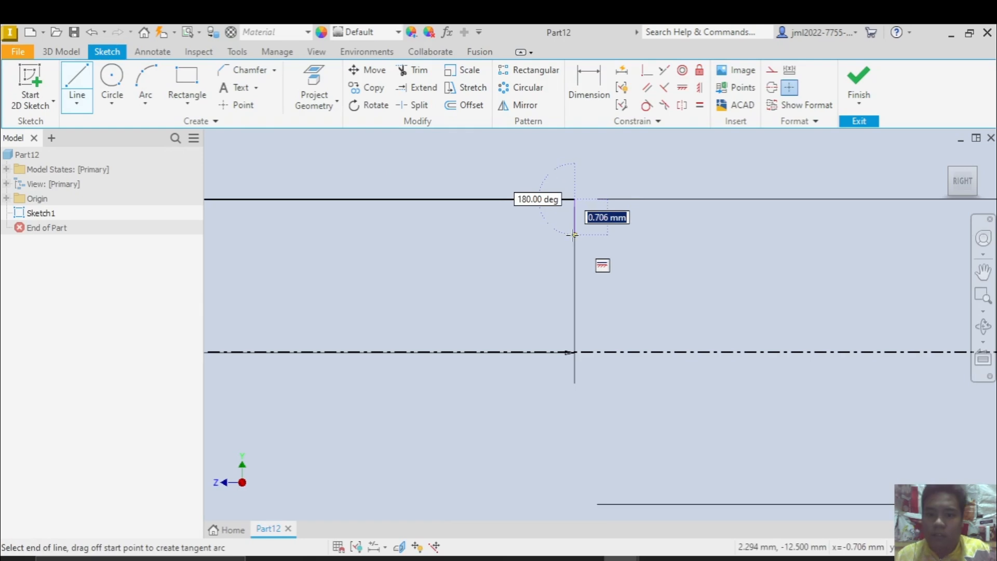
text(0.5)
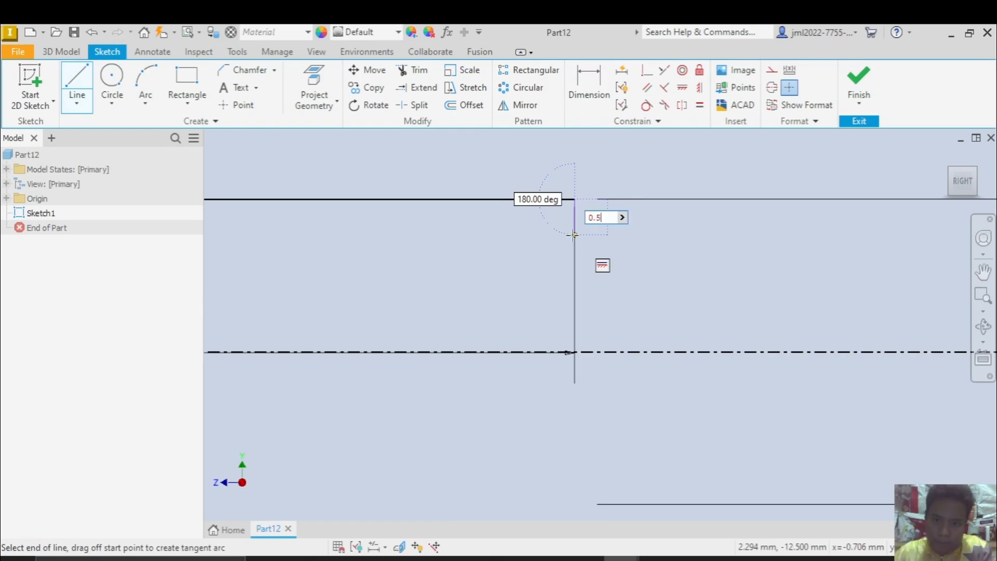
key(Return)
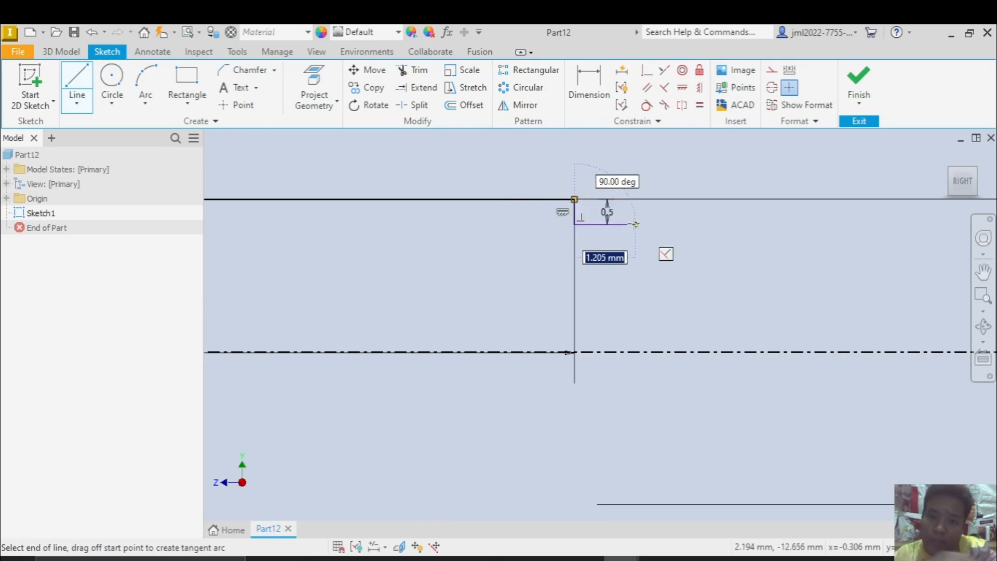
Continue the groove outline with a horizontal floor about 0.77 mm long and a vertical side back up to the line's level
scroll(625, 223, down, 5)
scroll(623, 223, up, 5)
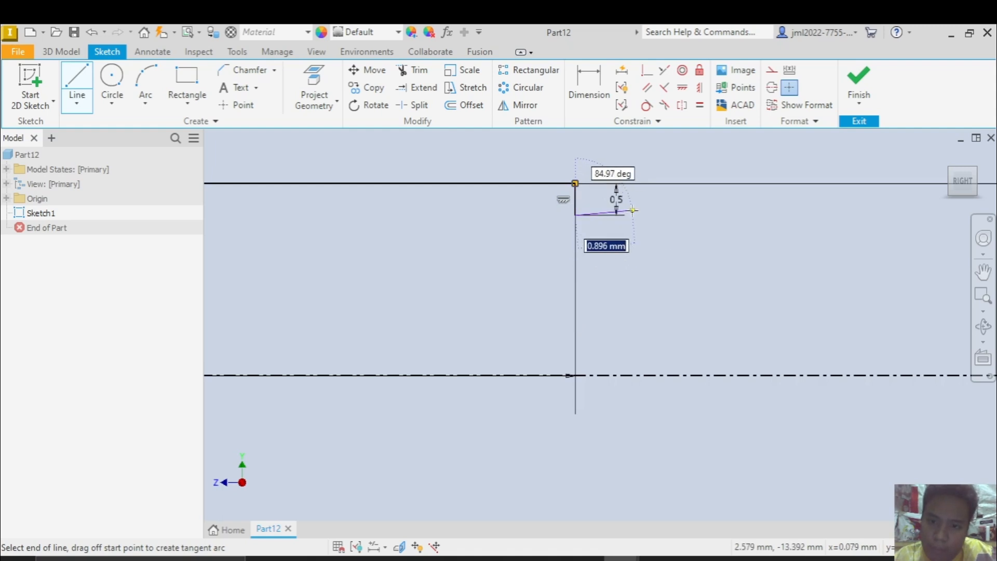
scroll(619, 205, up, 3)
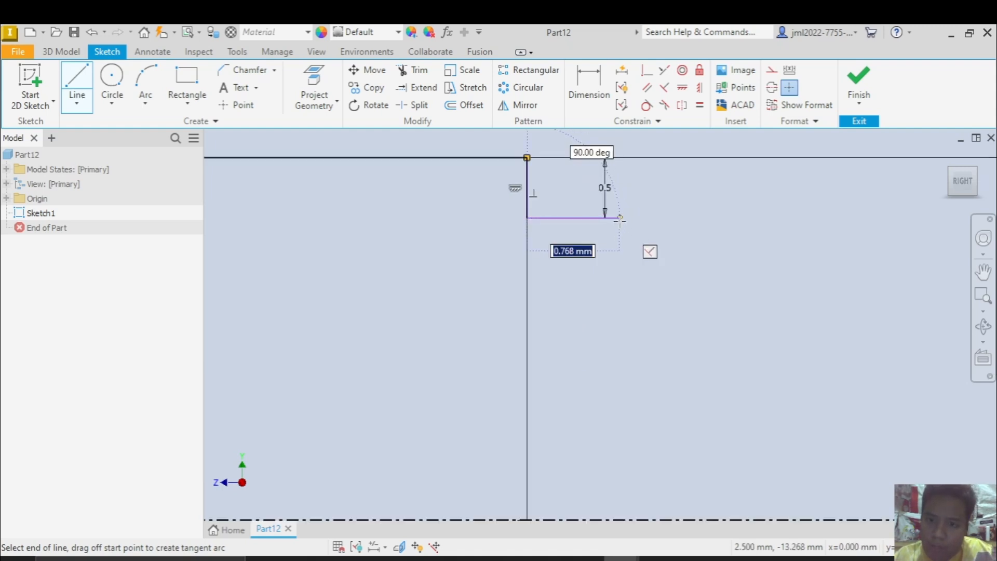
click(620, 218)
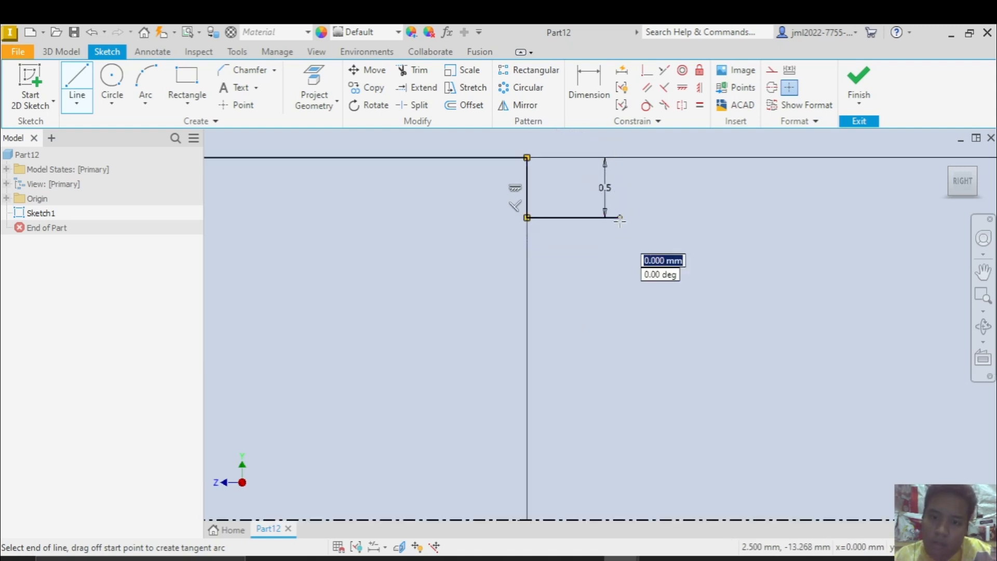
click(620, 158)
scroll(633, 161, up, 3)
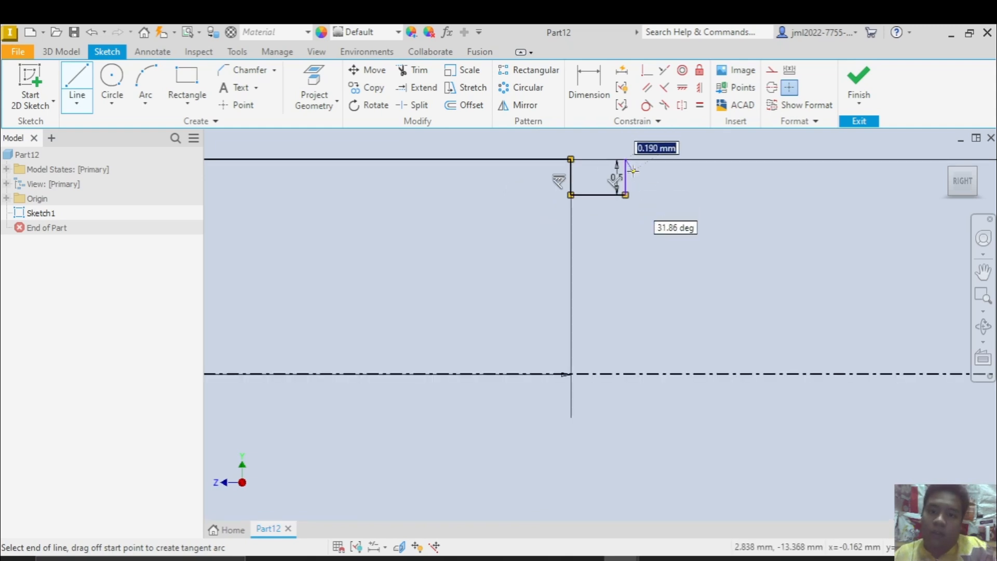
key(Escape)
Dimension the groove floor's width and link it to the 0.5 mm groove depth dimension, d2
scroll(616, 189, down, 4)
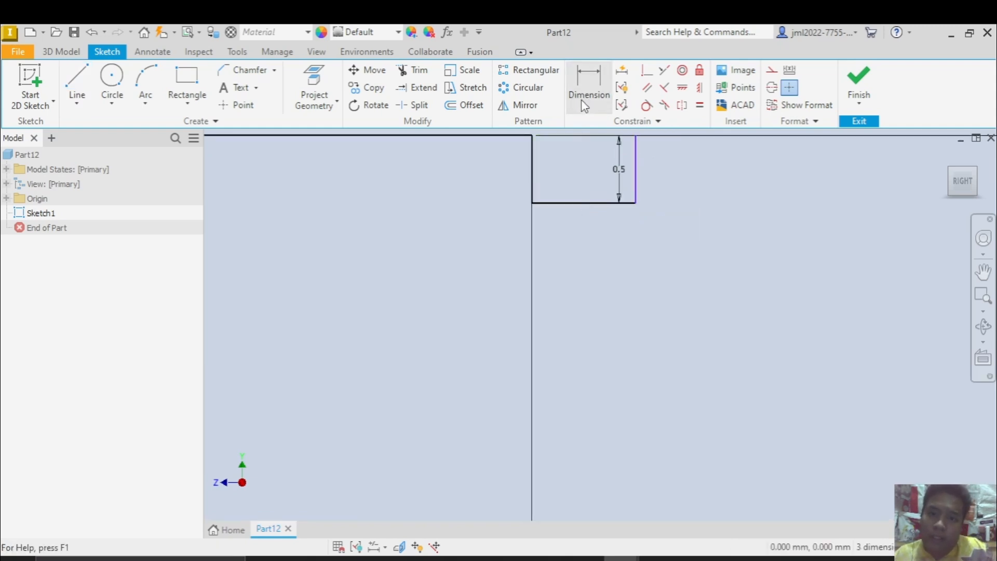
click(584, 107)
click(574, 203)
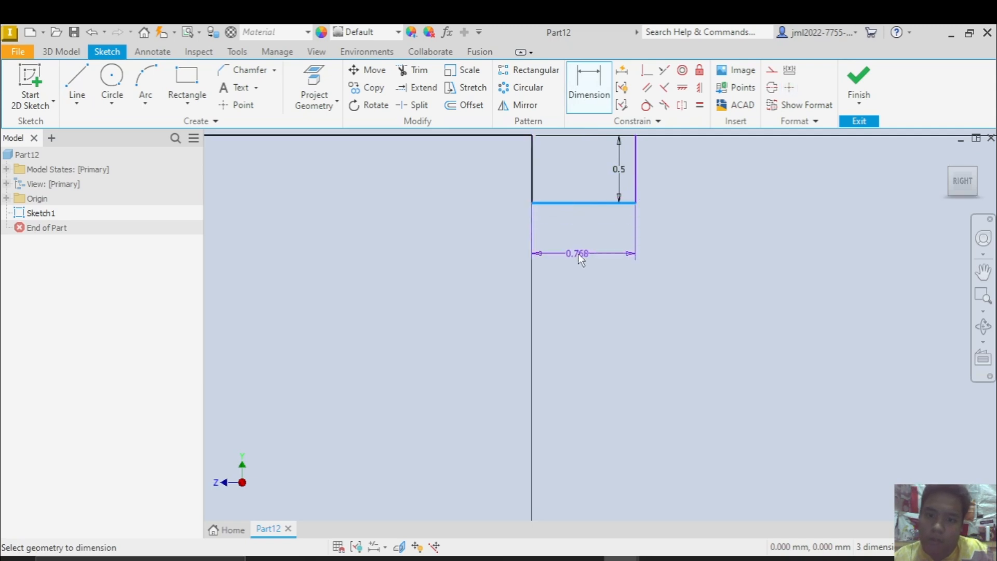
click(578, 254)
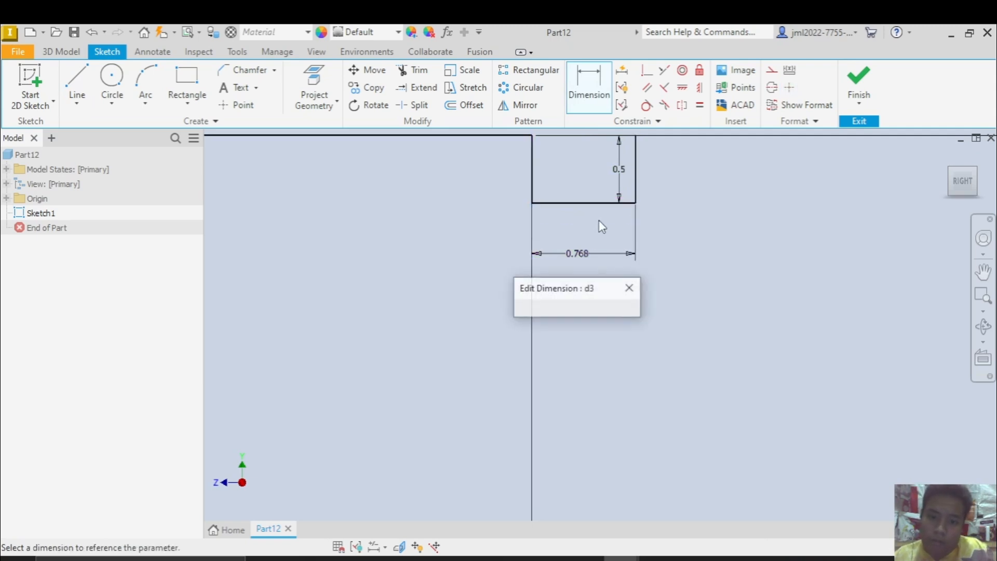
click(630, 179)
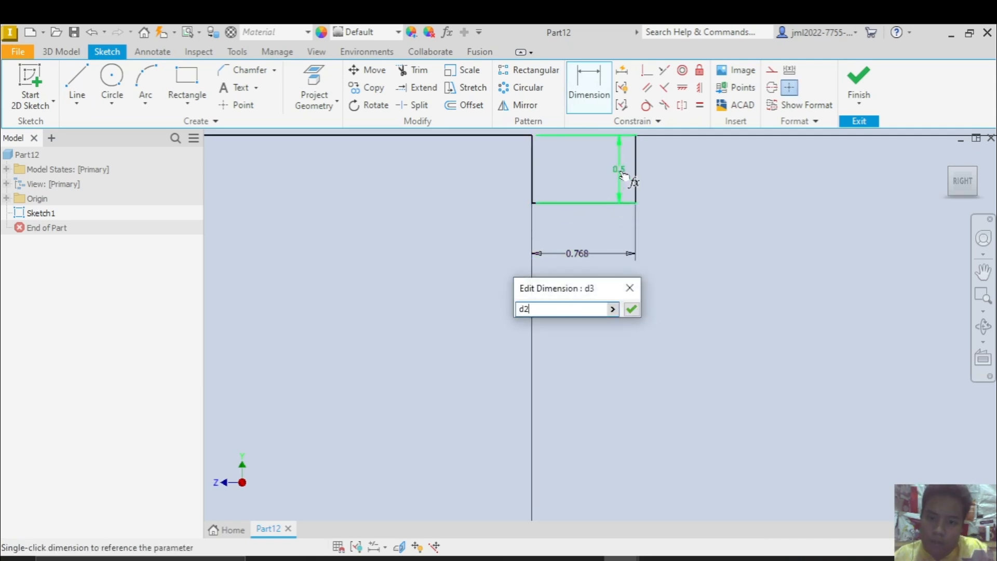
click(630, 308)
Check the MEMBER 01 table in the reference drawing for the end section's length D3
scroll(638, 251, down, 3)
scroll(618, 285, down, 3)
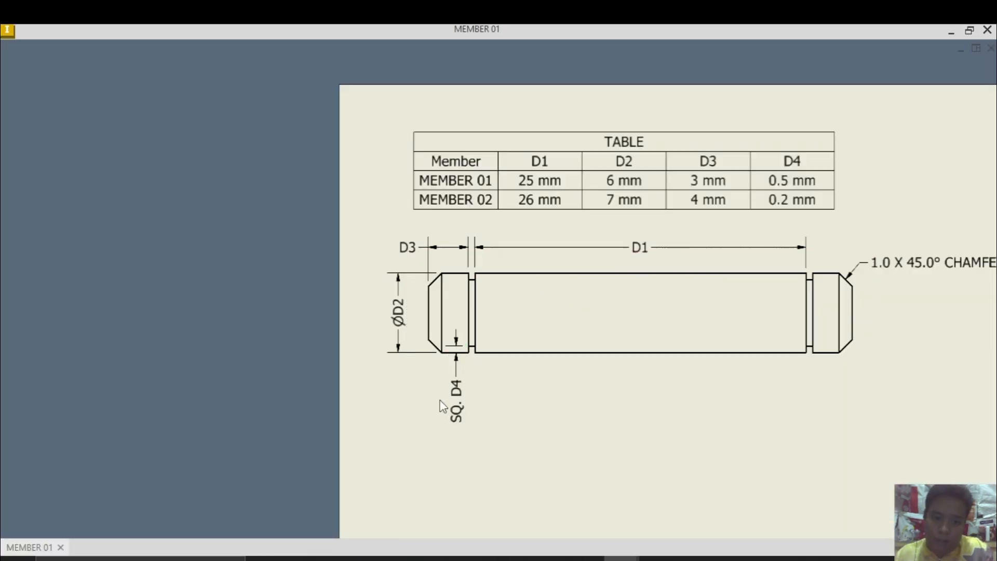
click(738, 152)
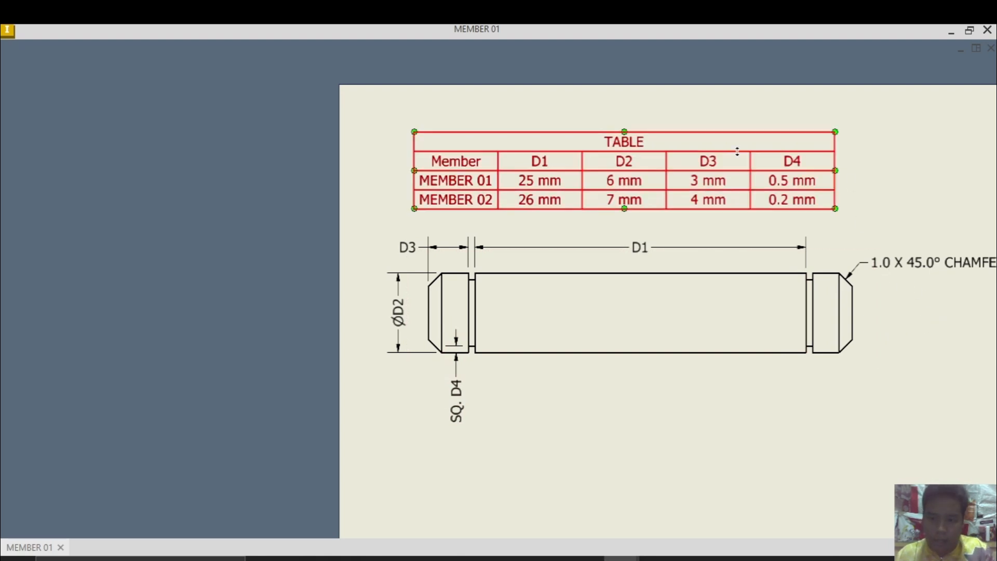
key(Escape)
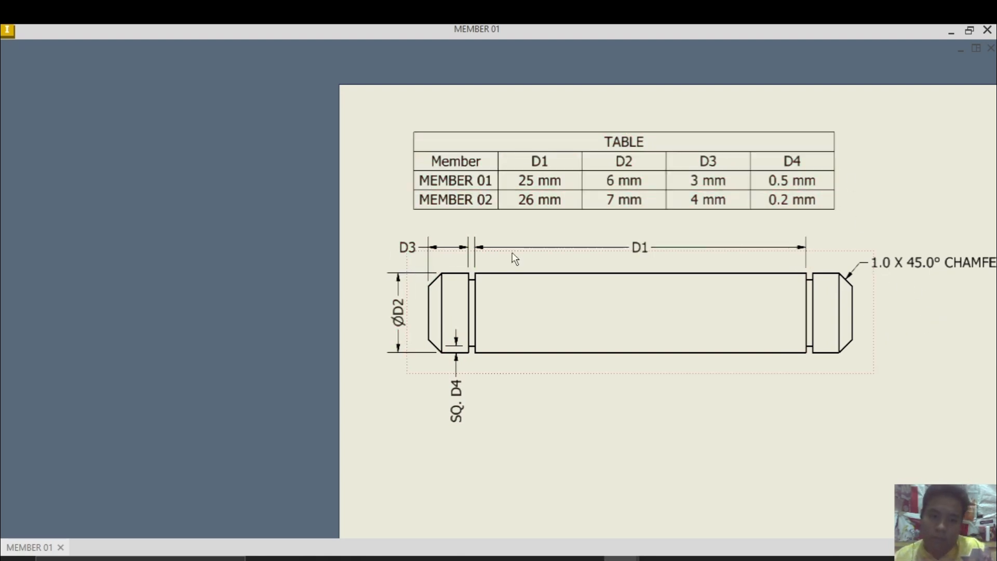
Return to the Part12 sketch and draw a 3 mm horizontal line from the groove's outer corner, then a vertical line down to the centerline
click(709, 185)
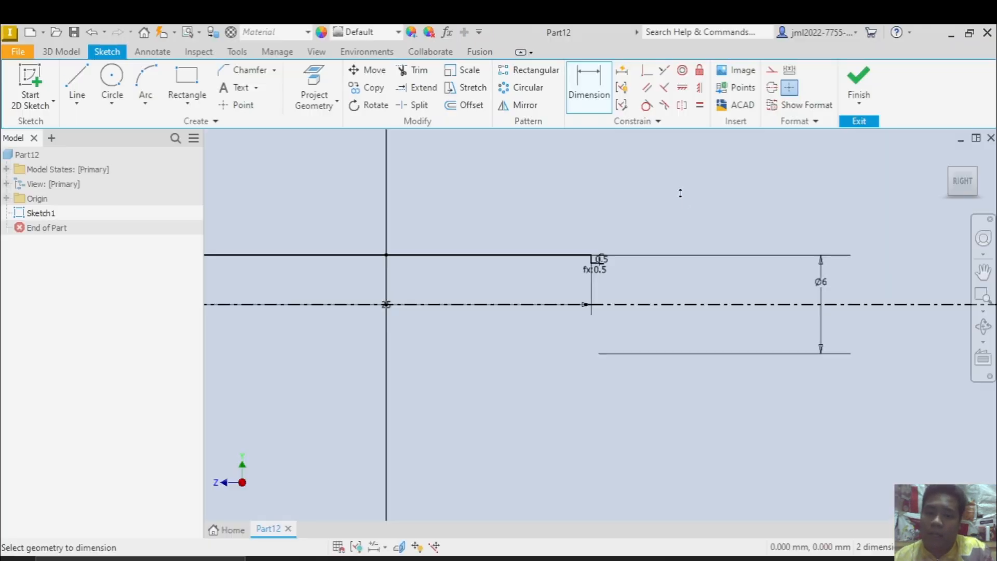
click(75, 85)
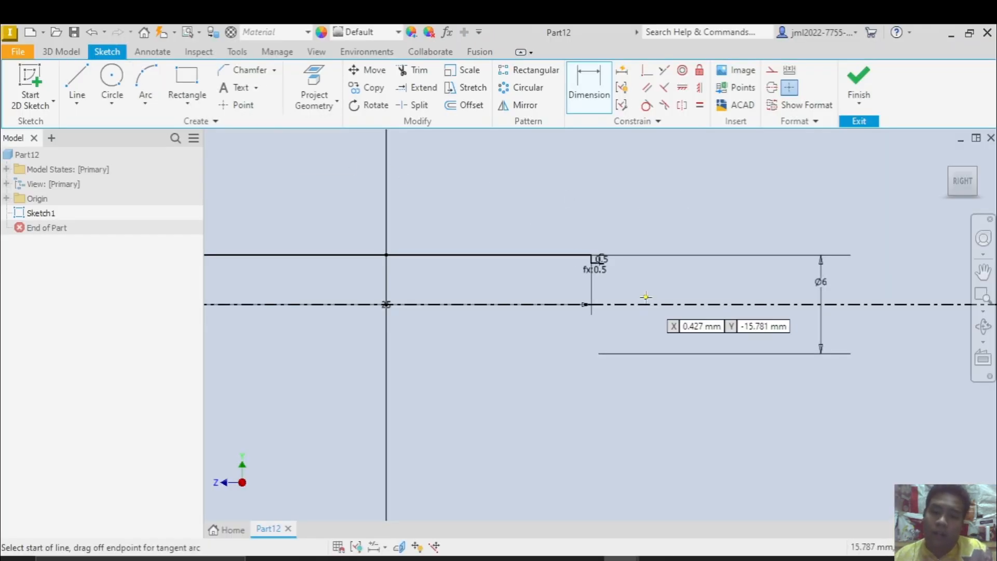
scroll(577, 247, up, 5)
click(660, 276)
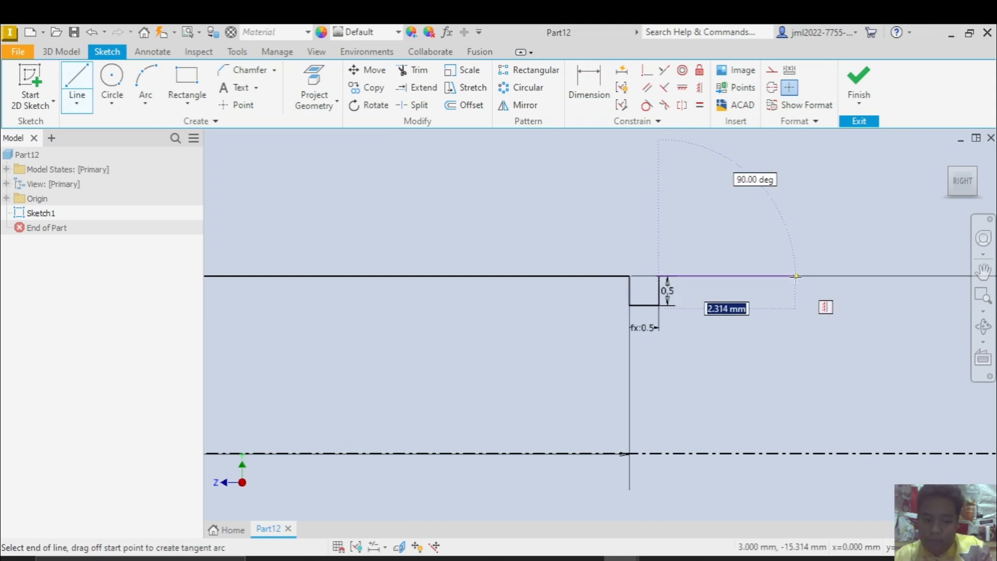
text(3)
key(Return)
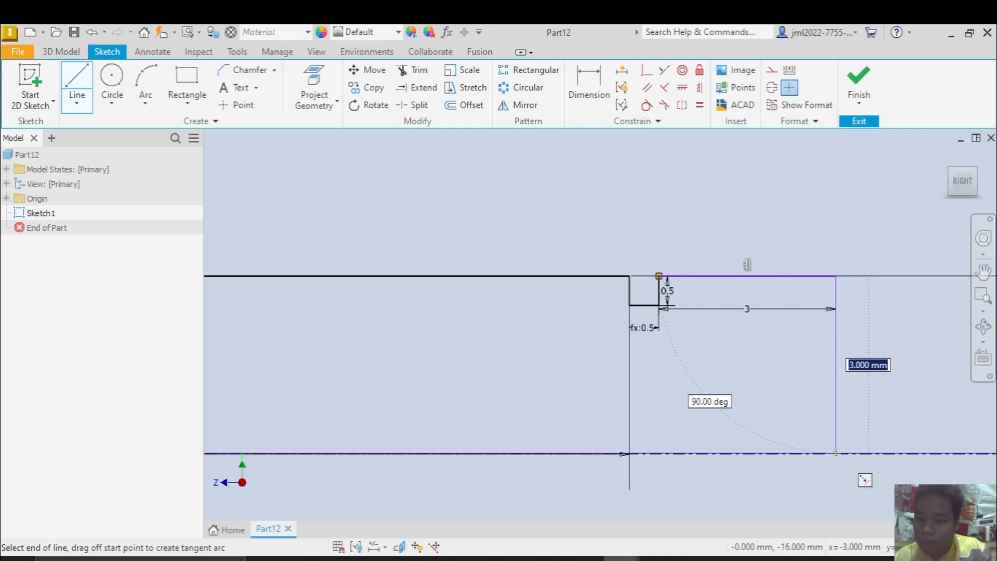
click(836, 454)
key(Escape)
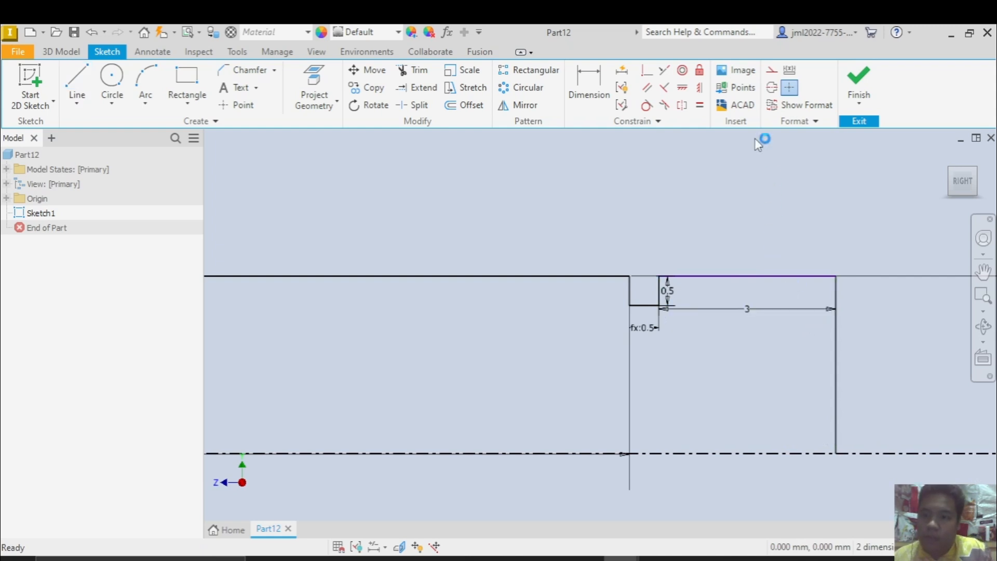
Constrain the end section's outer corner level with the groove-side end of the 25 mm line
click(683, 89)
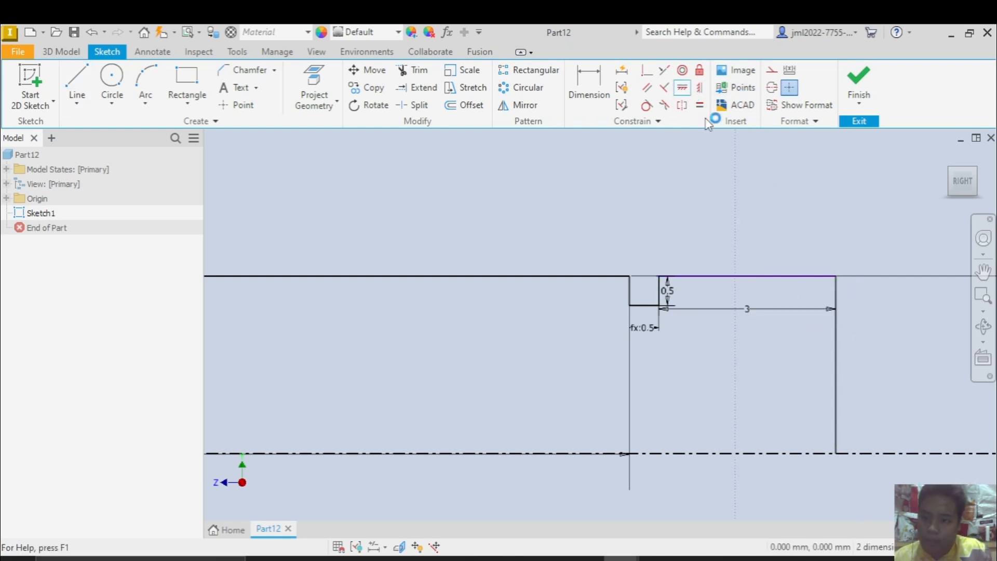
click(700, 90)
click(837, 278)
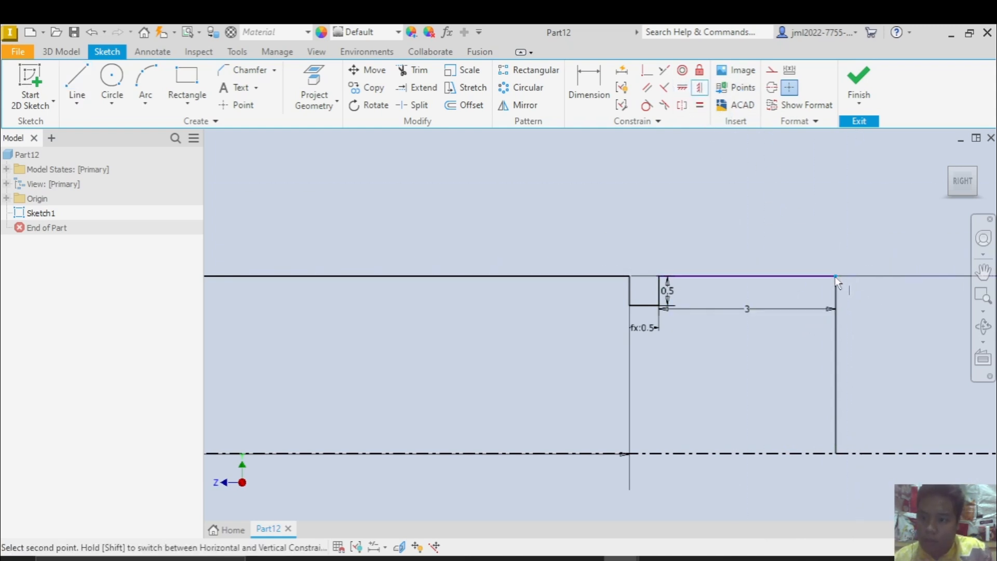
click(627, 275)
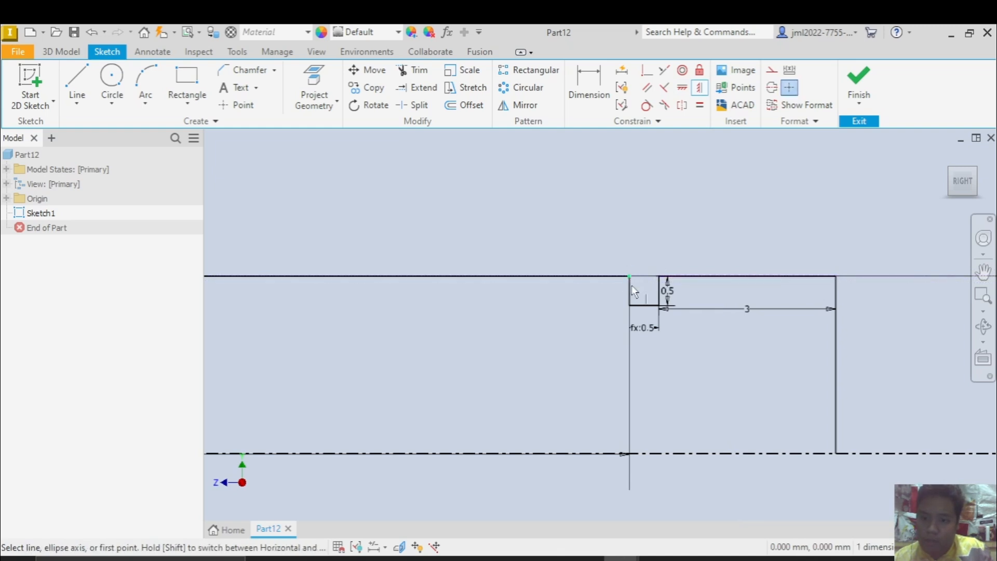
Compare the sketched half profile with the reference drawing's grooves and end sections
scroll(840, 345, down, 5)
middle_drag(821, 373, 743, 321)
scroll(768, 378, down, 3)
key(alt+Tab)
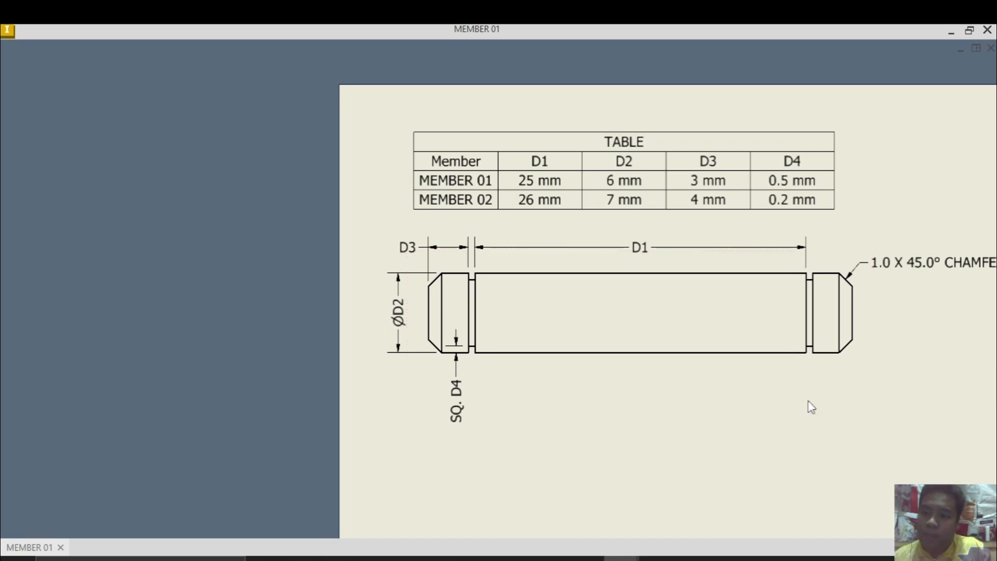
mouse_move(893, 301)
middle_down()
mouse_move(813, 303)
mouse_move(762, 321)
middle_up()
key(alt+Tab)
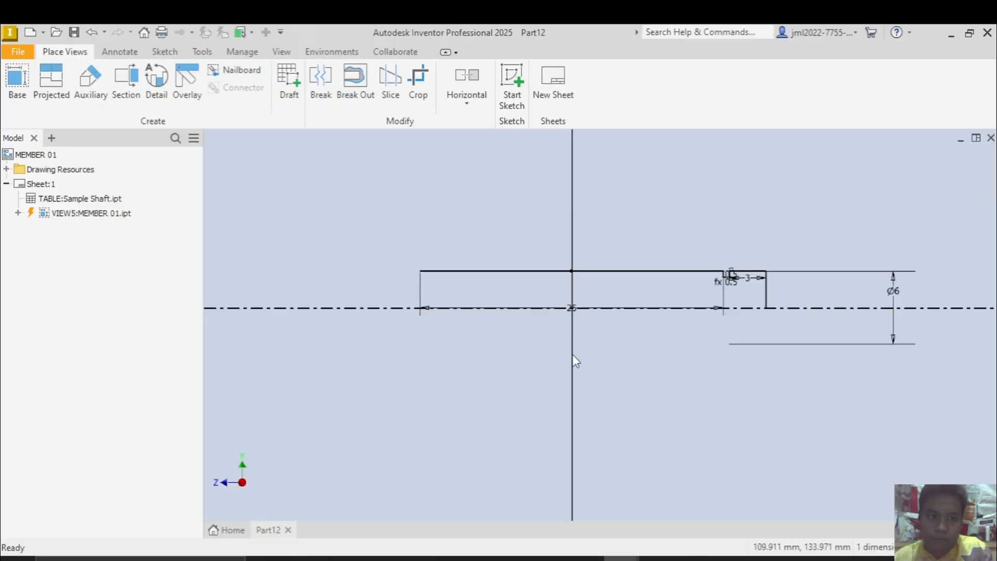
scroll(743, 308, up, 3)
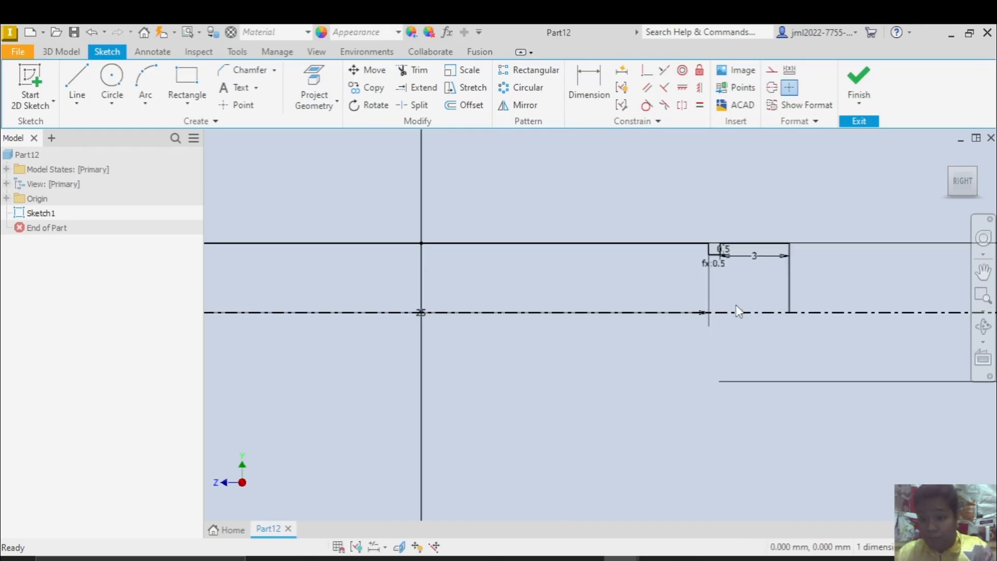
scroll(476, 272, down, 3)
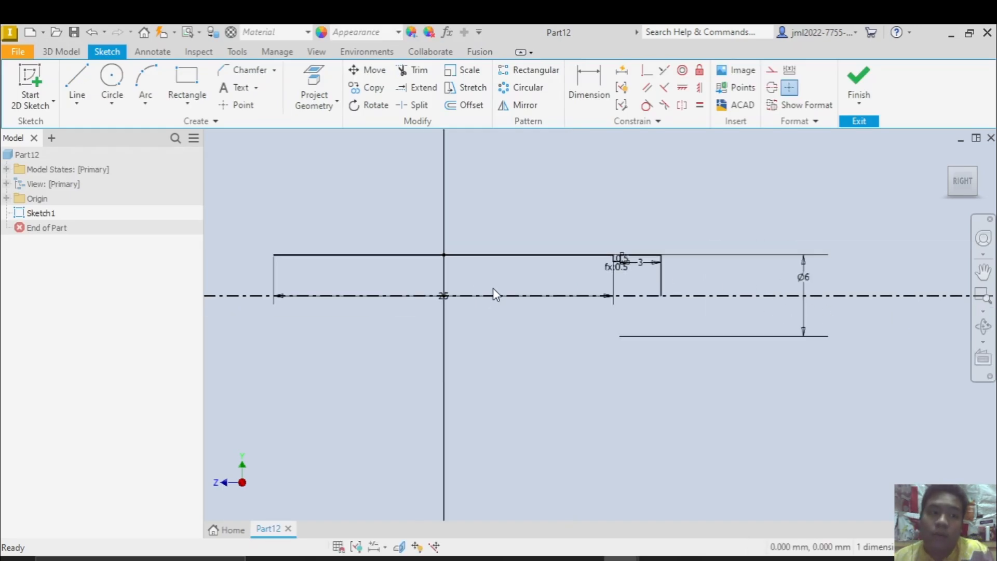
middle_drag(494, 287, 522, 305)
Draw a vertical line about 22.2 mm long through the midpoint of the 25 mm line and convert it to a centerline
click(83, 87)
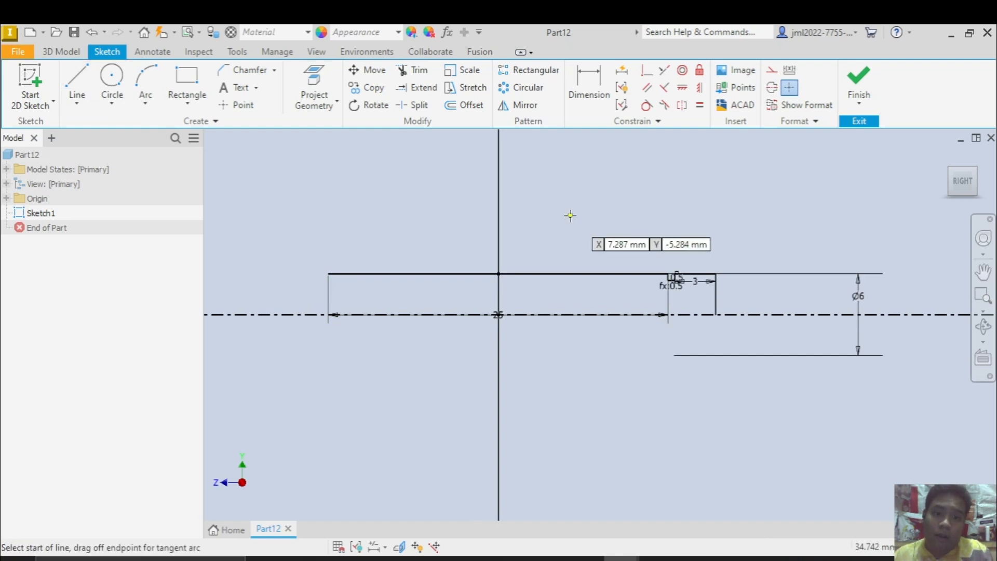
click(498, 162)
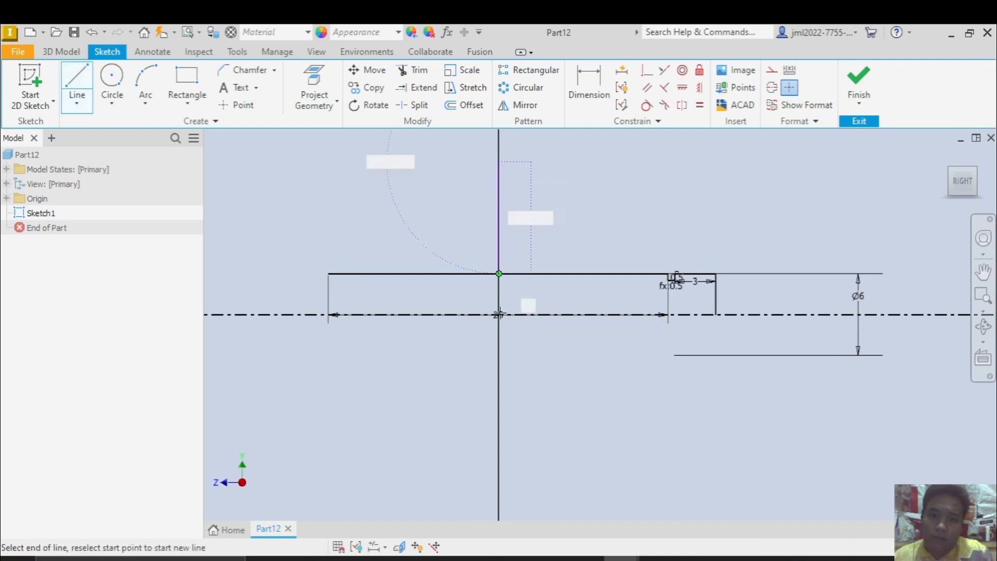
click(499, 464)
key(Escape)
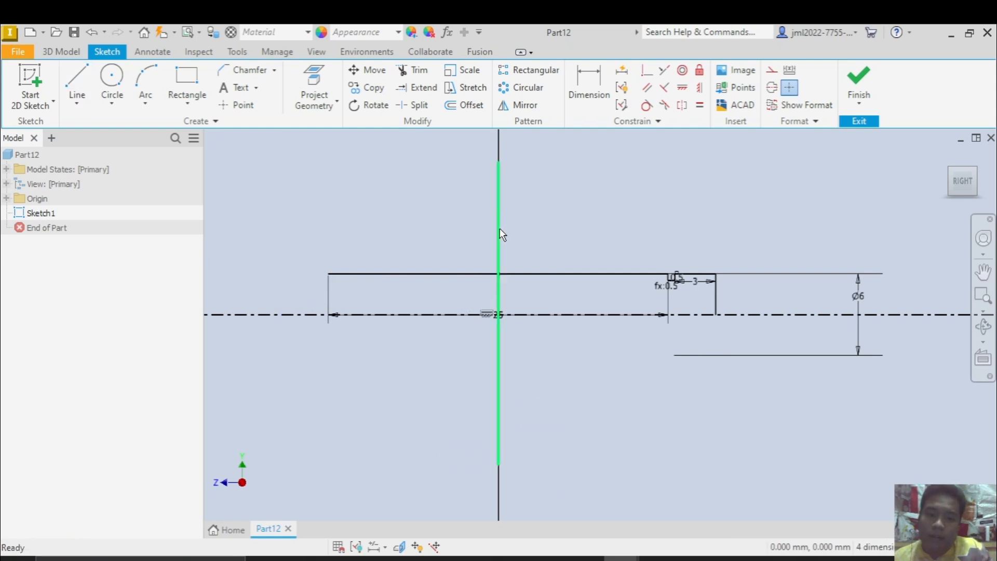
click(500, 230)
click(773, 87)
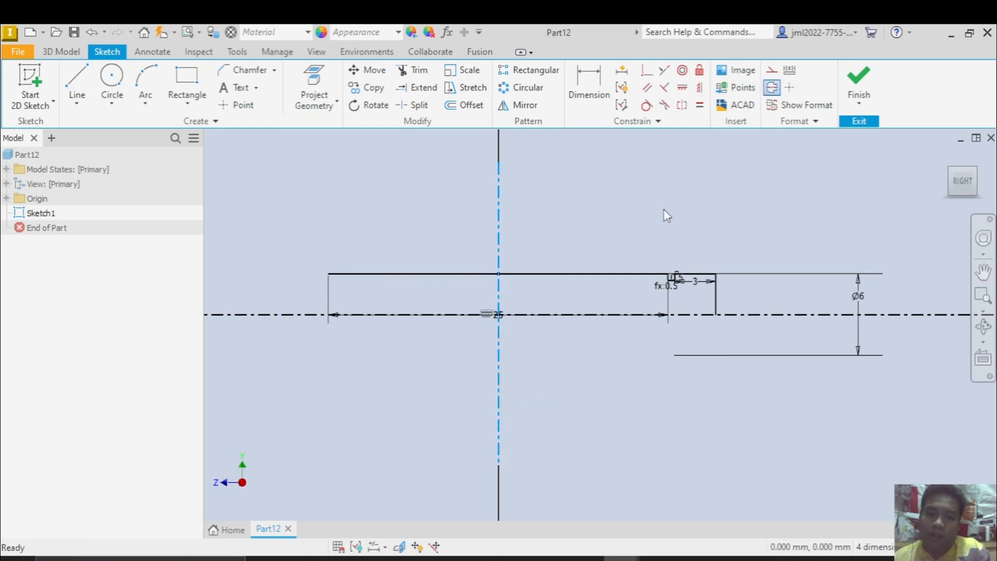
click(597, 229)
Mirror the groove outline and the 3 mm end section about the vertical centerline
scroll(691, 320, up, 5)
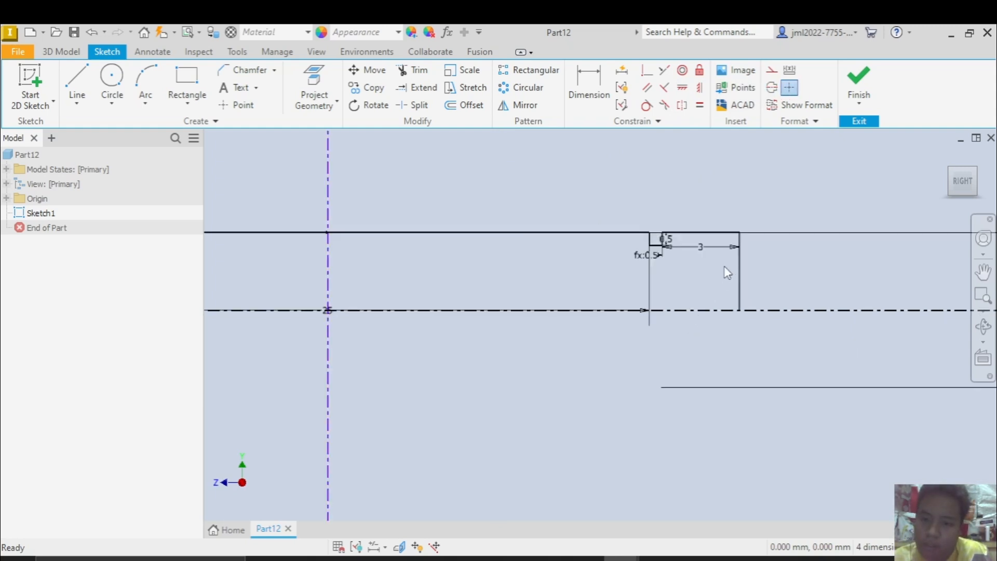
drag(759, 287, 587, 175)
scroll(570, 216, up, 4)
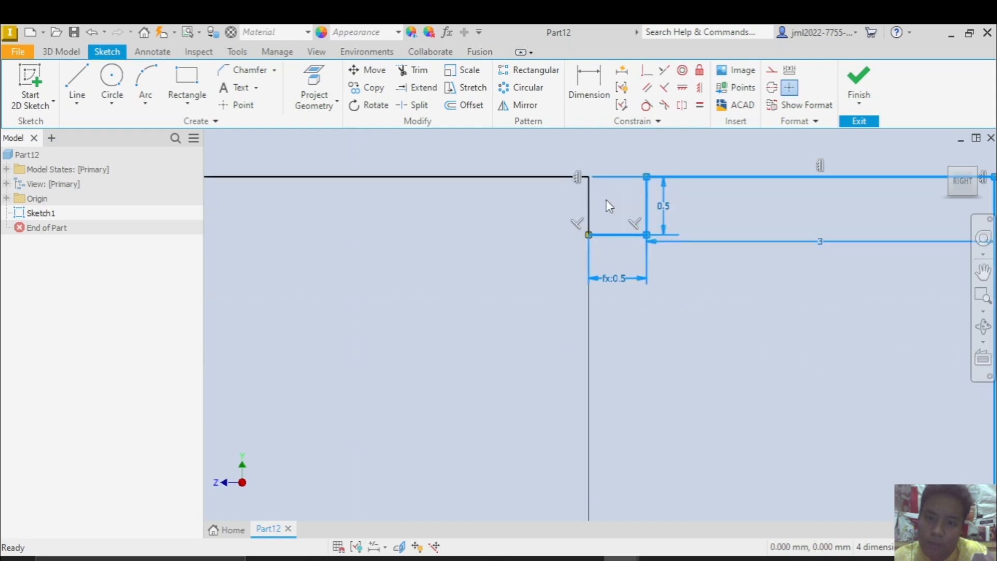
scroll(588, 186, up, 3)
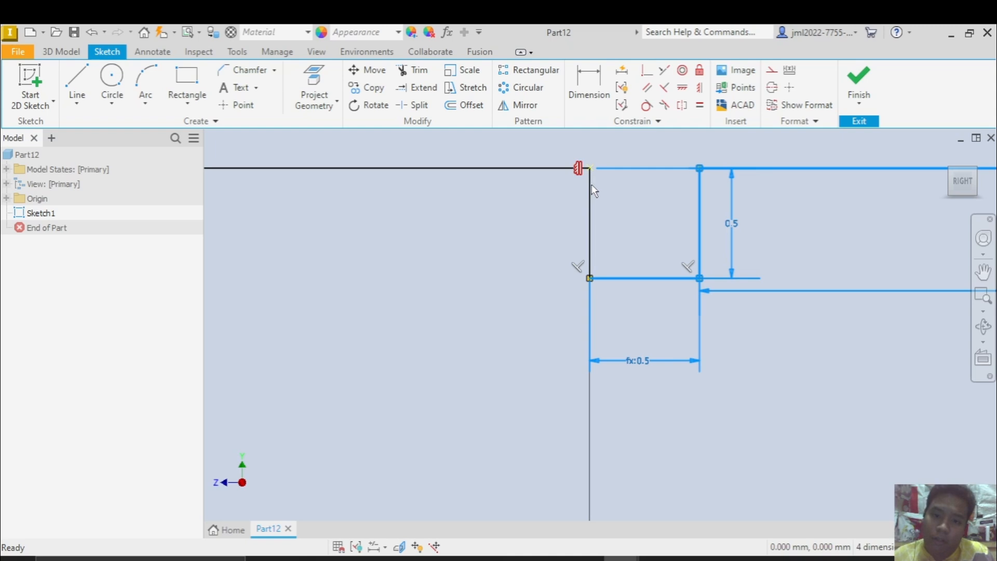
ctrl+click(588, 196)
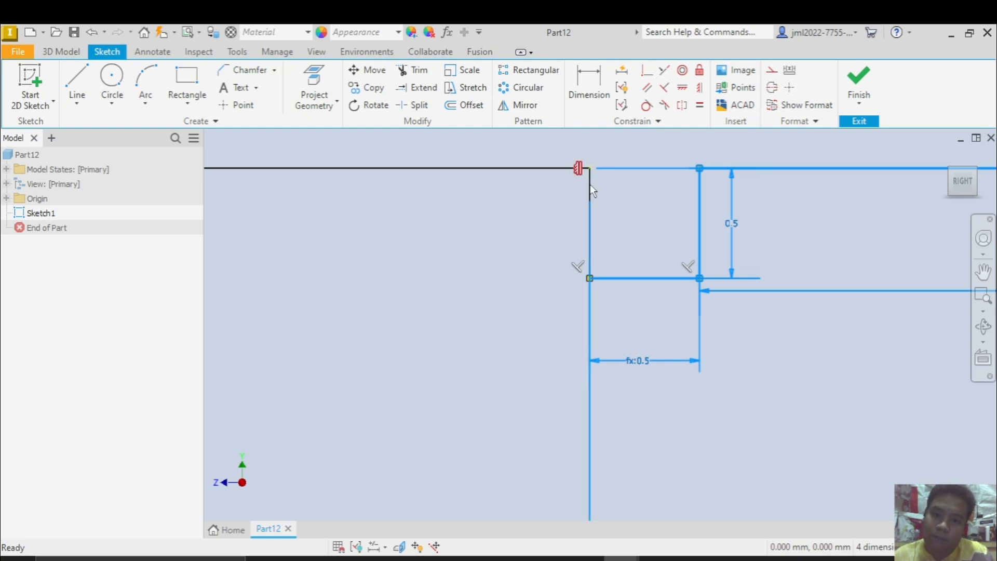
scroll(589, 198, down, 4)
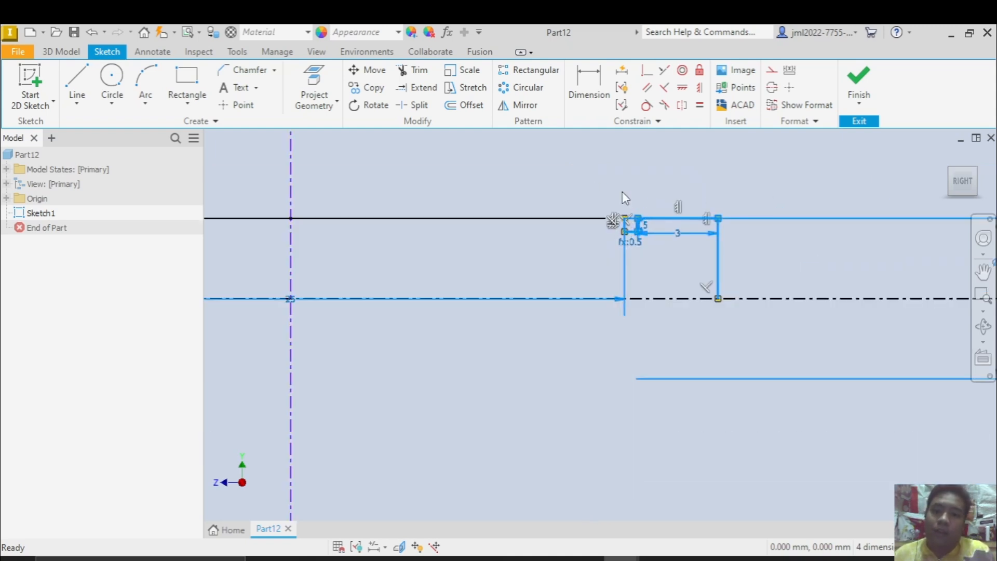
click(522, 105)
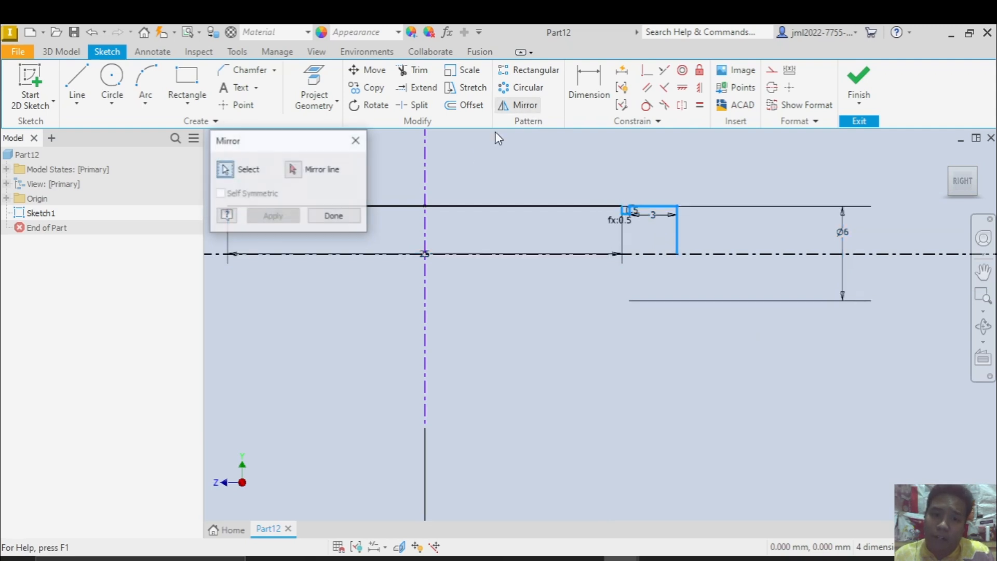
click(293, 169)
click(428, 168)
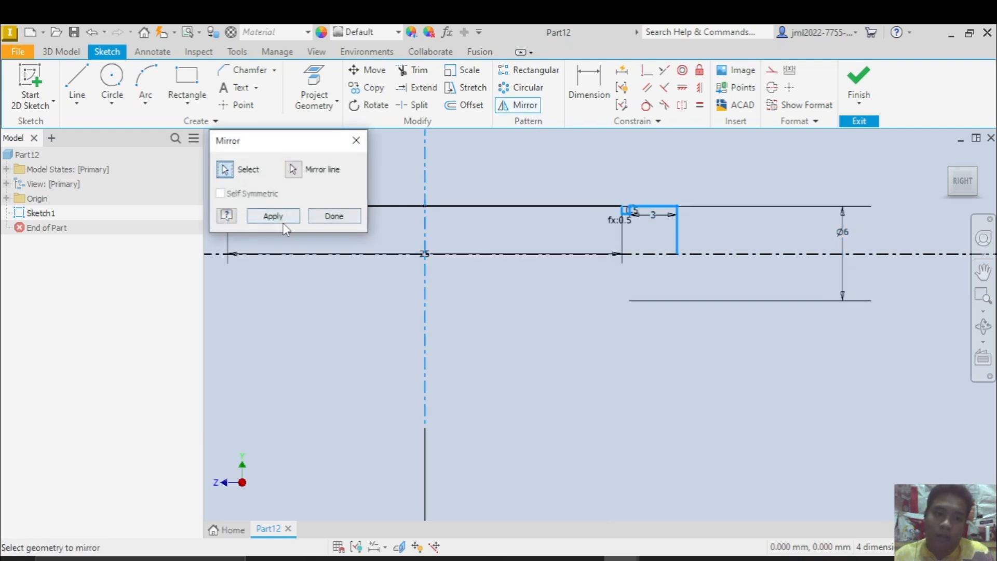
click(273, 216)
scroll(531, 292, down, 2)
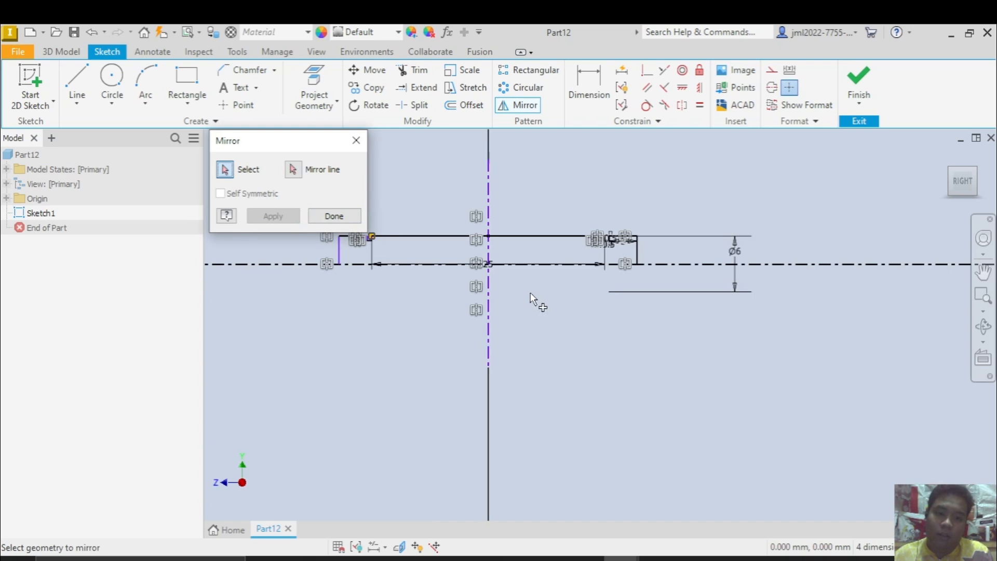
scroll(482, 257, up, 5)
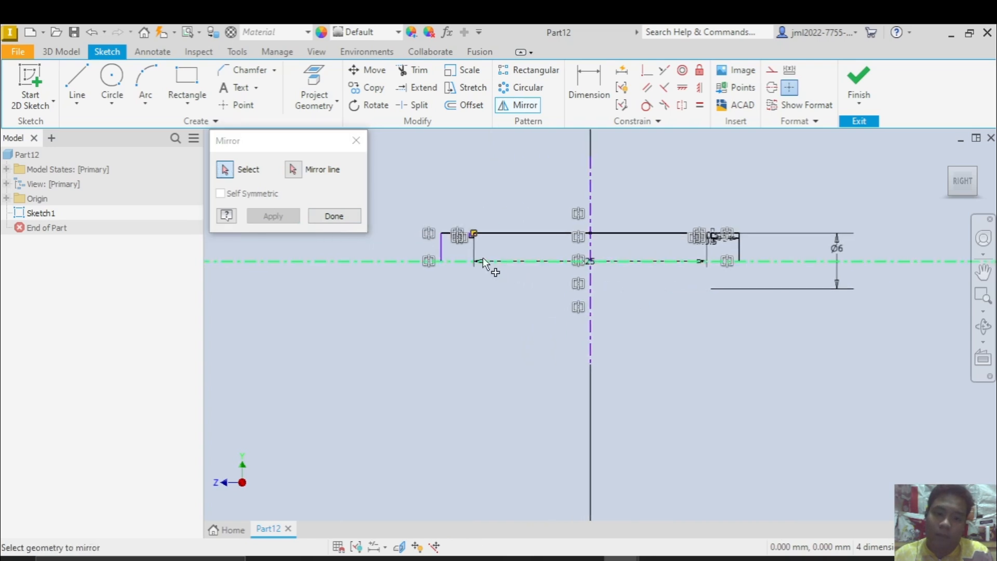
click(340, 216)
Finish the sketch and revolve both profile regions 360 degrees around the long horizontal centerline
scroll(679, 267, down, 2)
middle_drag(713, 285, 539, 295)
scroll(683, 290, down, 2)
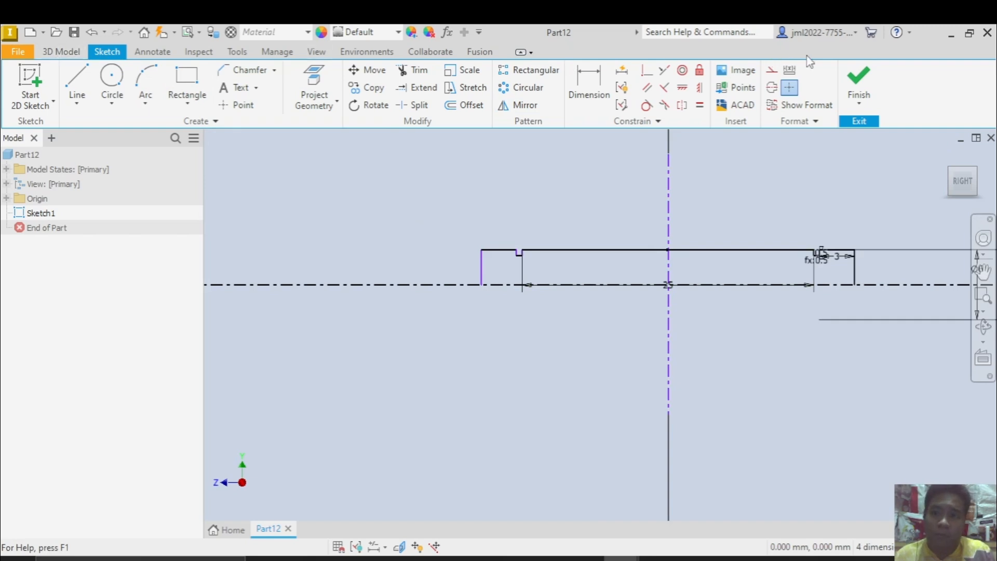
click(858, 82)
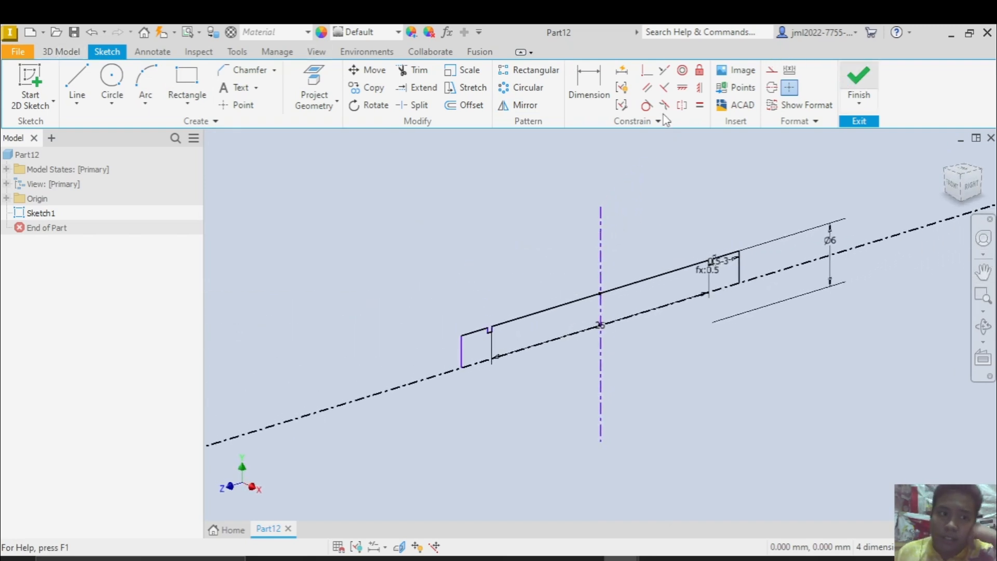
click(98, 78)
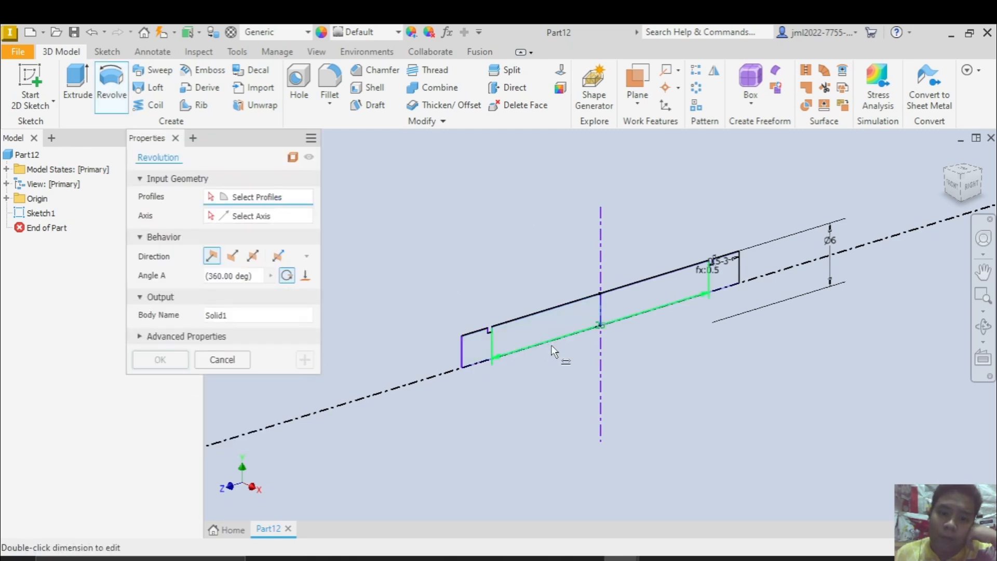
click(539, 326)
click(632, 308)
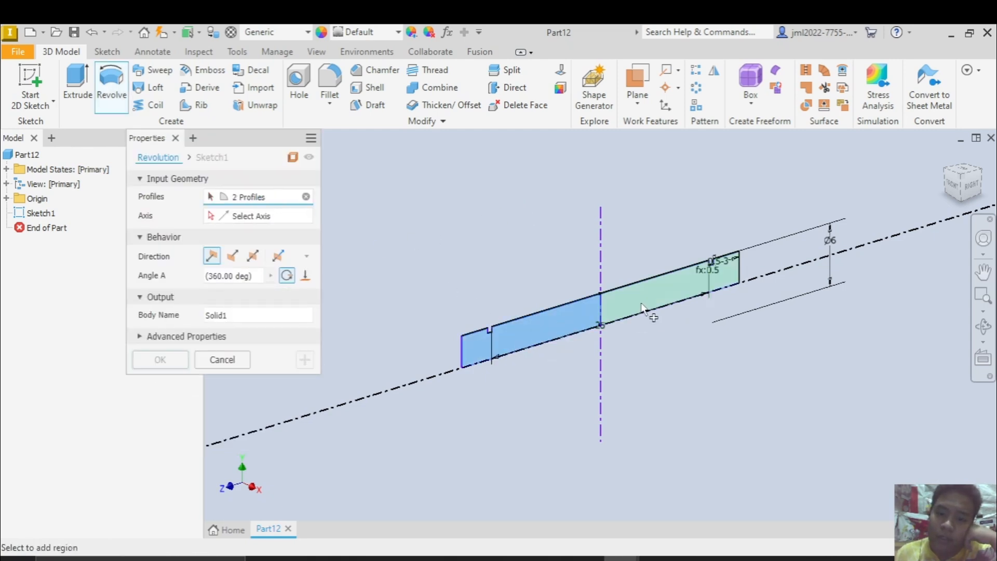
click(245, 223)
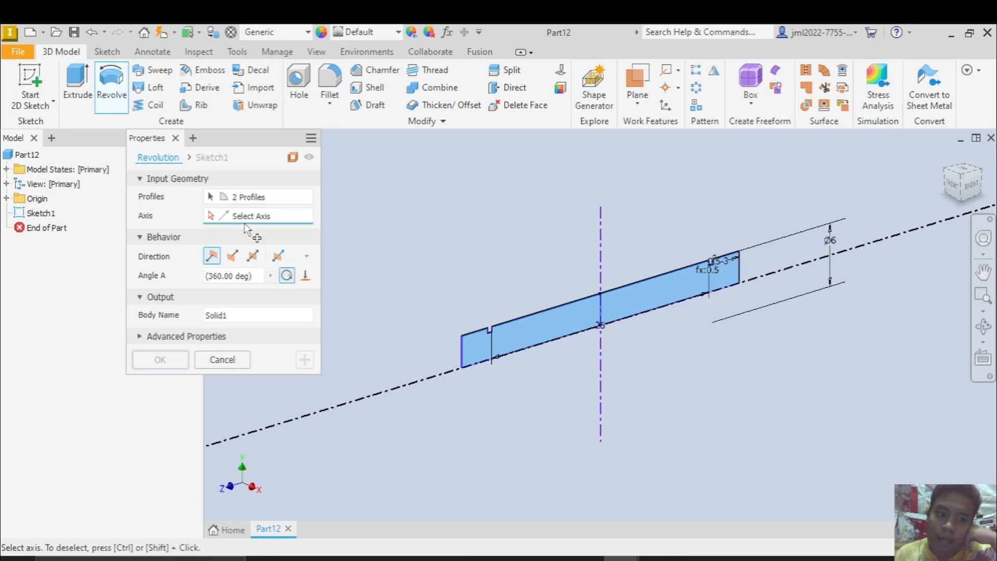
click(401, 387)
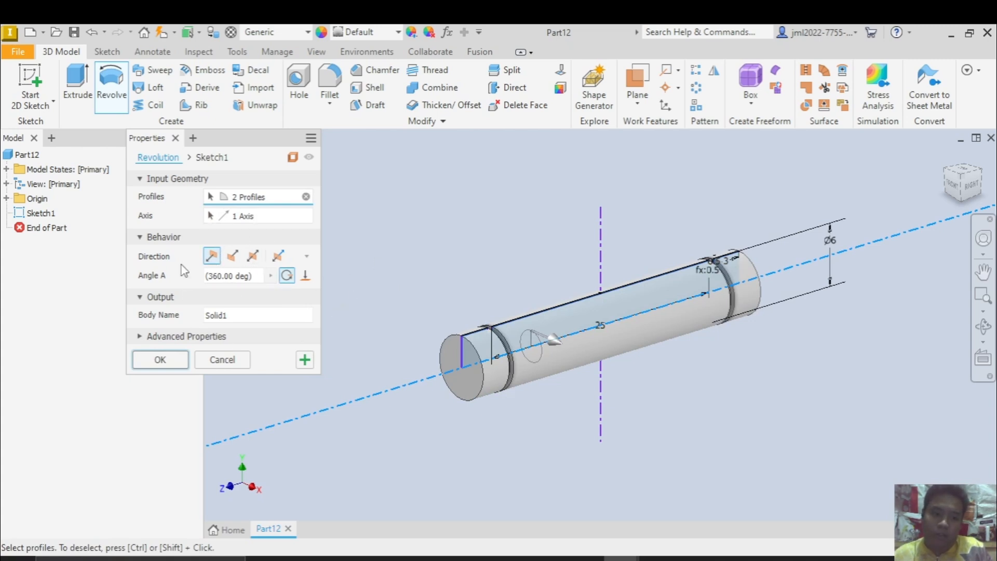
click(168, 363)
Chamfer the pin's front end edge by distance and angle, 1 mm at 45 degrees measured from the end face
key(alt+Tab)
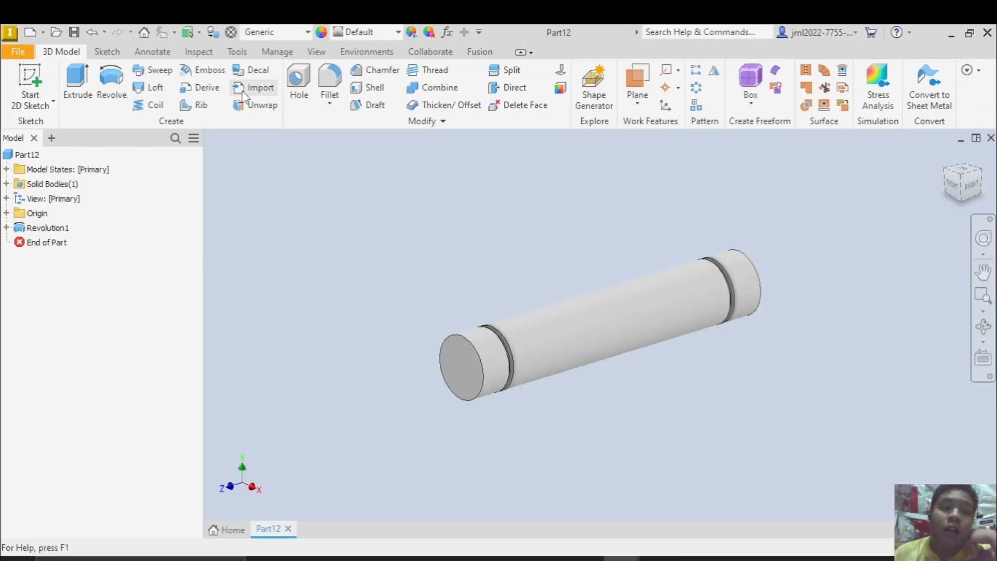
click(380, 71)
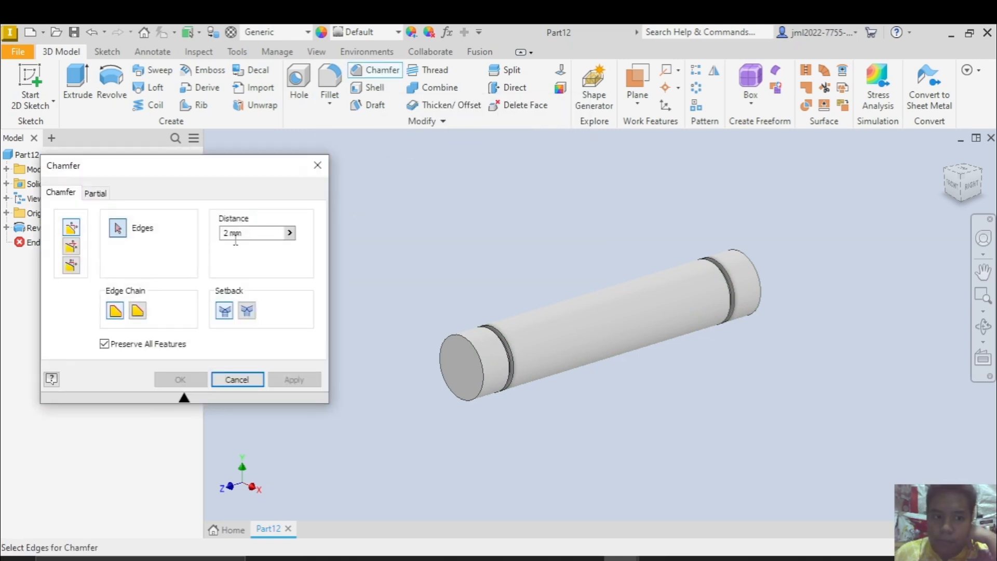
click(76, 247)
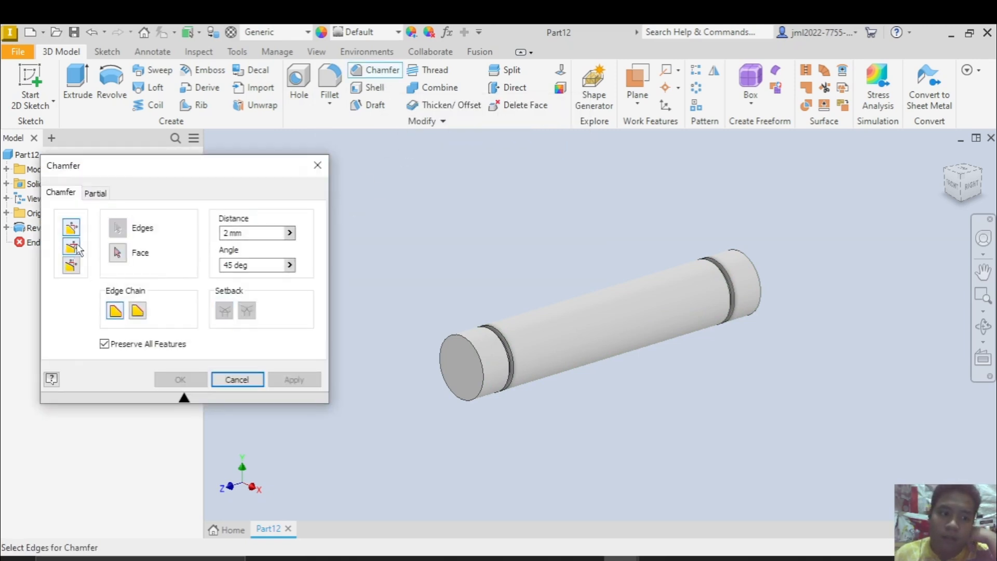
click(225, 234)
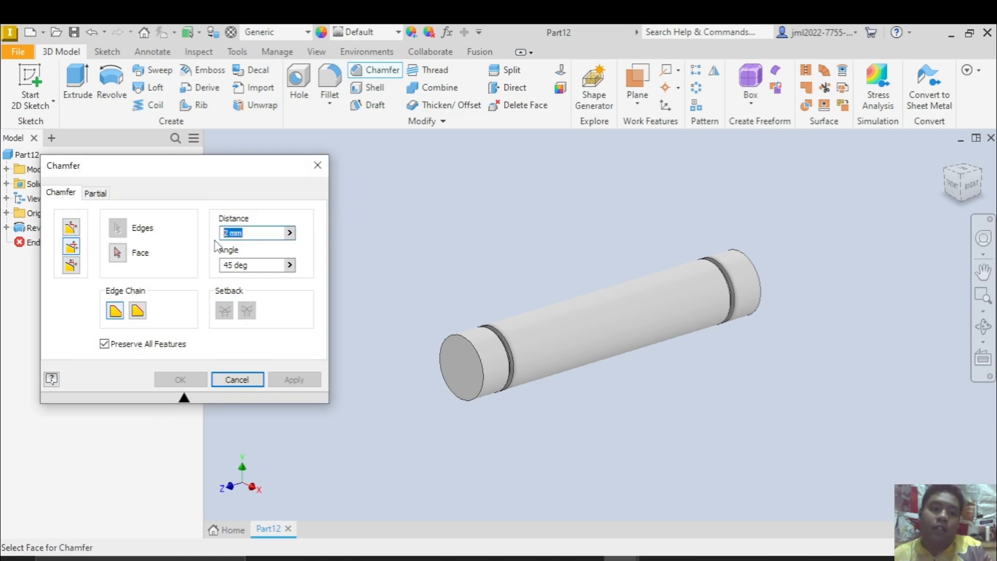
text(1)
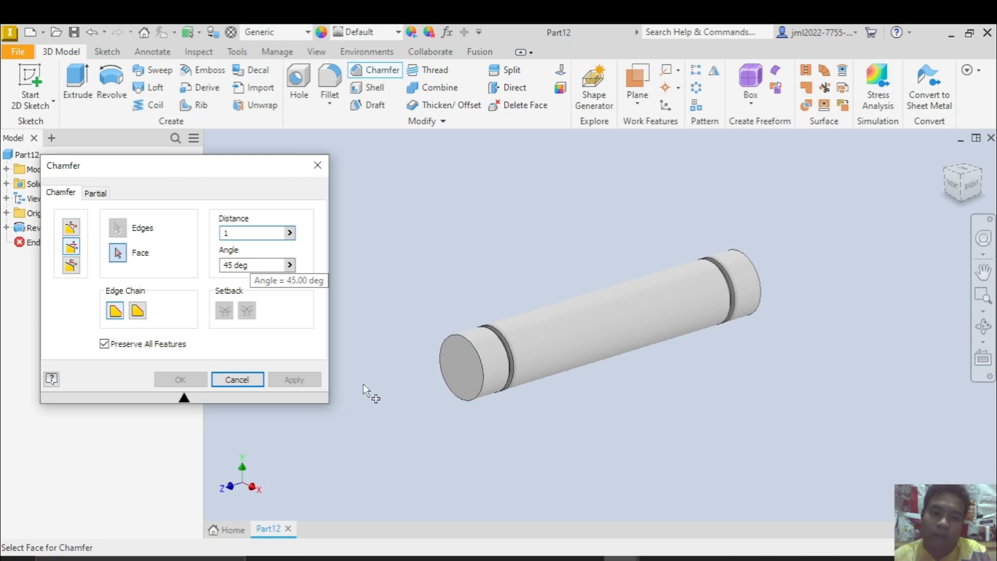
scroll(467, 367, up, 3)
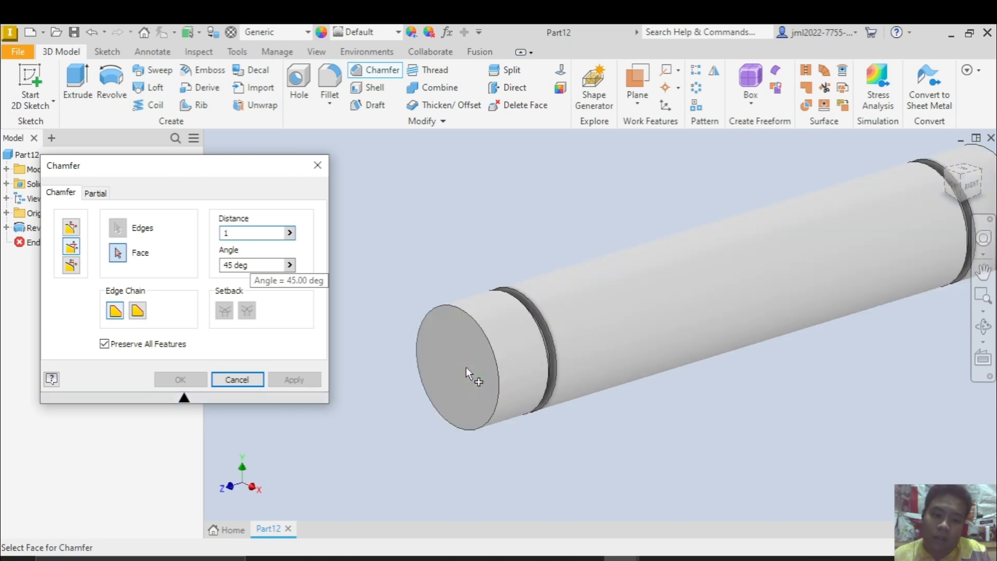
click(434, 344)
scroll(480, 338, up, 2)
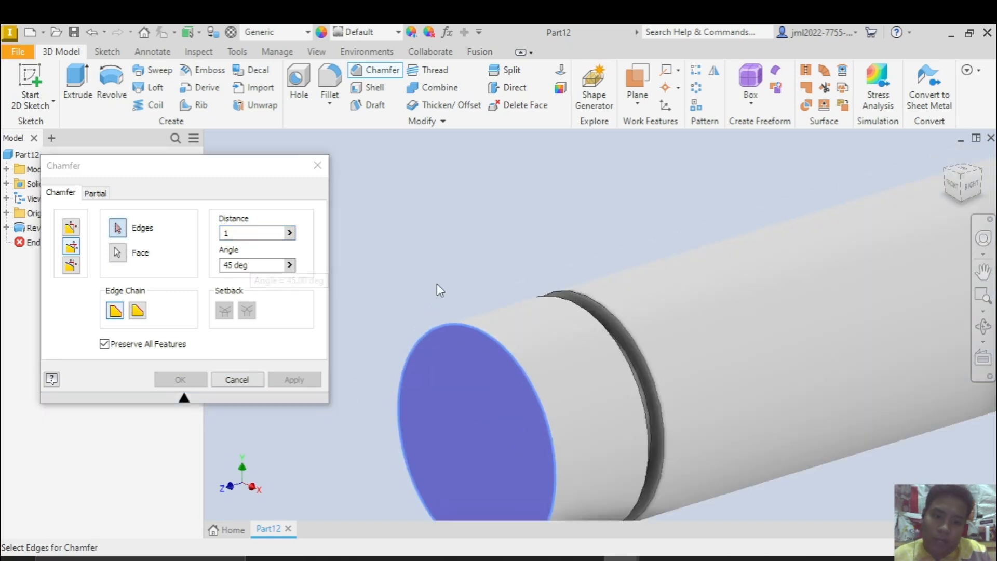
click(472, 325)
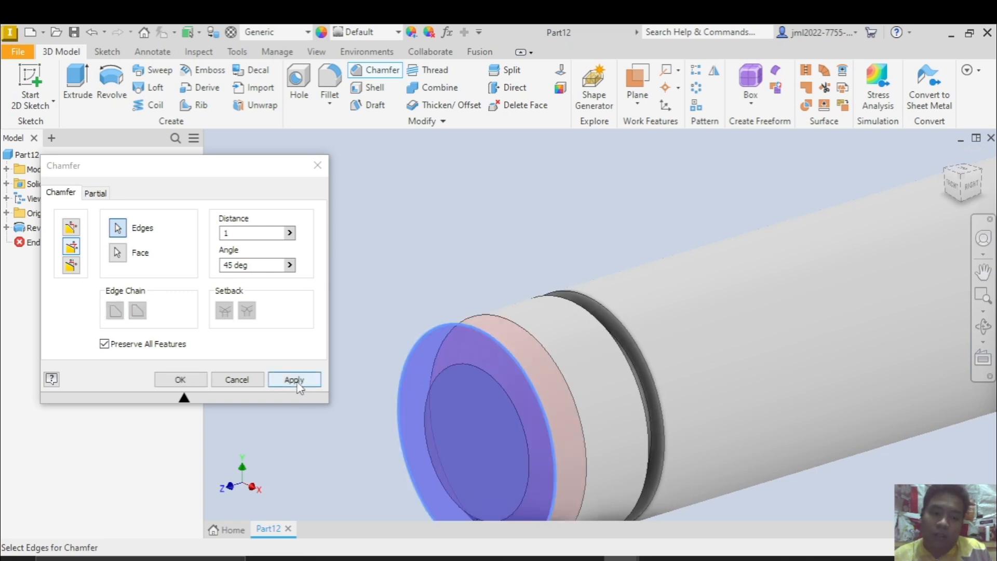
click(294, 380)
Chamfer the edge at the pin's opposite end 1 mm at 45 degrees and return to the home view
scroll(661, 280, down, 3)
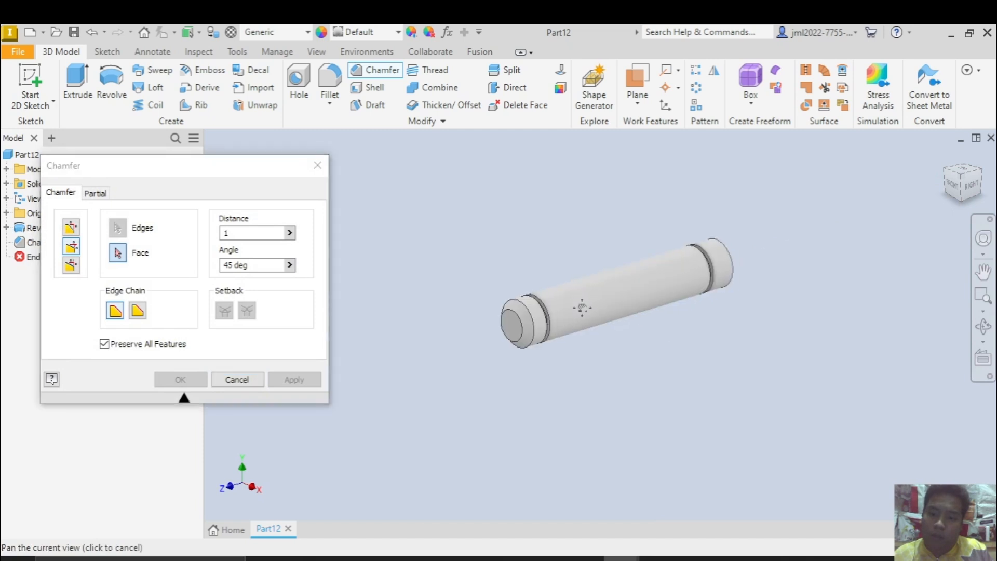
middle_drag(583, 308, 567, 313)
shift+middle_drag(654, 291, 574, 300)
scroll(677, 272, up, 4)
click(719, 250)
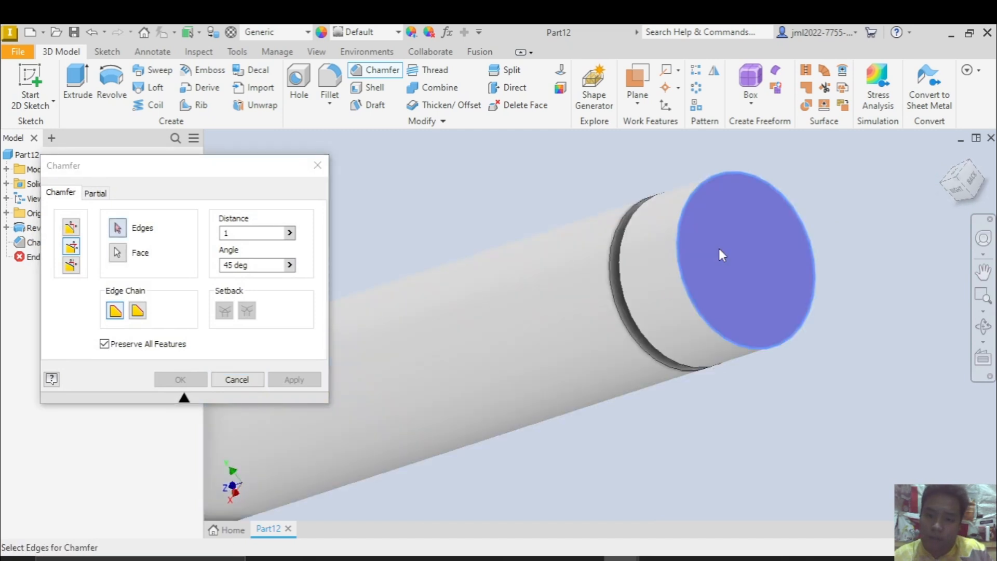
click(679, 251)
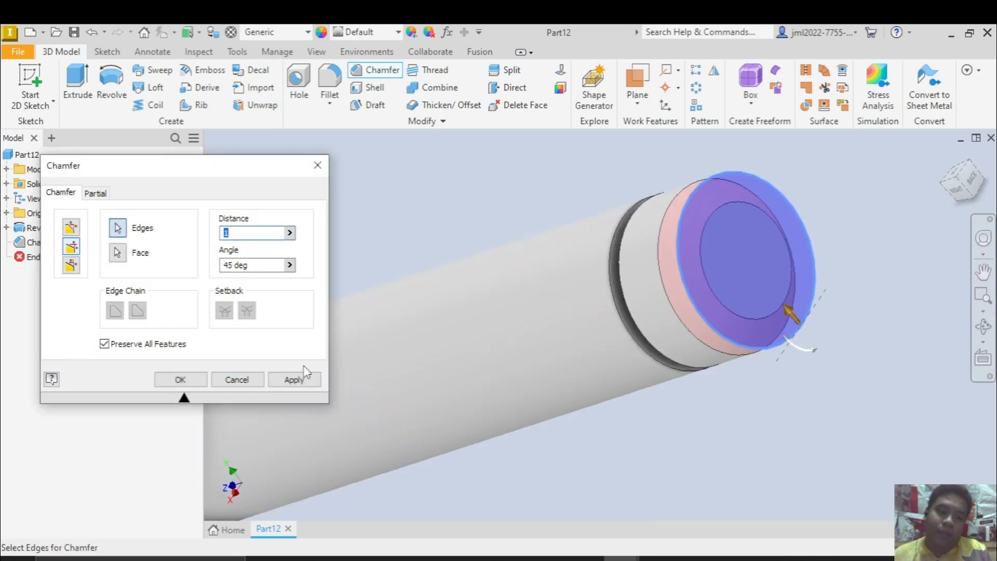
click(294, 380)
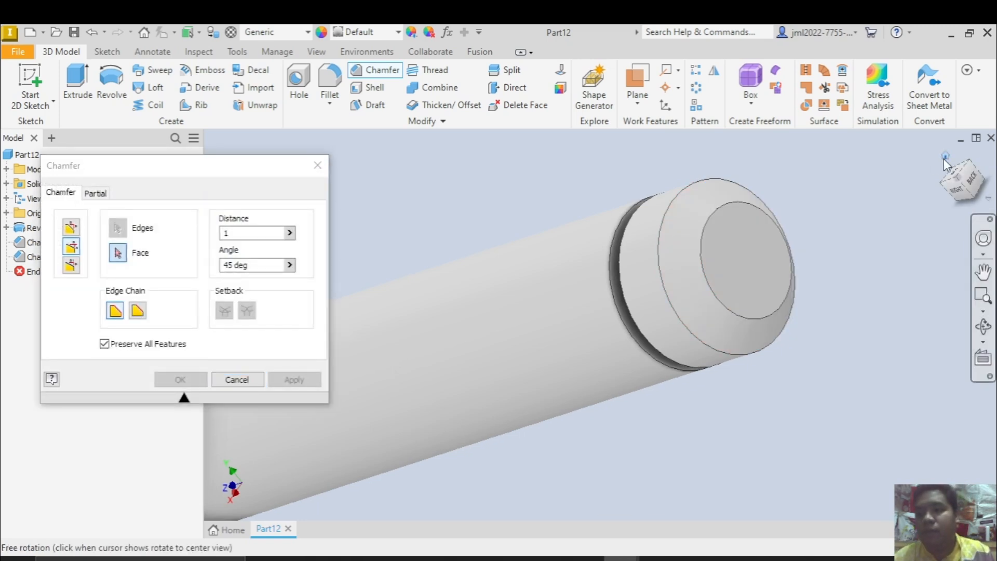
click(945, 157)
click(237, 379)
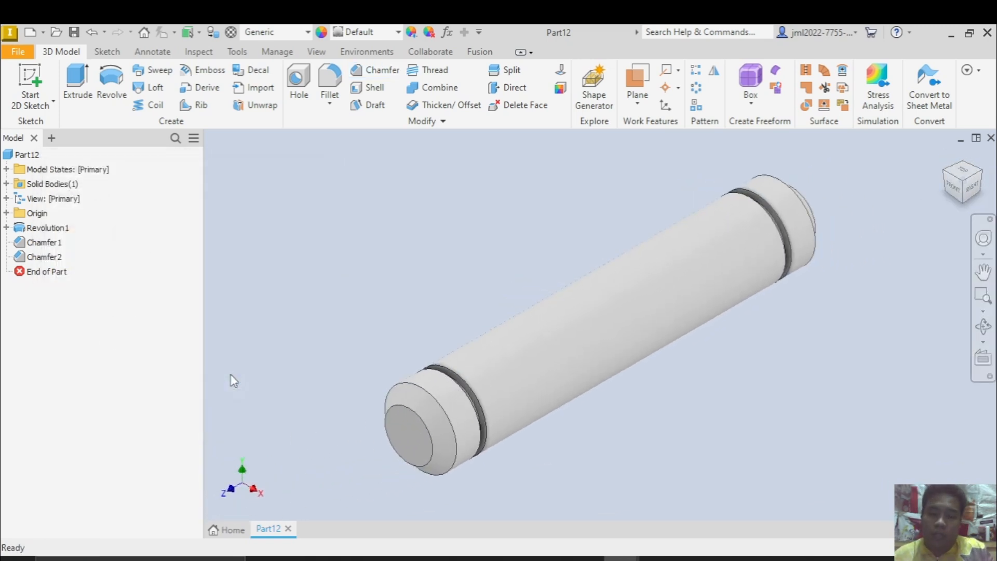
Show the pin from the right side and open the model parameters for comparison with the reference drawing's dimension table
click(971, 193)
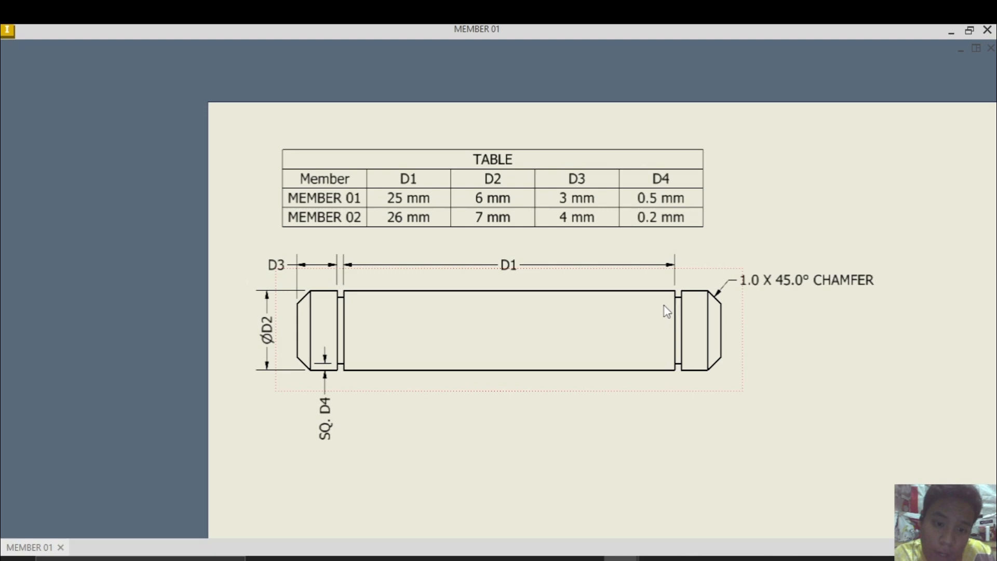
click(404, 208)
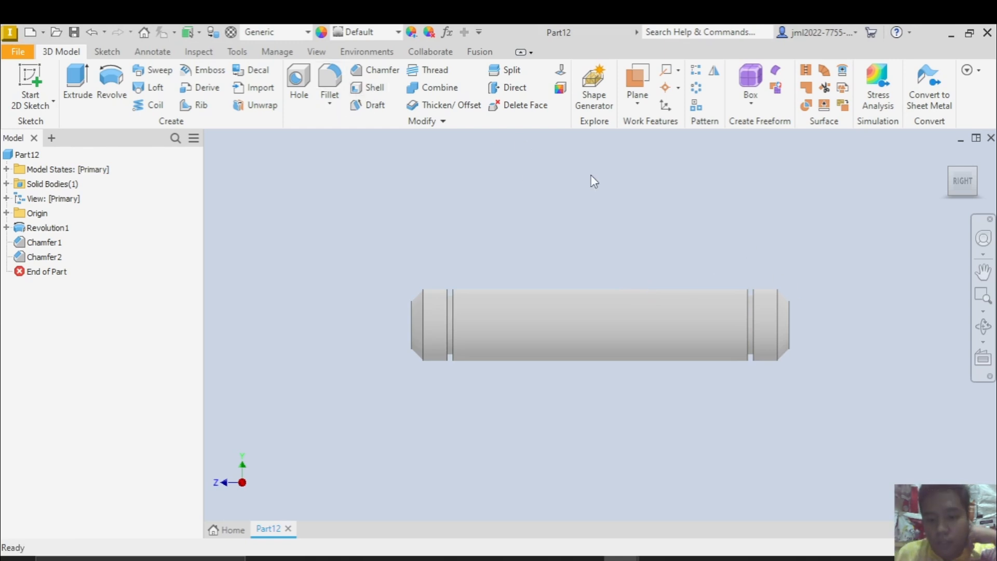
click(448, 33)
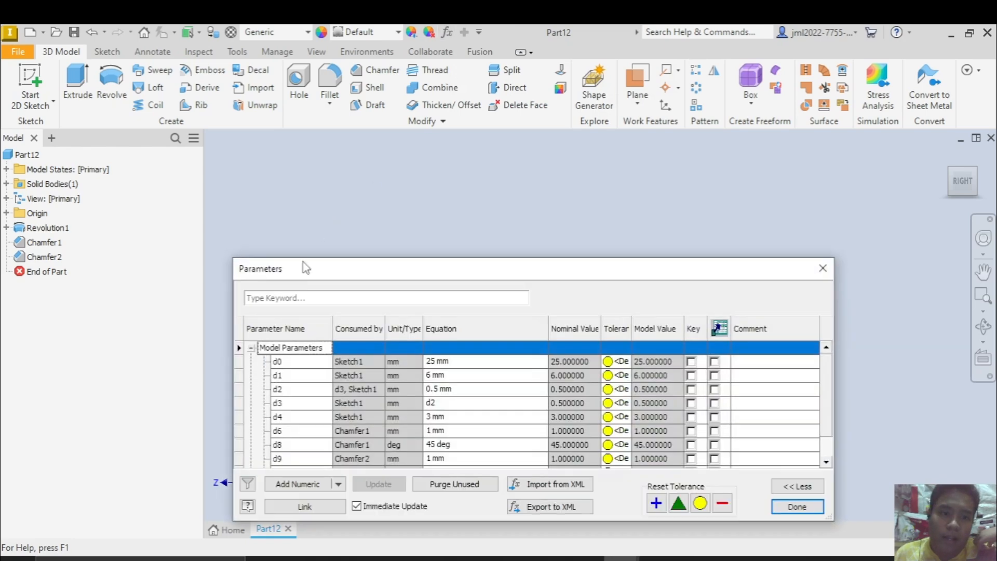
mouse_move(371, 273)
mouse_down()
mouse_move(411, 203)
mouse_move(545, 185)
mouse_move(563, 233)
mouse_move(528, 213)
mouse_up()
key(alt+Tab)
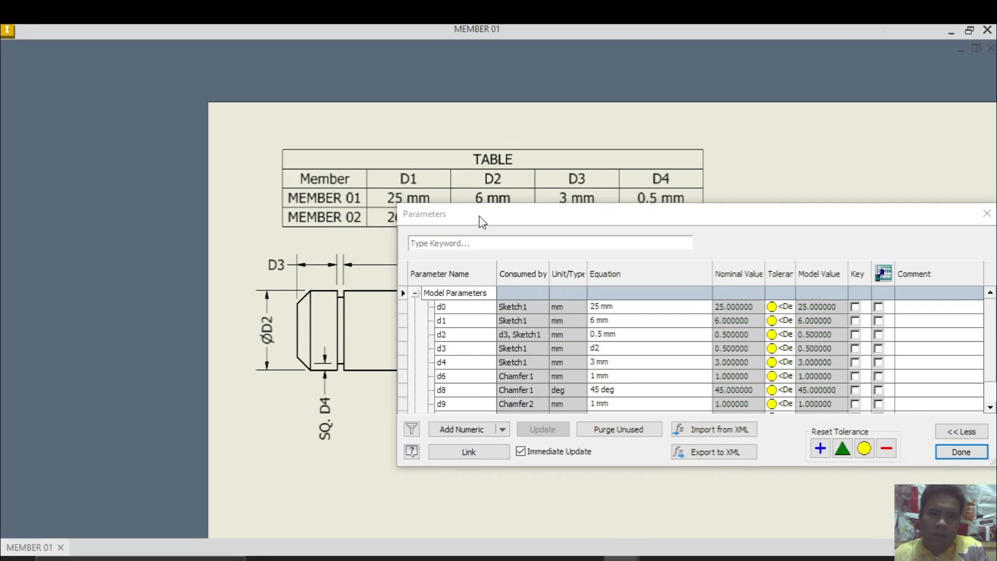
mouse_move(482, 221)
mouse_down()
mouse_move(434, 265)
mouse_move(456, 301)
mouse_up()
key(alt+Tab)
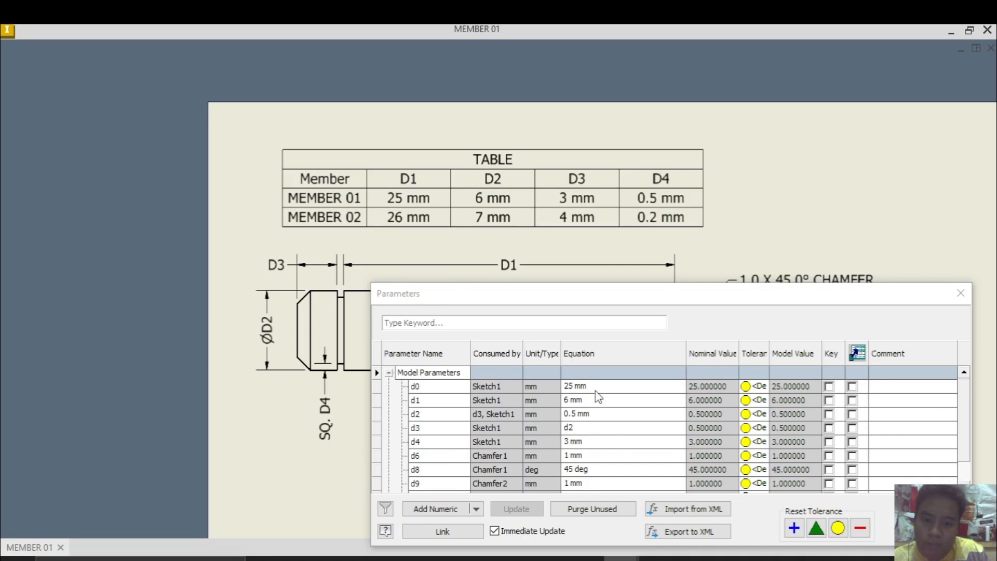
key(alt+Tab)
Rename the 25 mm length parameter as D1 and the 6 mm diameter parameter as D2
click(416, 387)
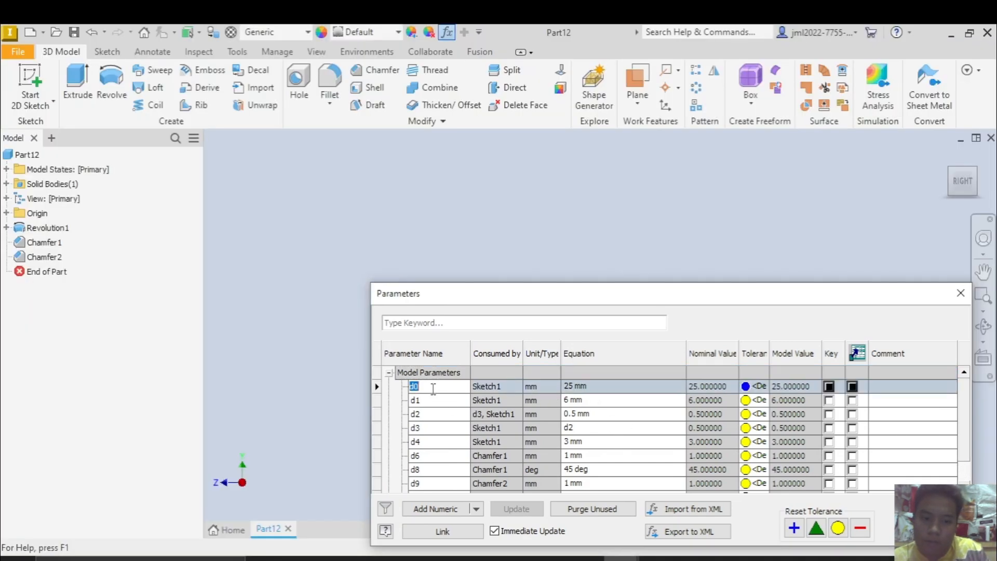
text(D1)
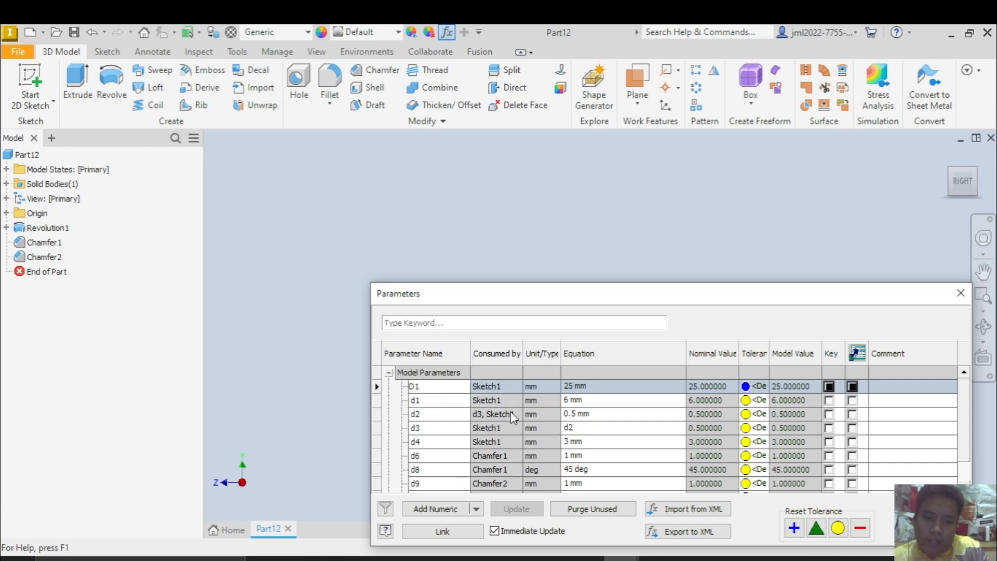
key(alt+Tab)
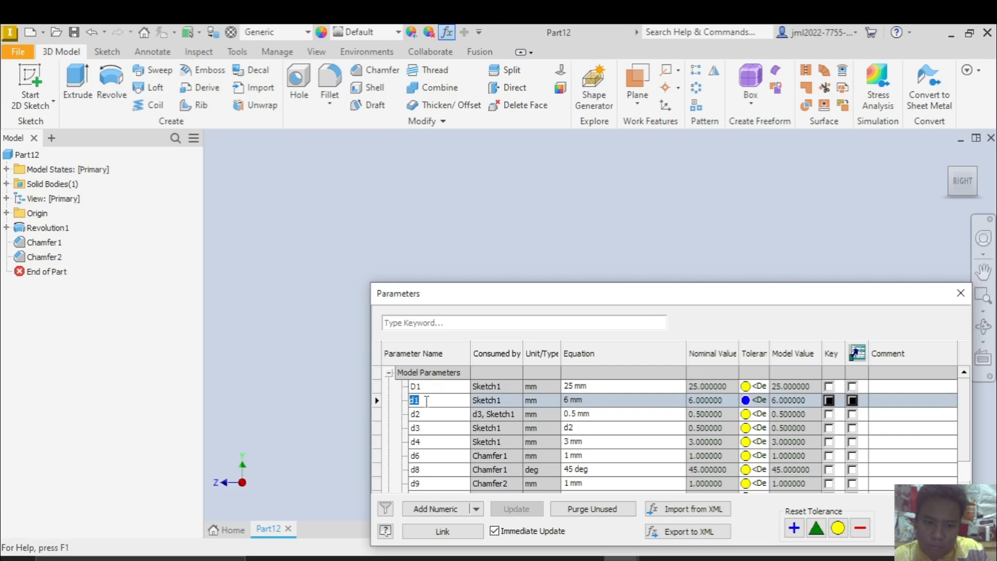
text(D2)
key(alt+Tab)
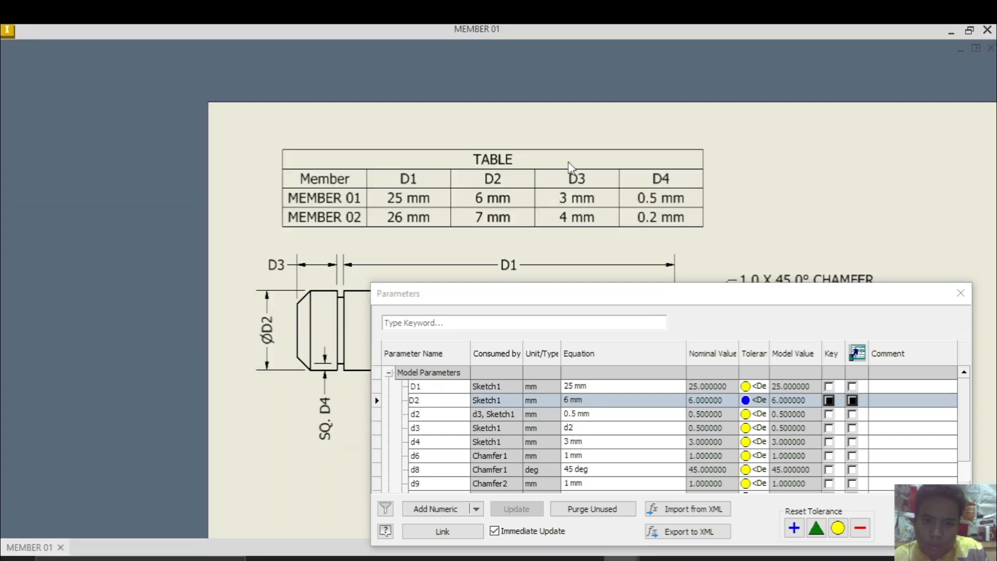
Rename the 3 mm end section parameter as D3 and the 0.5 mm groove parameter as D4, and close the parameters
click(429, 444)
click(423, 442)
text(D3)
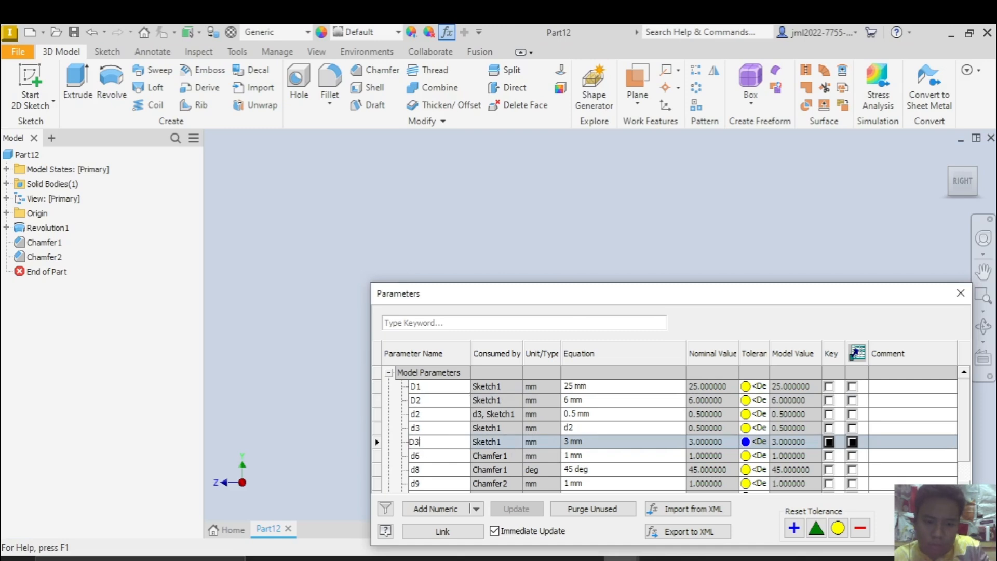
key(alt+Tab)
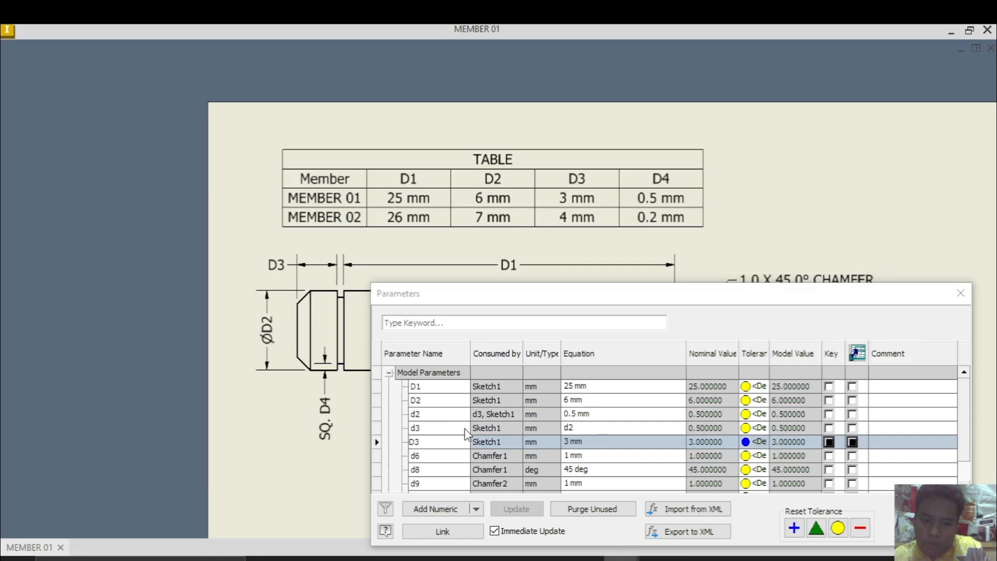
key(alt+Tab)
double_click(414, 414)
text(D4)
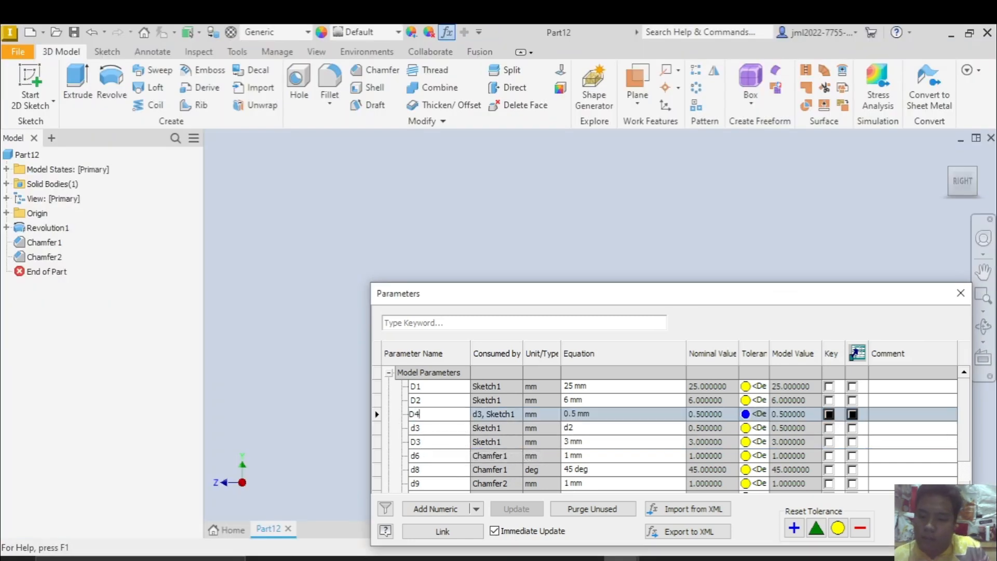
click(927, 531)
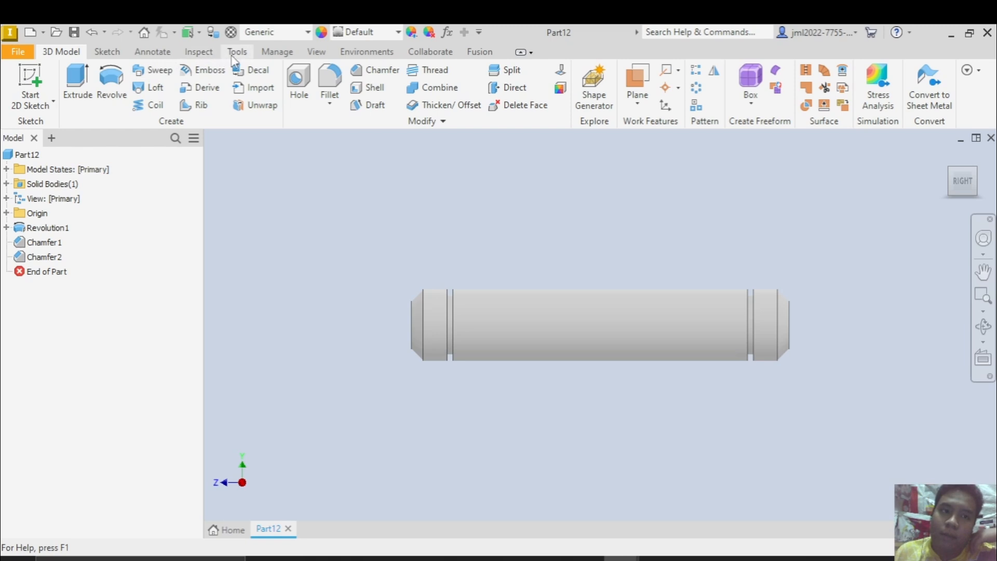
Create an iPart from the pin and reorder its table columns so D4 follows D3
click(278, 52)
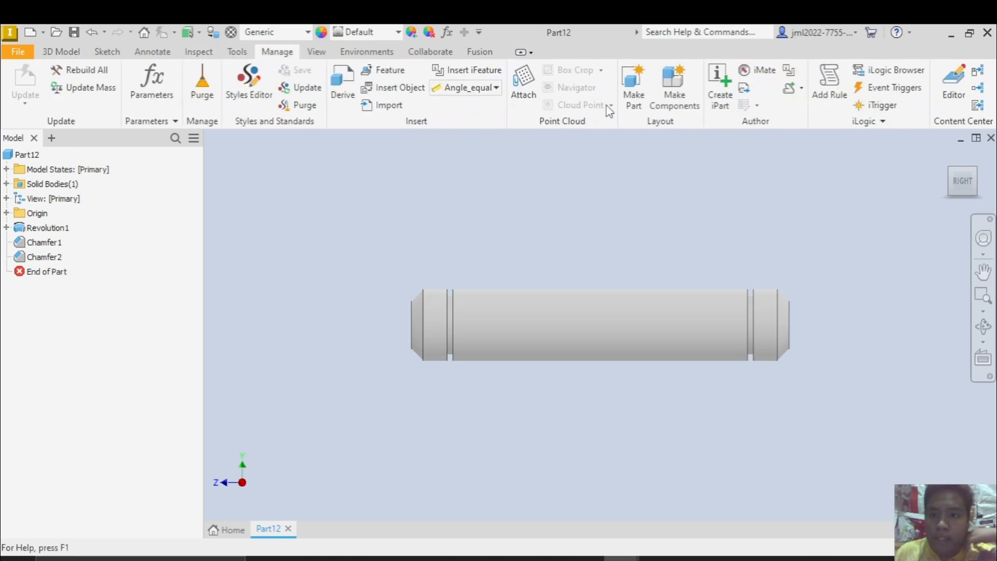
click(716, 95)
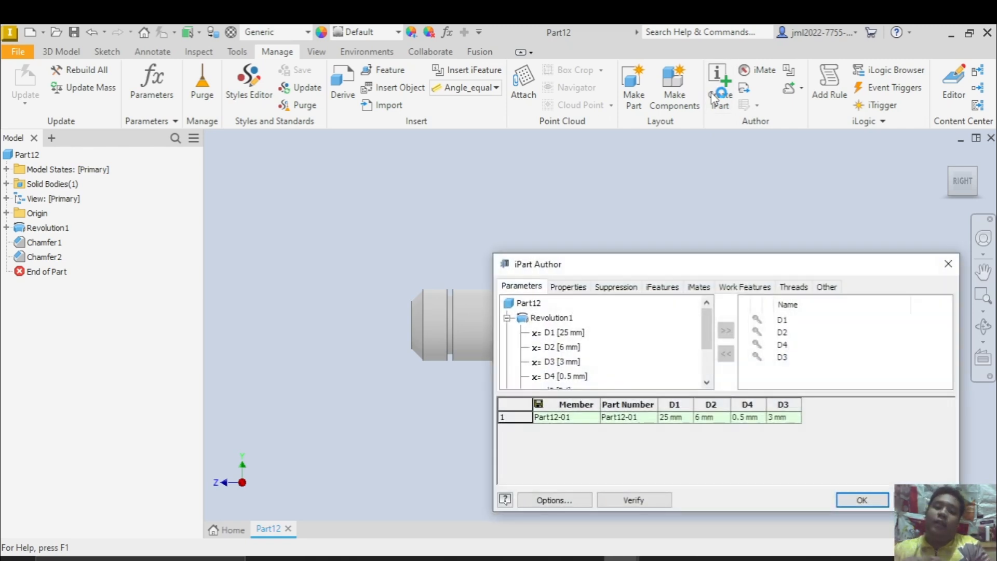
drag(622, 267, 507, 155)
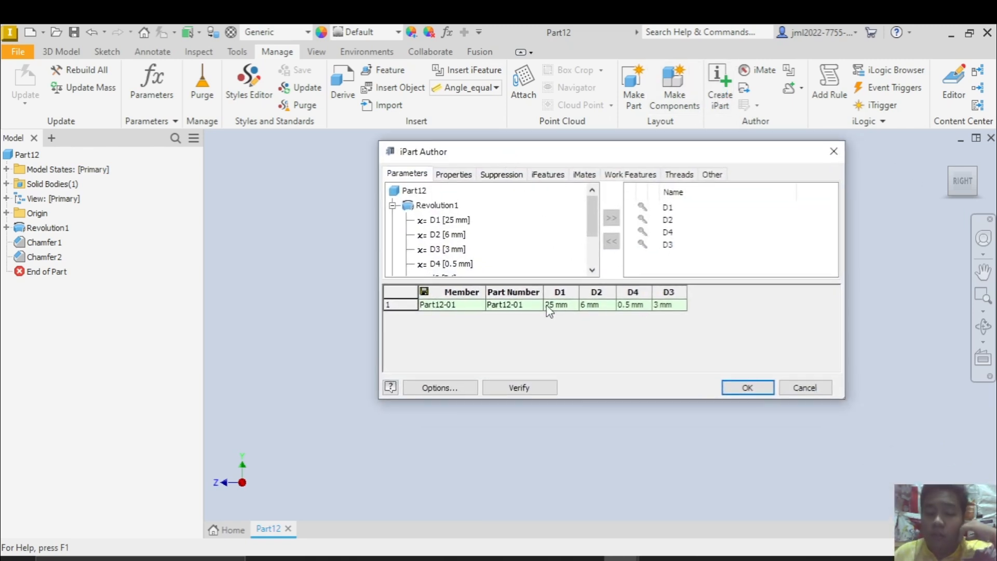
click(668, 233)
click(611, 241)
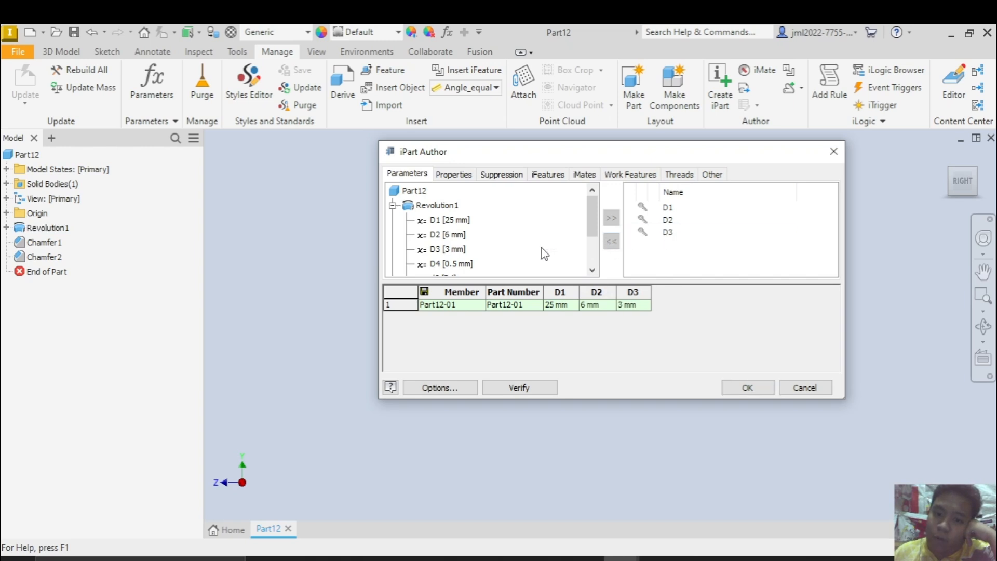
click(441, 264)
click(611, 218)
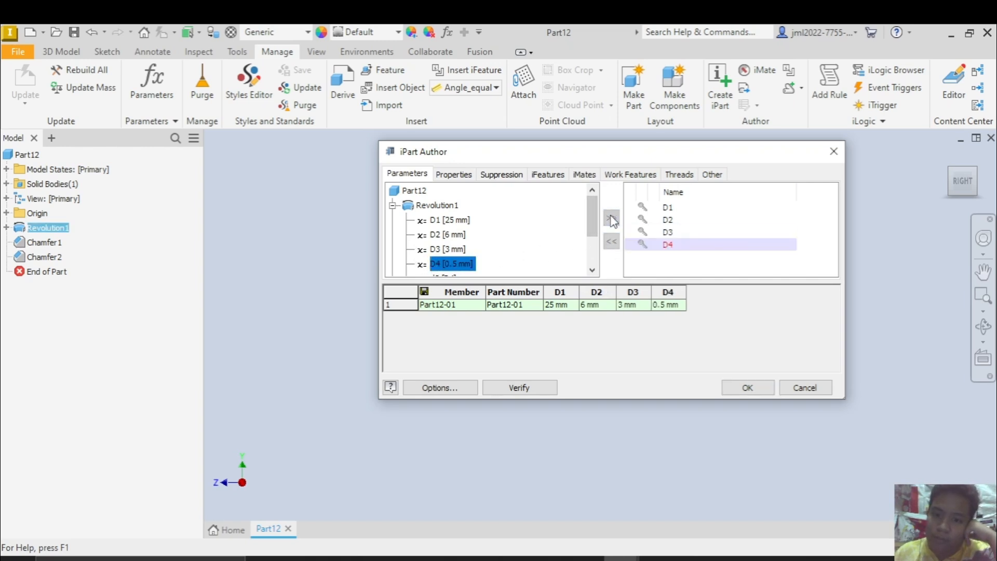
Rename the iPart table's first member as MEMBER 01 and accept the resulting file name change
click(432, 305)
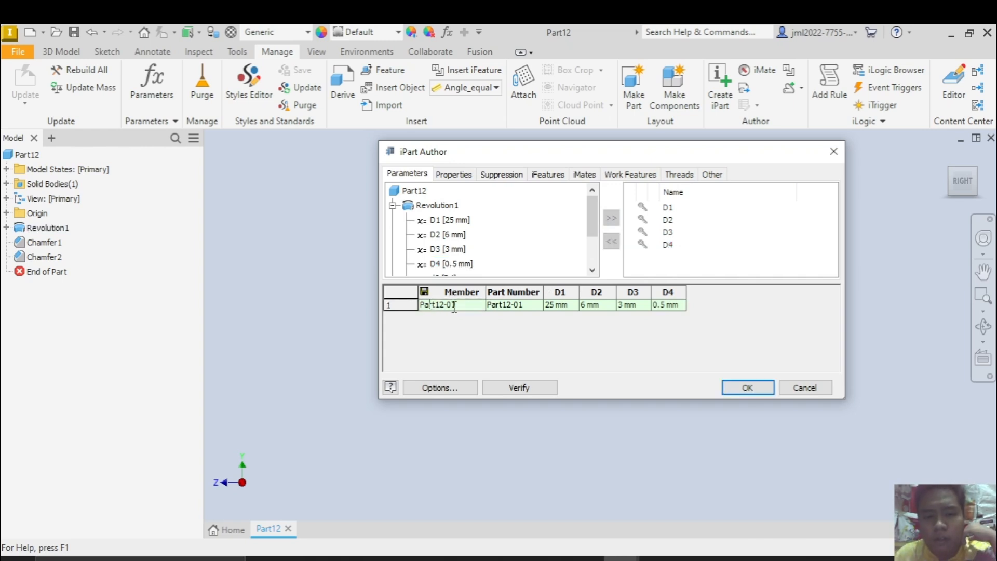
drag(455, 306, 419, 306)
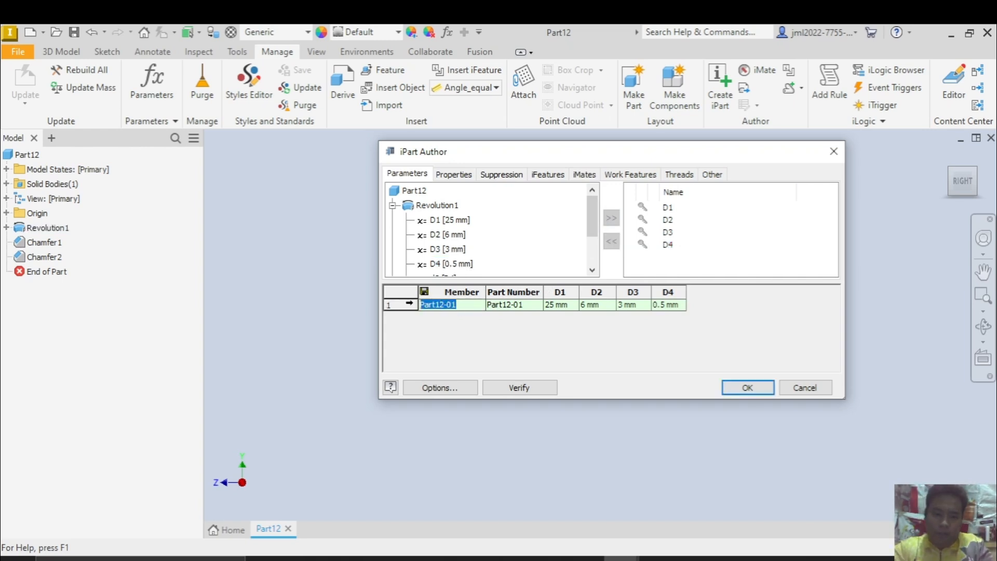
text(MEMBER)
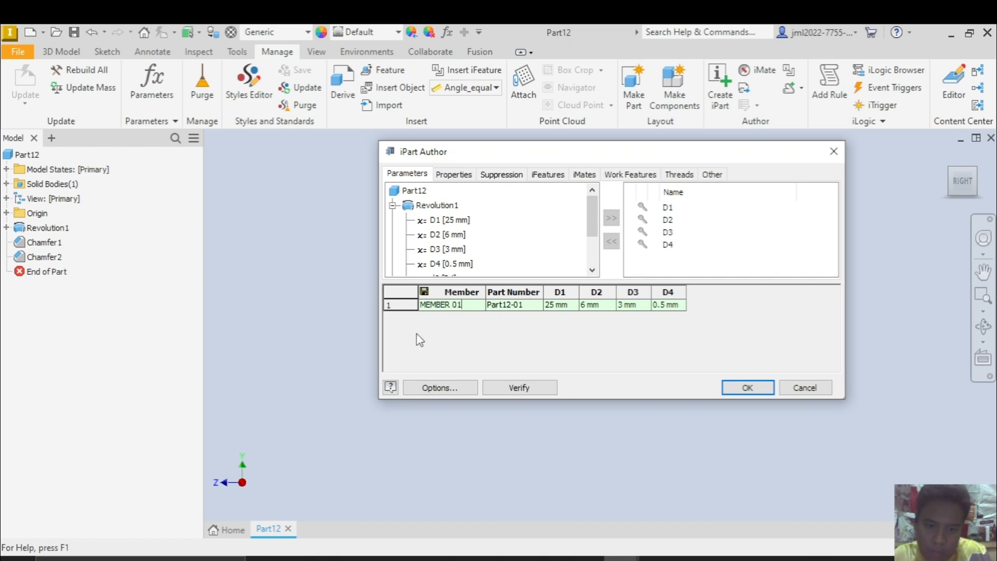
key(Return)
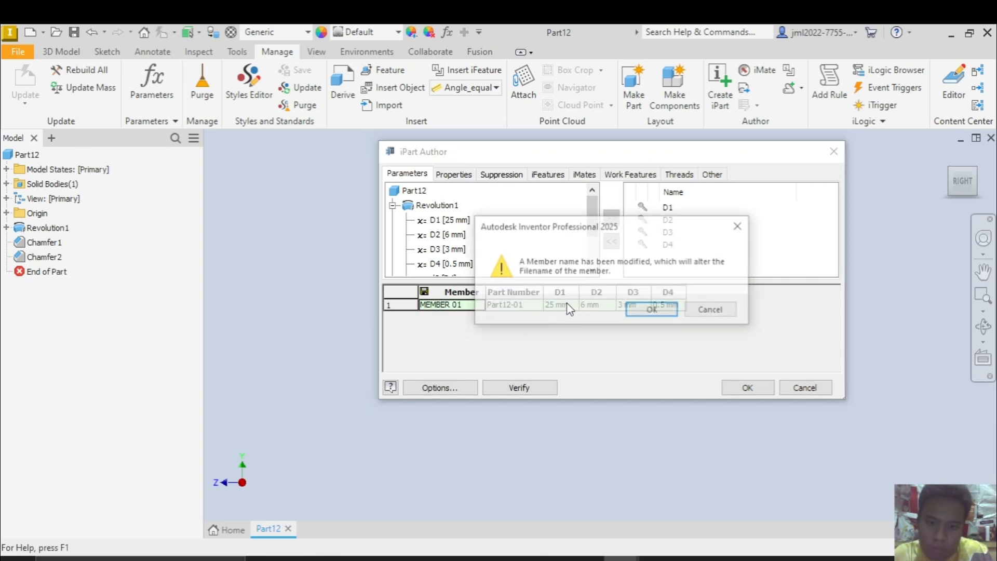
click(653, 310)
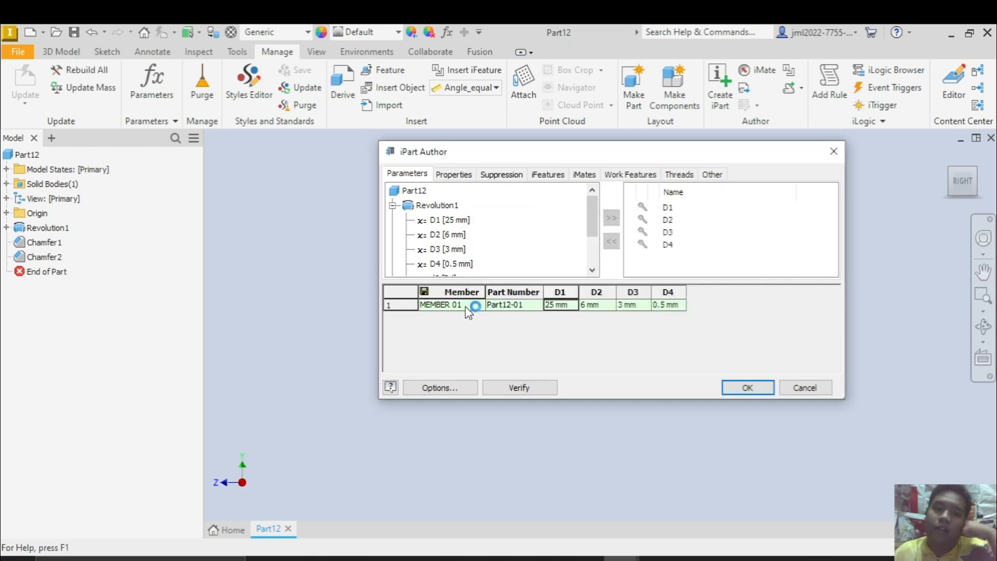
Insert a second row in the iPart table and name its member MEMBER 02
click(394, 306)
right_click(398, 308)
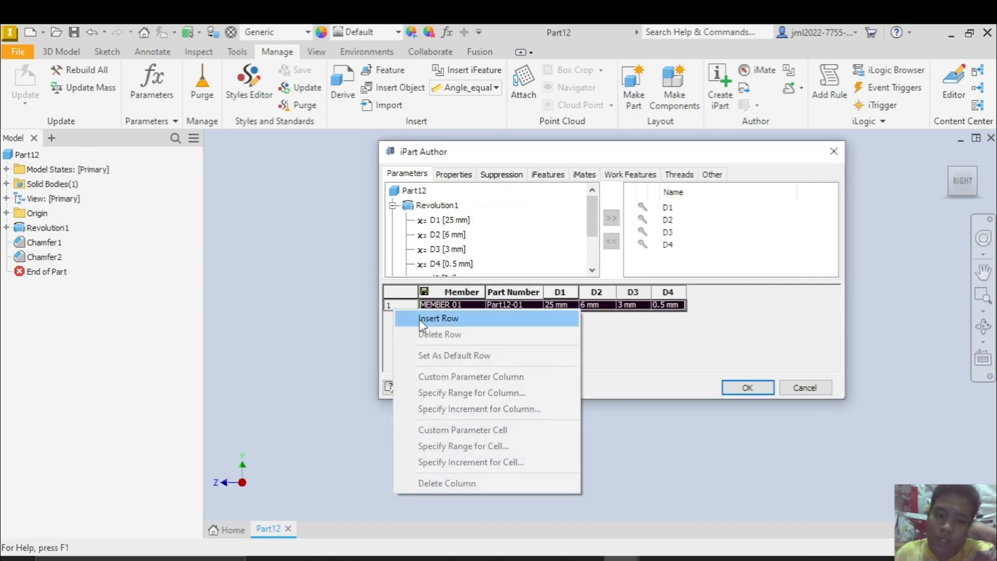
click(419, 318)
click(457, 317)
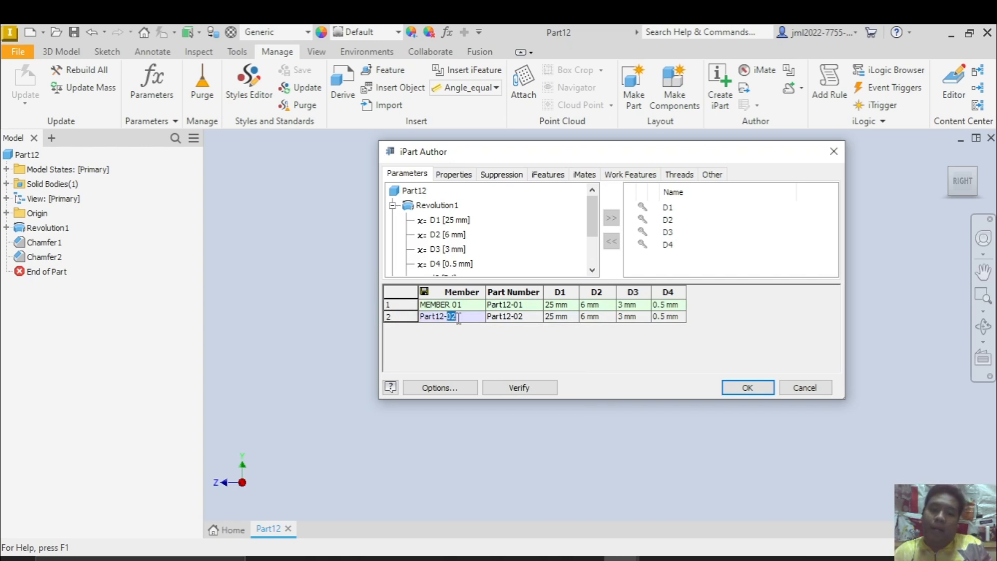
drag(458, 318, 401, 323)
text(MEMBER)
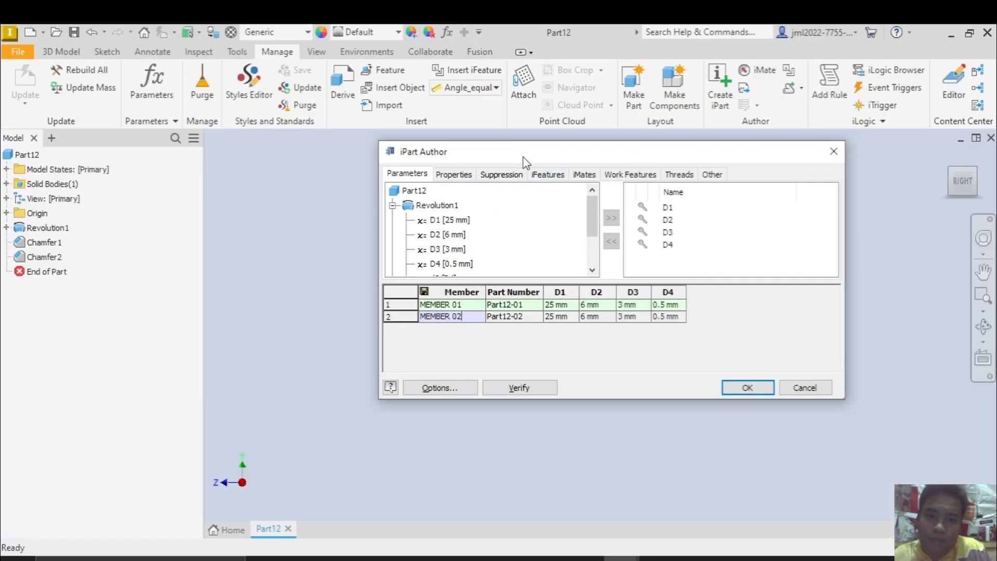
Set MEMBER 02's D1 to 26 and D2 to 7, following the reference drawing's table
mouse_move(526, 159)
mouse_down()
mouse_move(746, 317)
mouse_move(695, 290)
mouse_up()
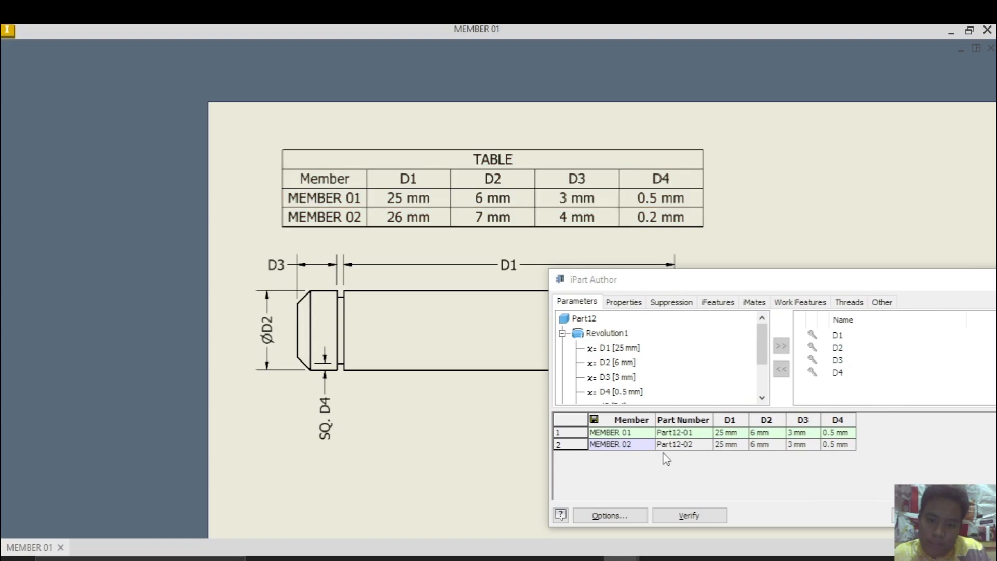
click(724, 446)
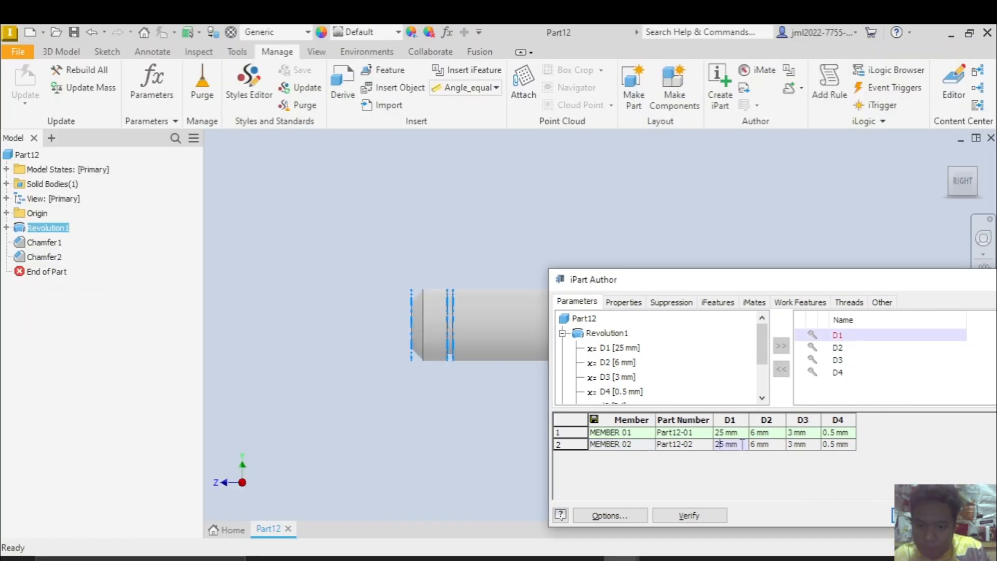
drag(742, 445, 707, 444)
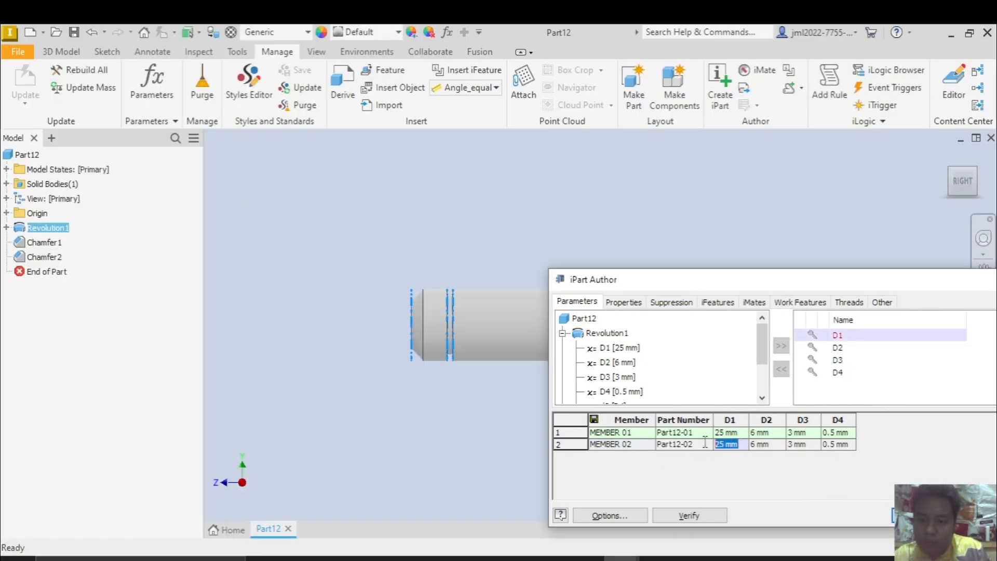
text(26)
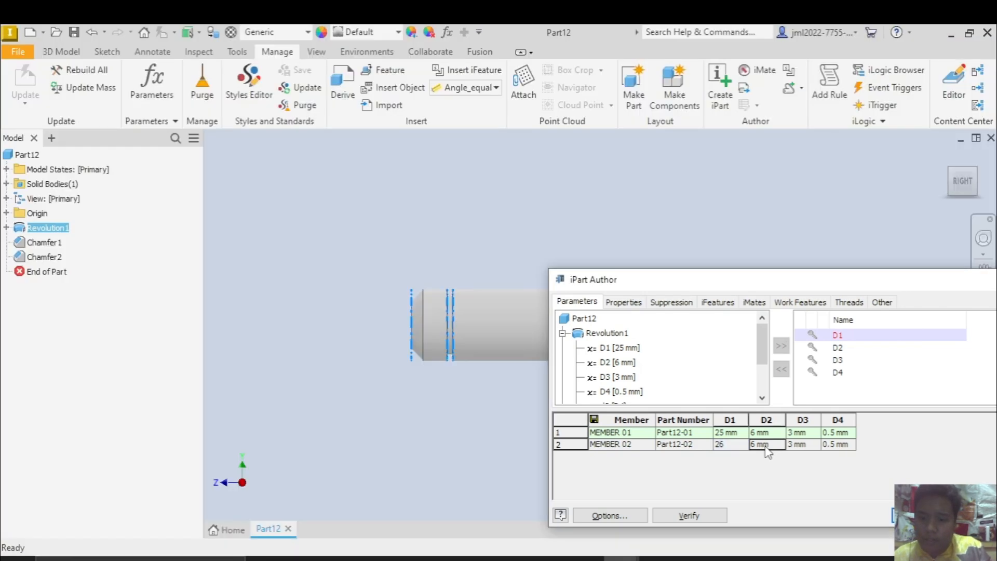
click(764, 444)
drag(770, 444, 731, 445)
text(7)
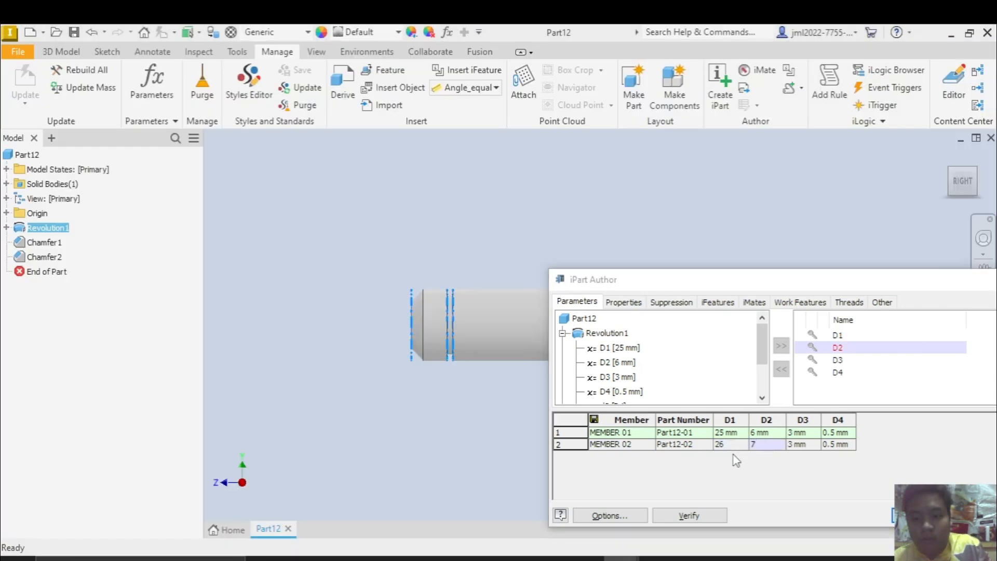
key(alt+Tab)
key(alt+Tab)
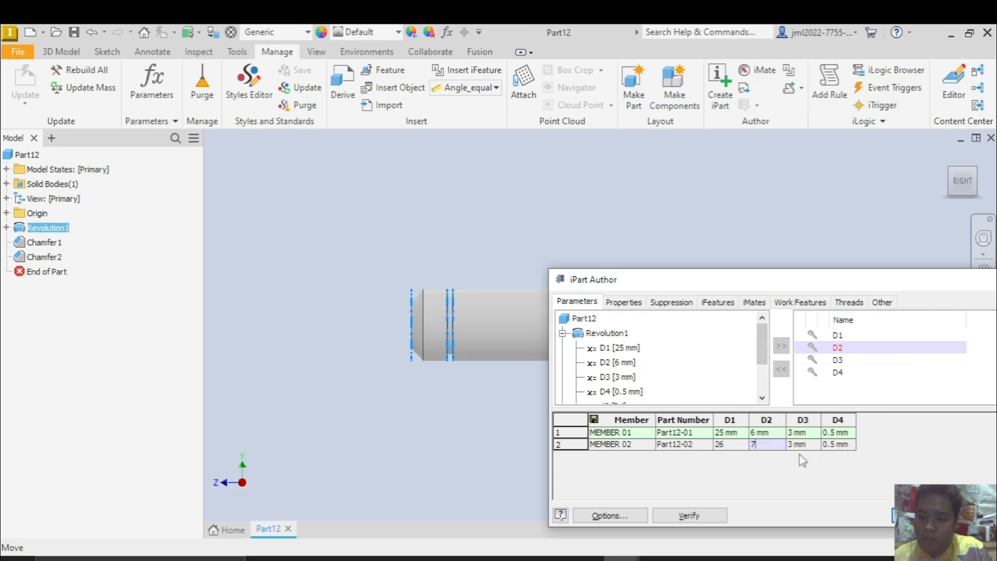
Set MEMBER 02's D3 to 4 and D4 to 0.2 from the reference table, and finish authoring the iPart
click(802, 444)
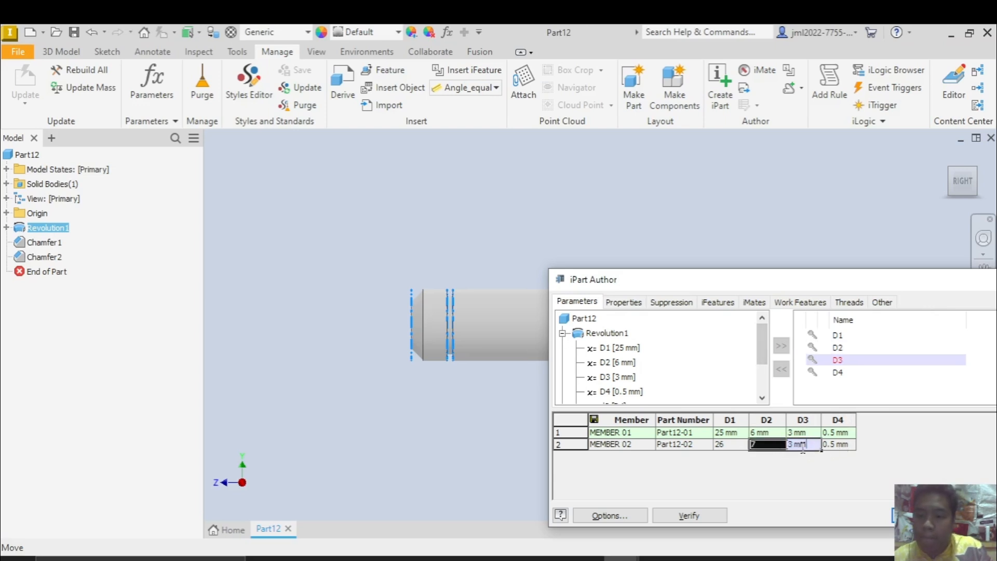
text(4)
key(alt+Tab)
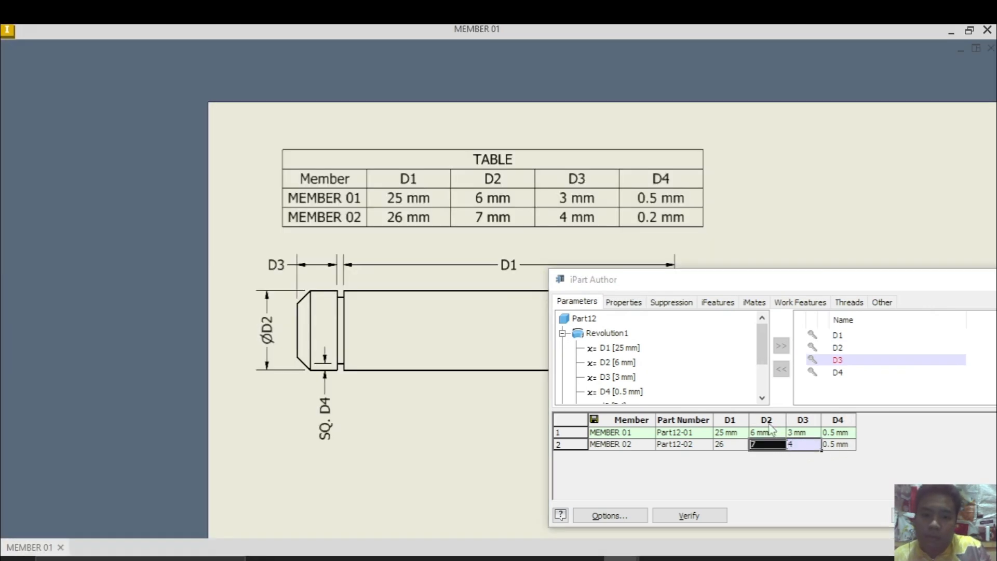
key(alt+Tab)
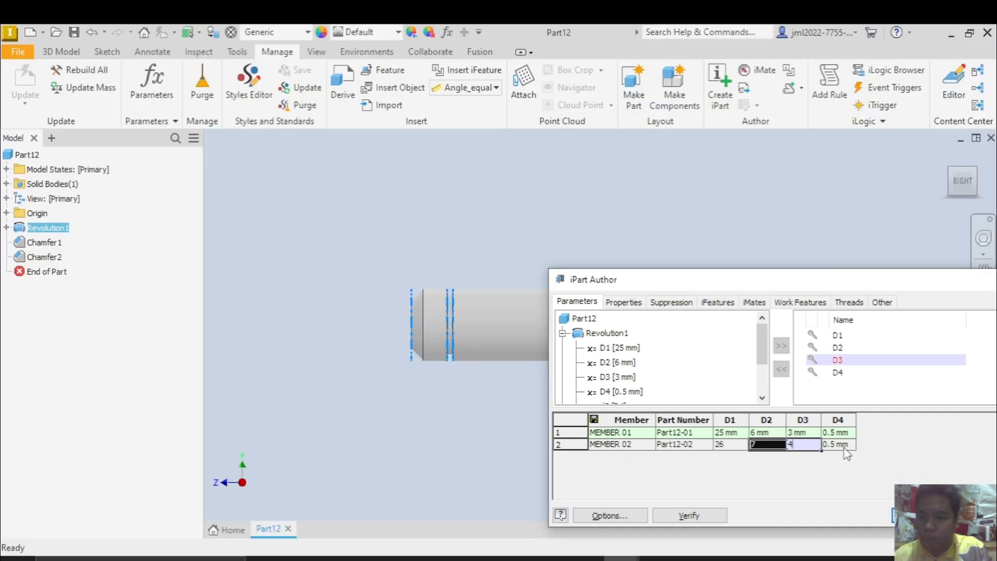
click(845, 445)
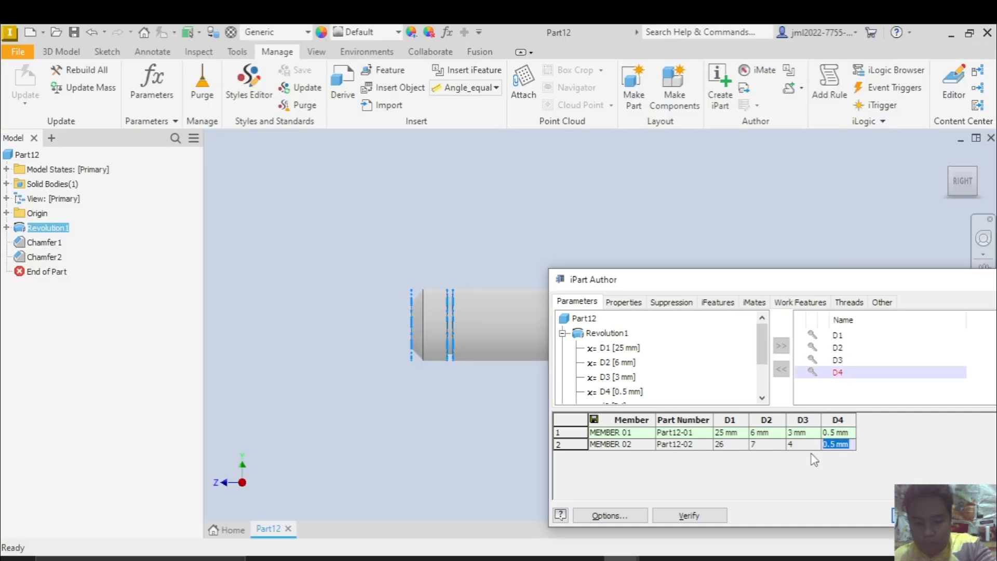
text(0.2)
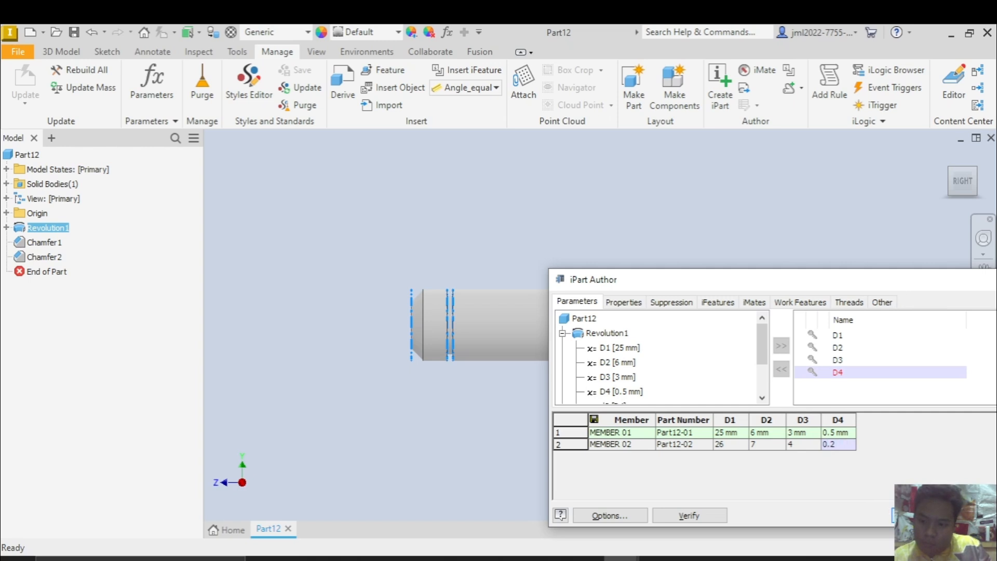
click(930, 515)
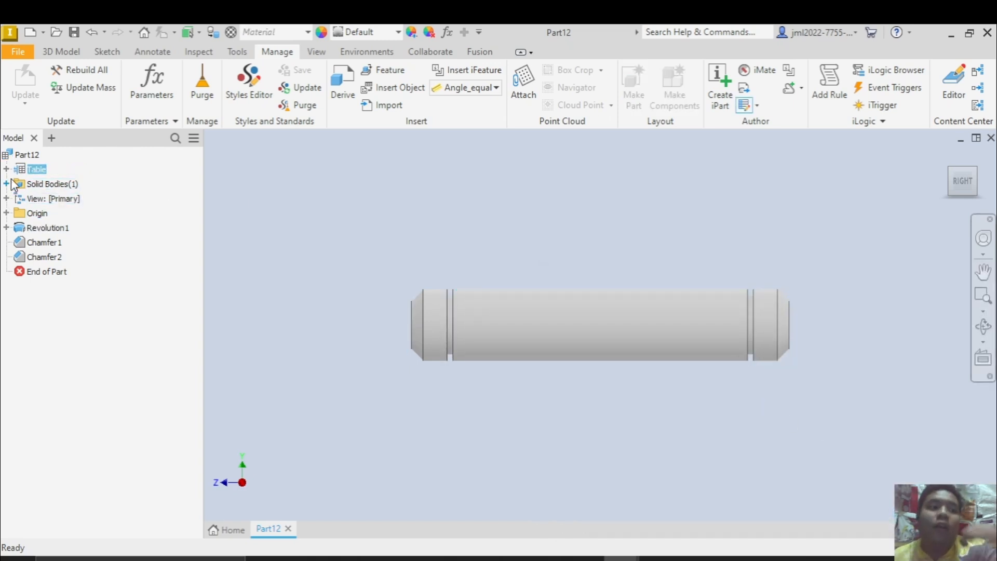
Expand the iPart table in the model tree and activate MEMBER 02, then MEMBER 01, to compare the two pins
click(6, 169)
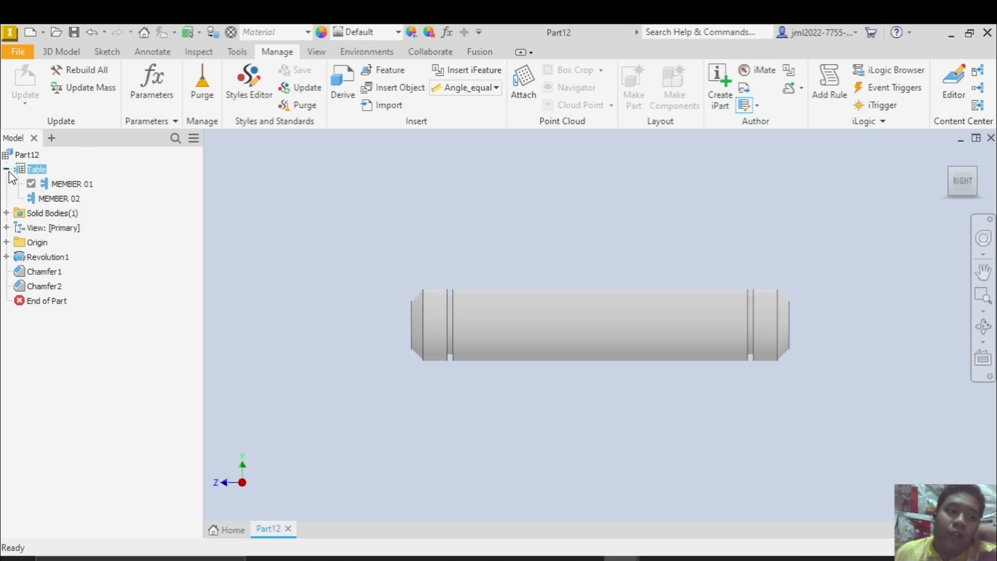
double_click(60, 201)
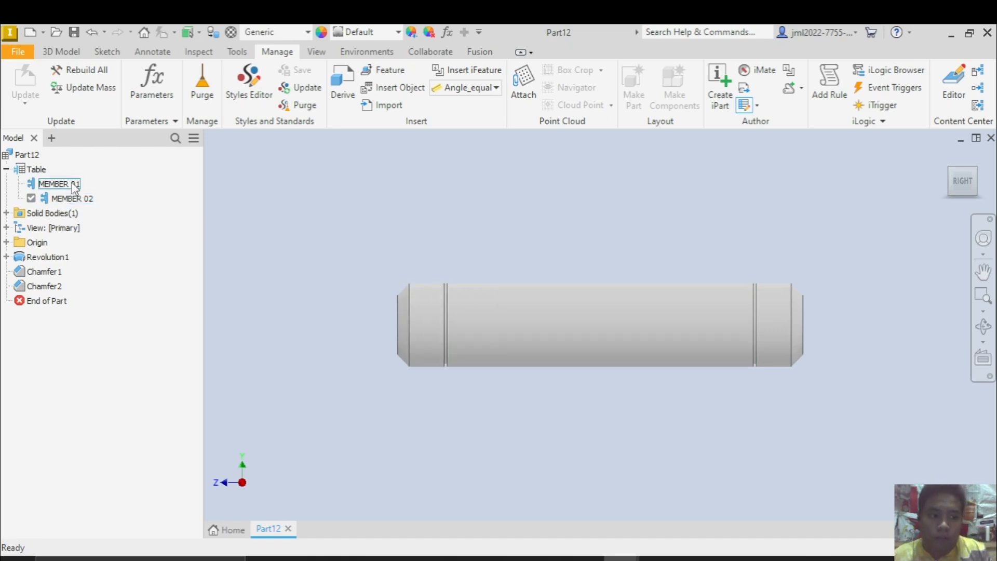
click(67, 184)
double_click(70, 186)
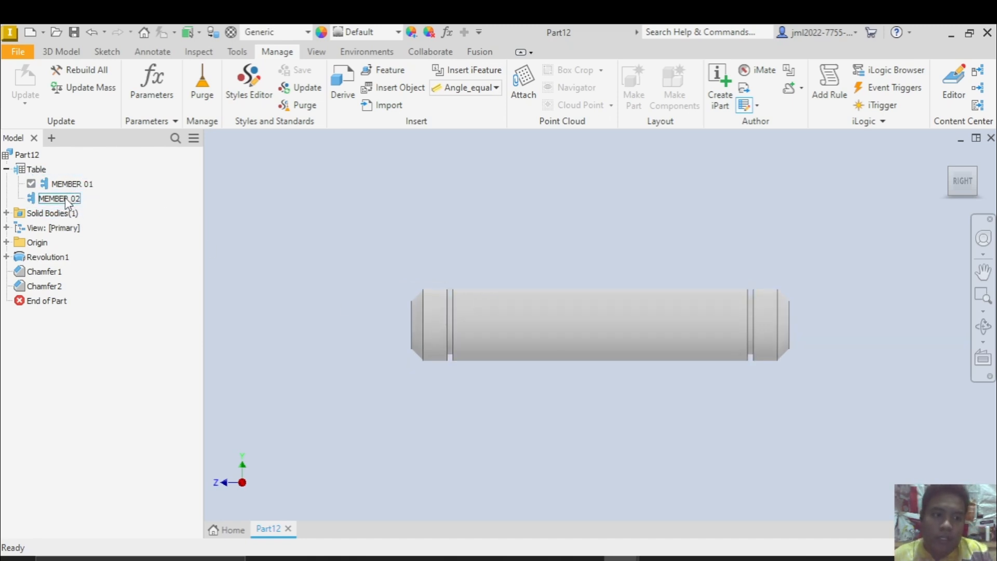
Activate MEMBER 02 and examine its pin in the home view and from the right side
double_click(67, 201)
shift+middle_drag(460, 307, 450, 344)
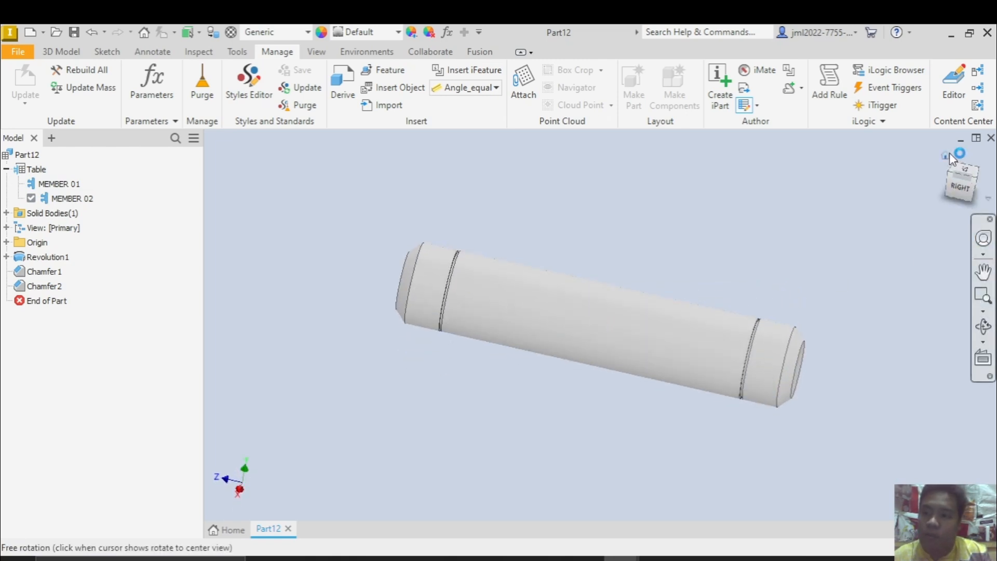
click(948, 155)
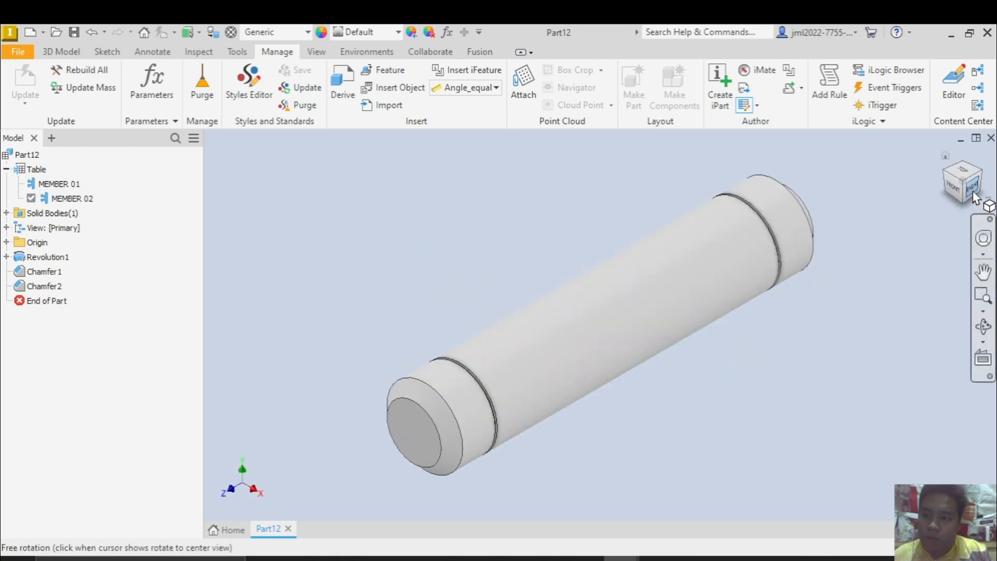
scroll(750, 294, up, 5)
scroll(740, 311, down, 6)
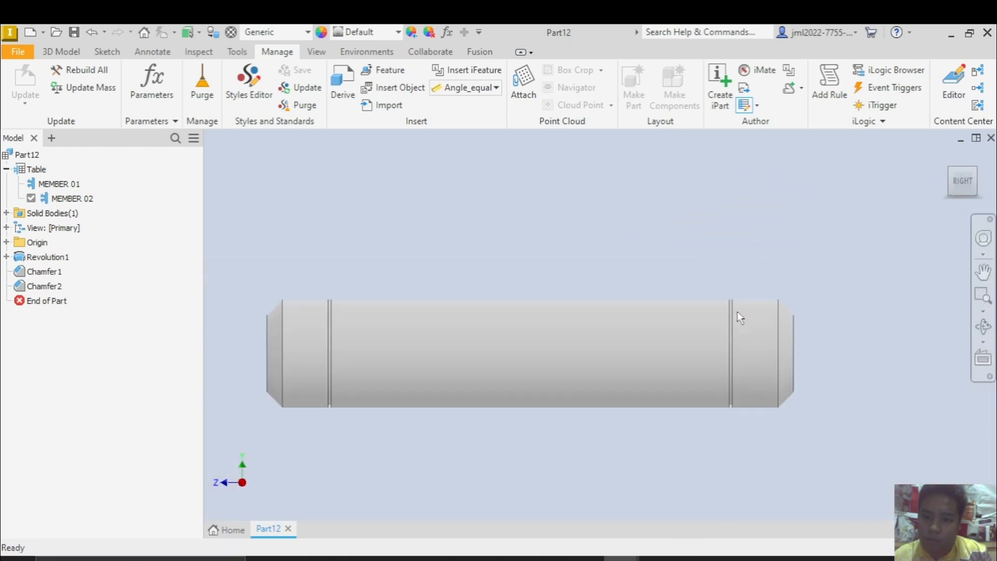
Switch to MEMBER 01 and back to MEMBER 02 to compare their grooves and overall size from the right side
double_click(70, 187)
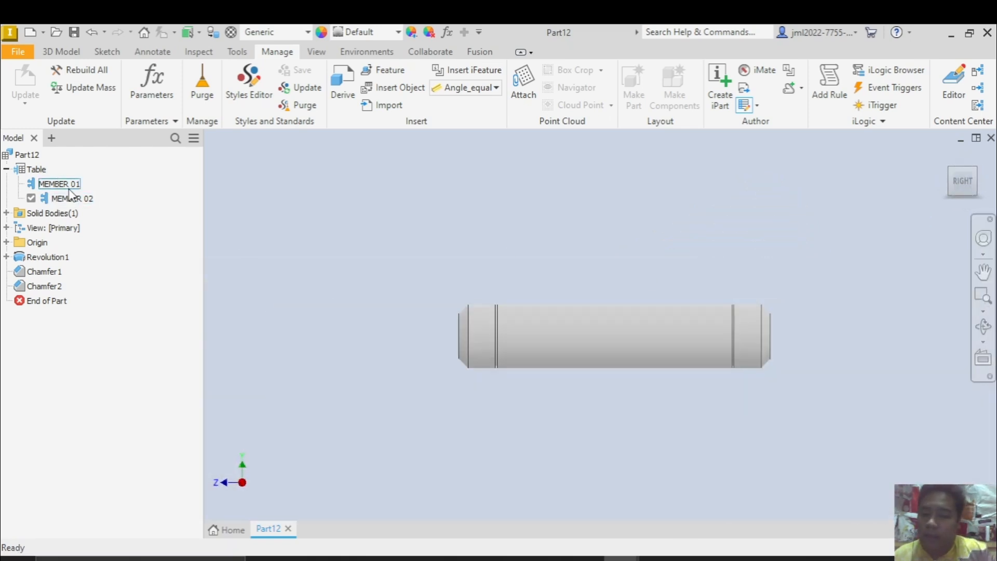
click(65, 199)
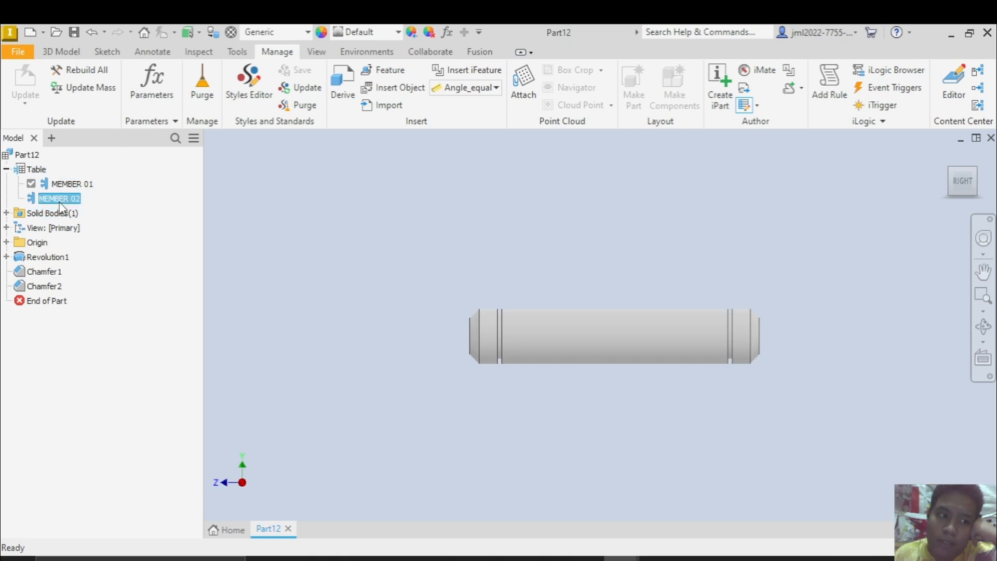
scroll(488, 327, up, 3)
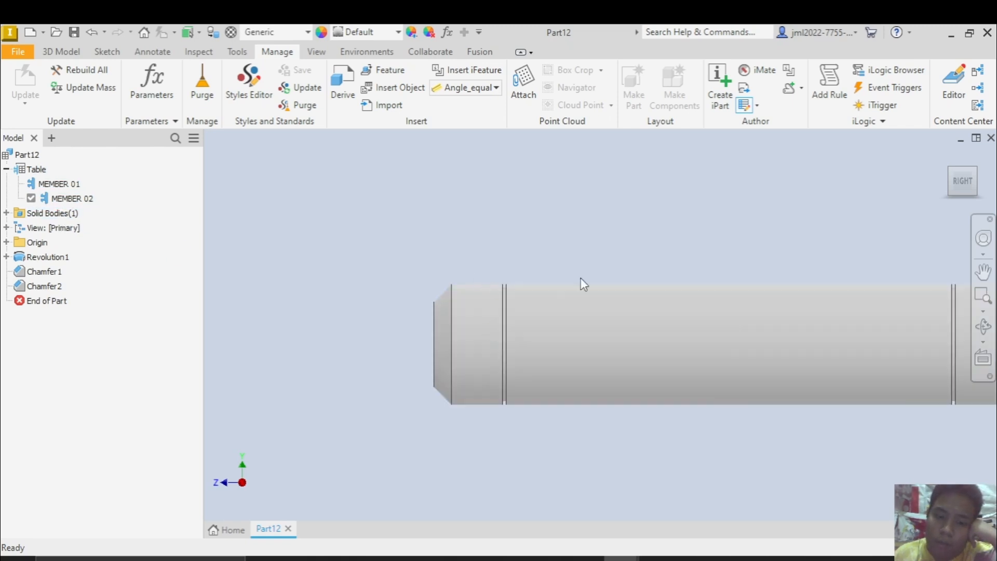
scroll(581, 278, down, 4)
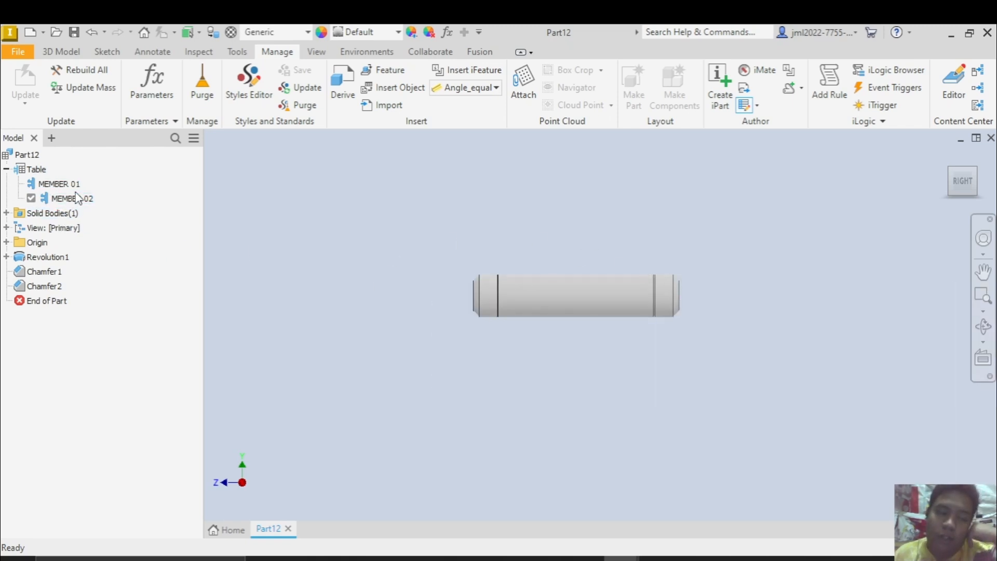